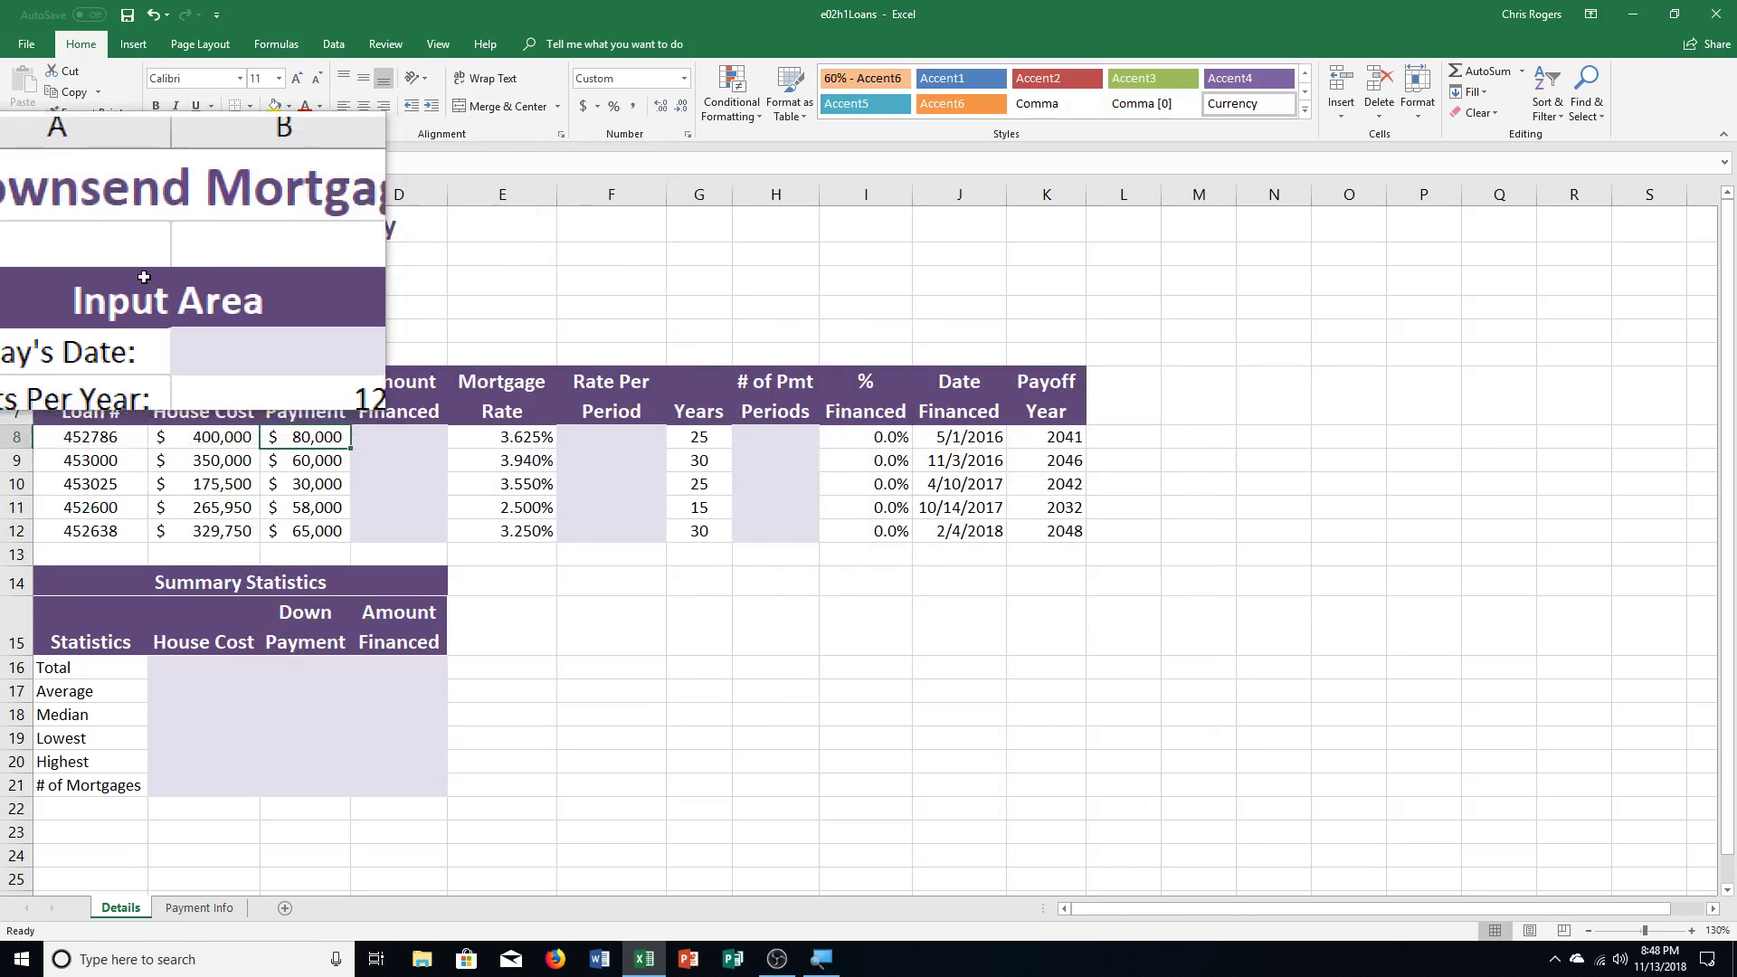
# Step: Inspect the payments per year in B5, the house cost in B8 and the empty Today's Date cell
pyautogui.click(193, 331)
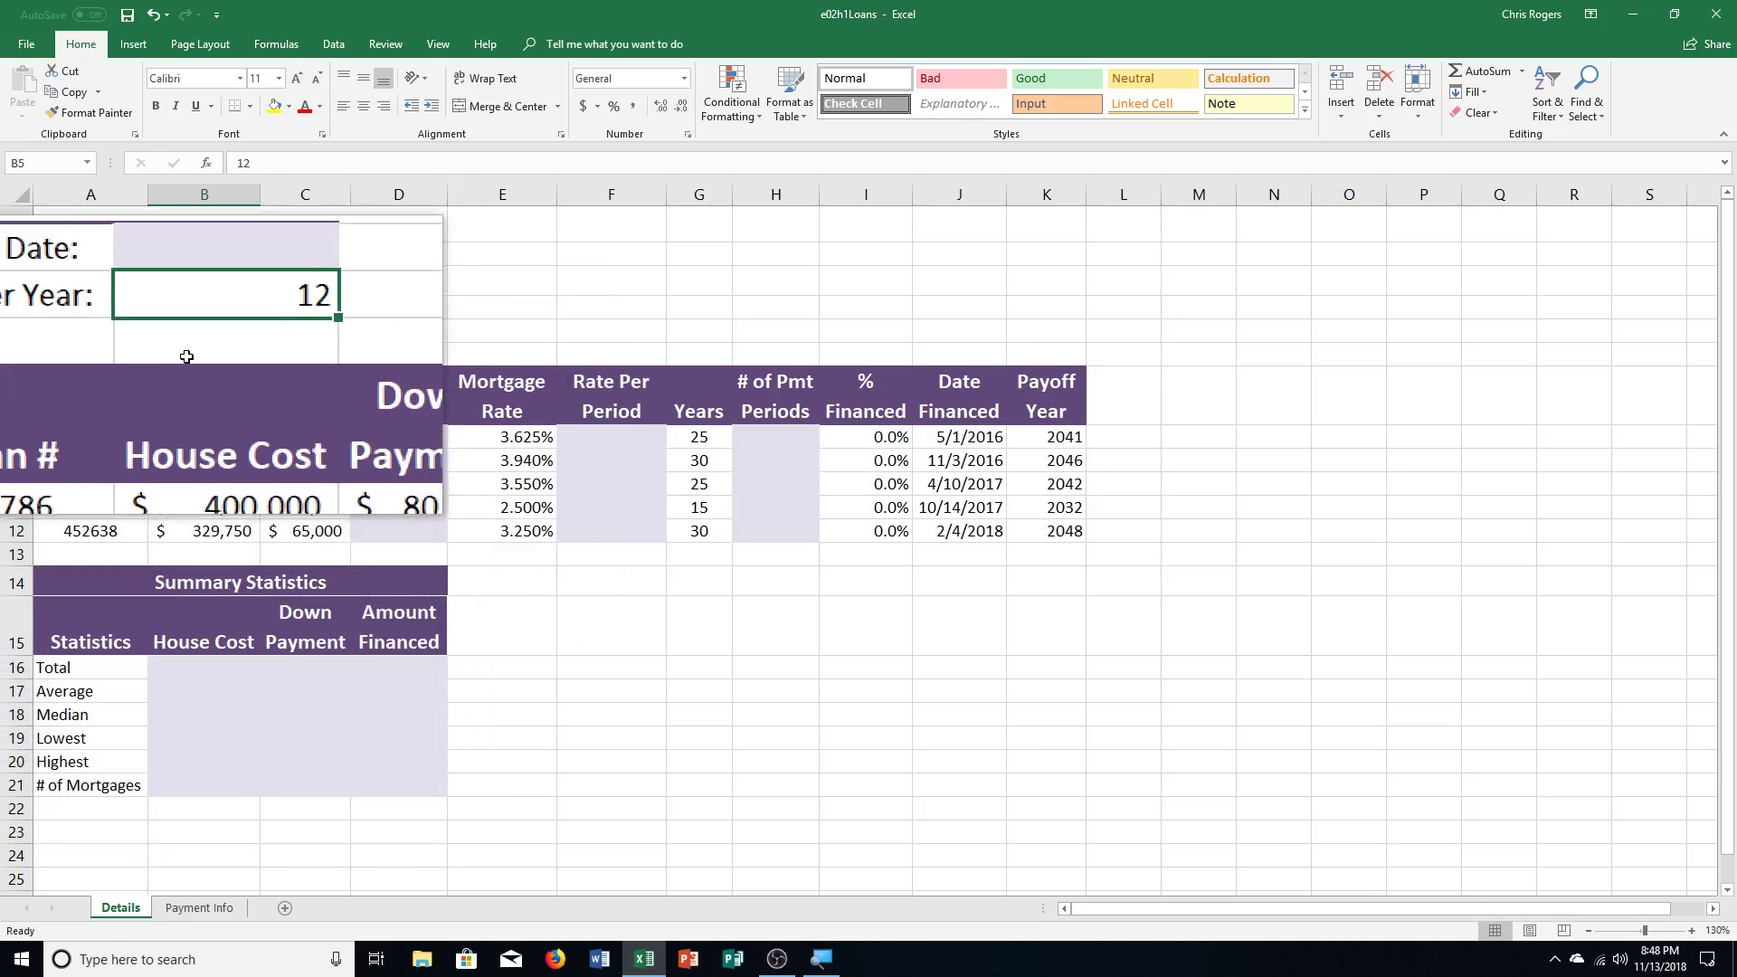
pyautogui.click(223, 441)
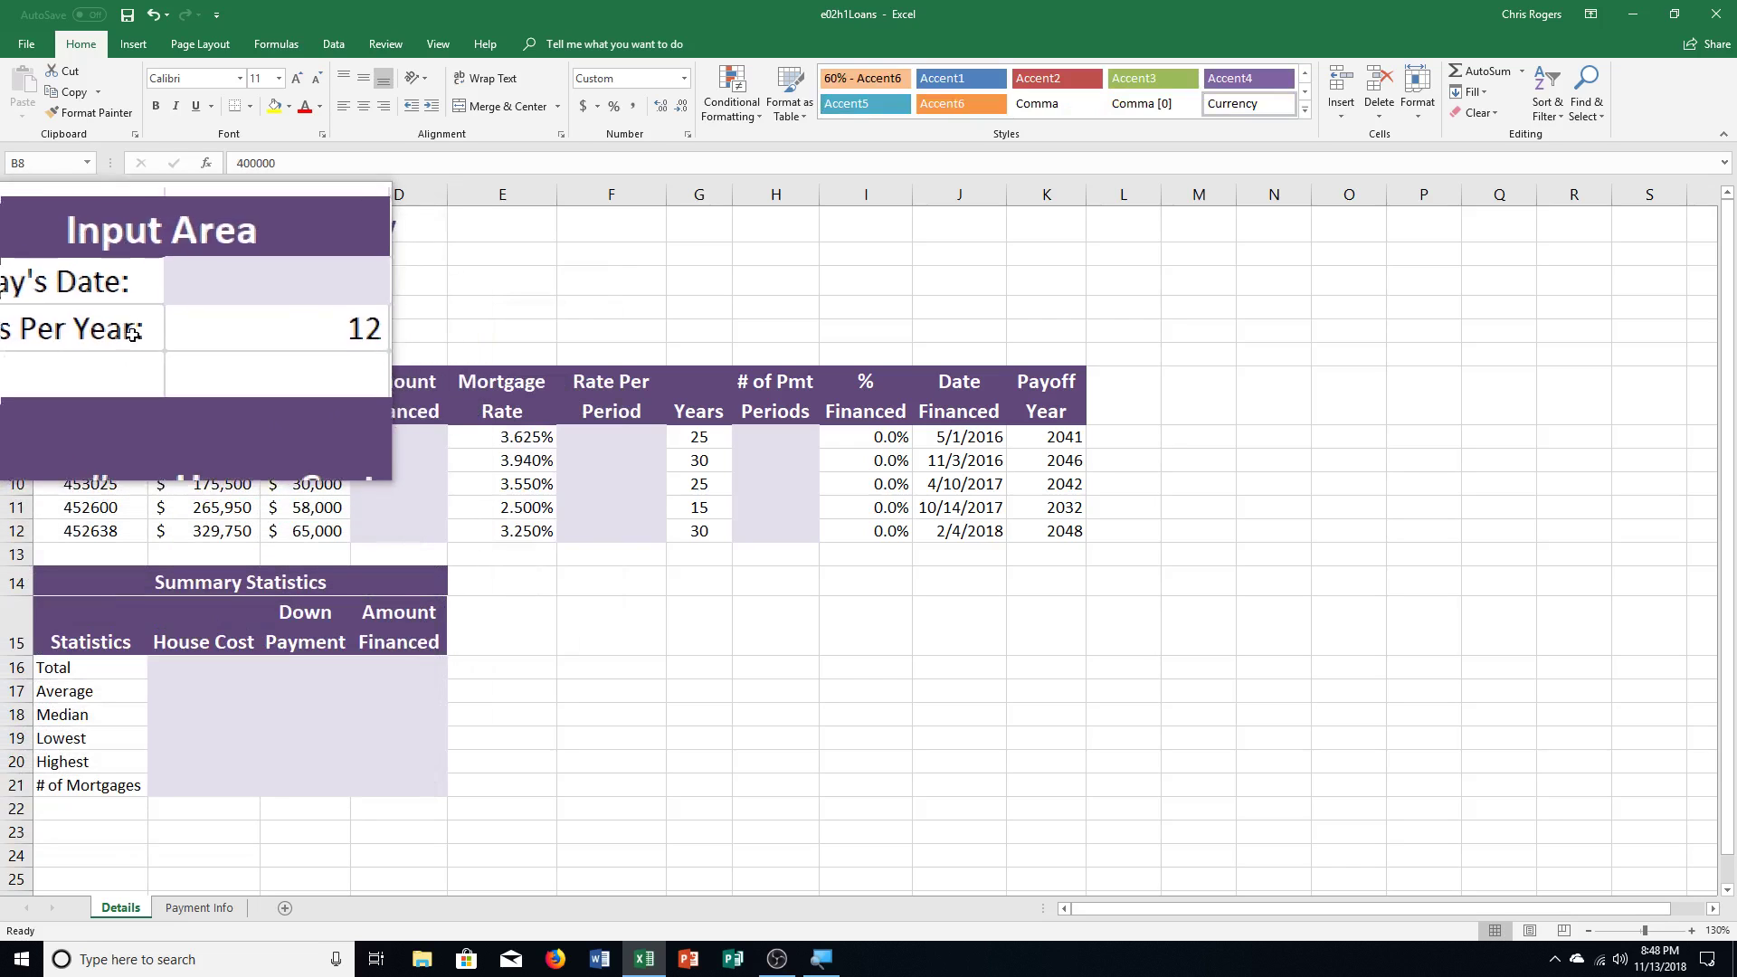
pyautogui.click(194, 302)
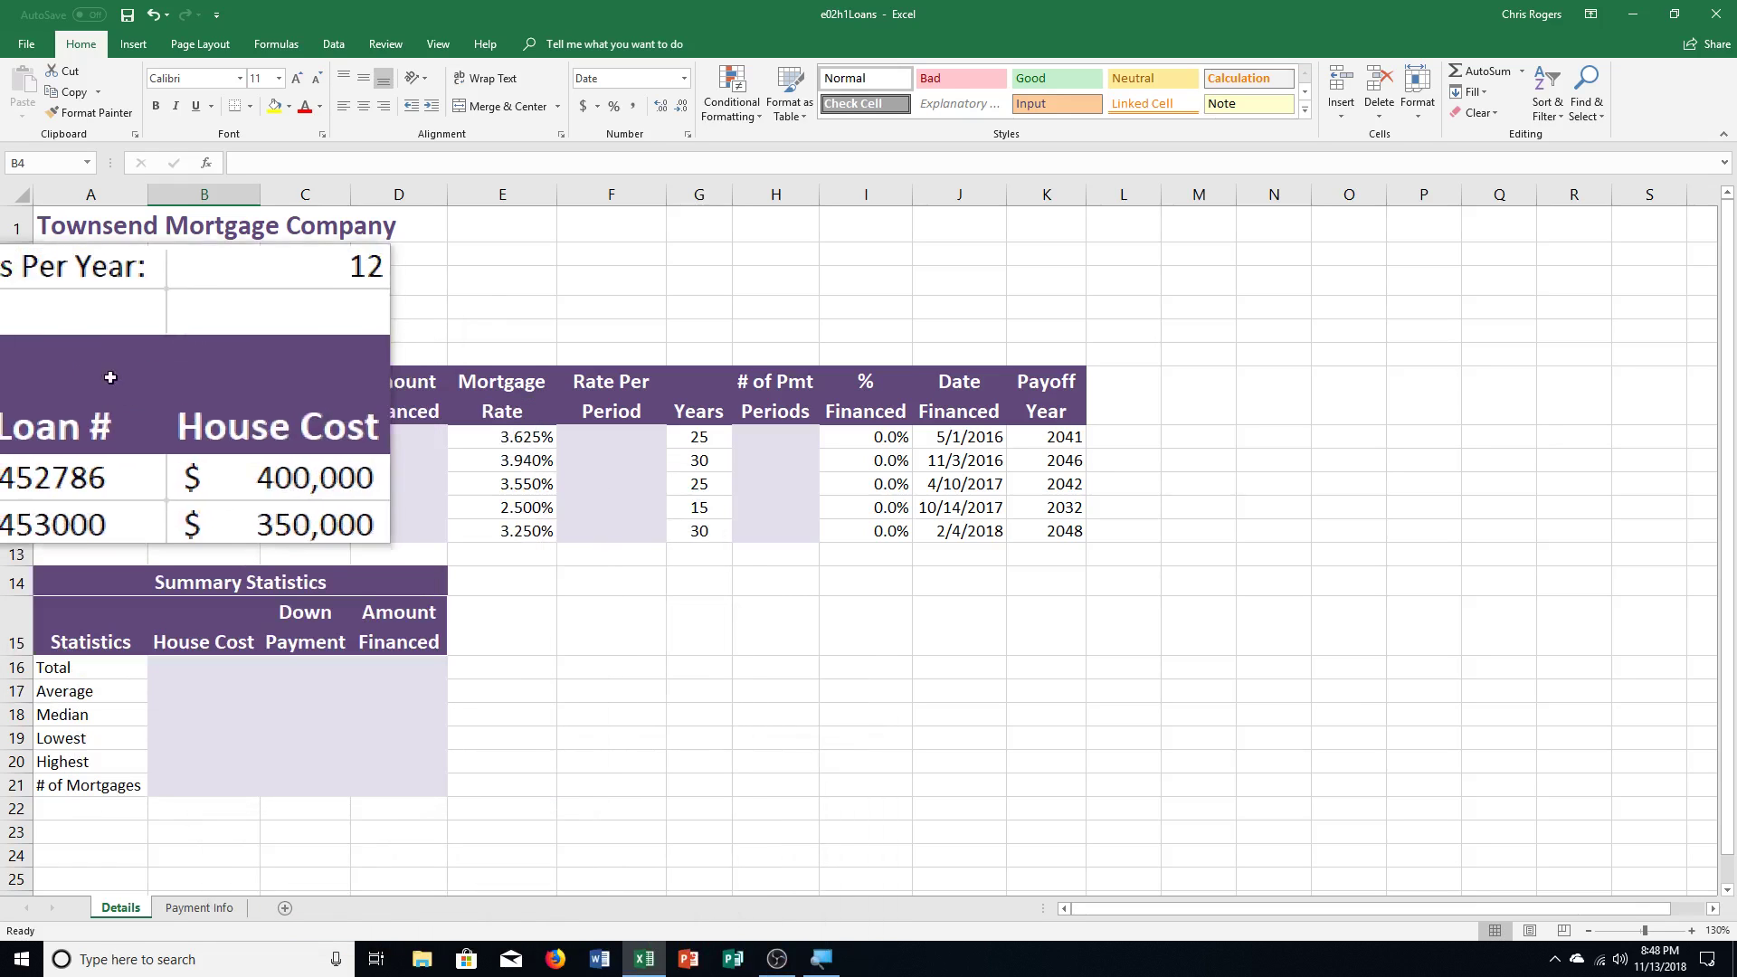
pyautogui.click(175, 331)
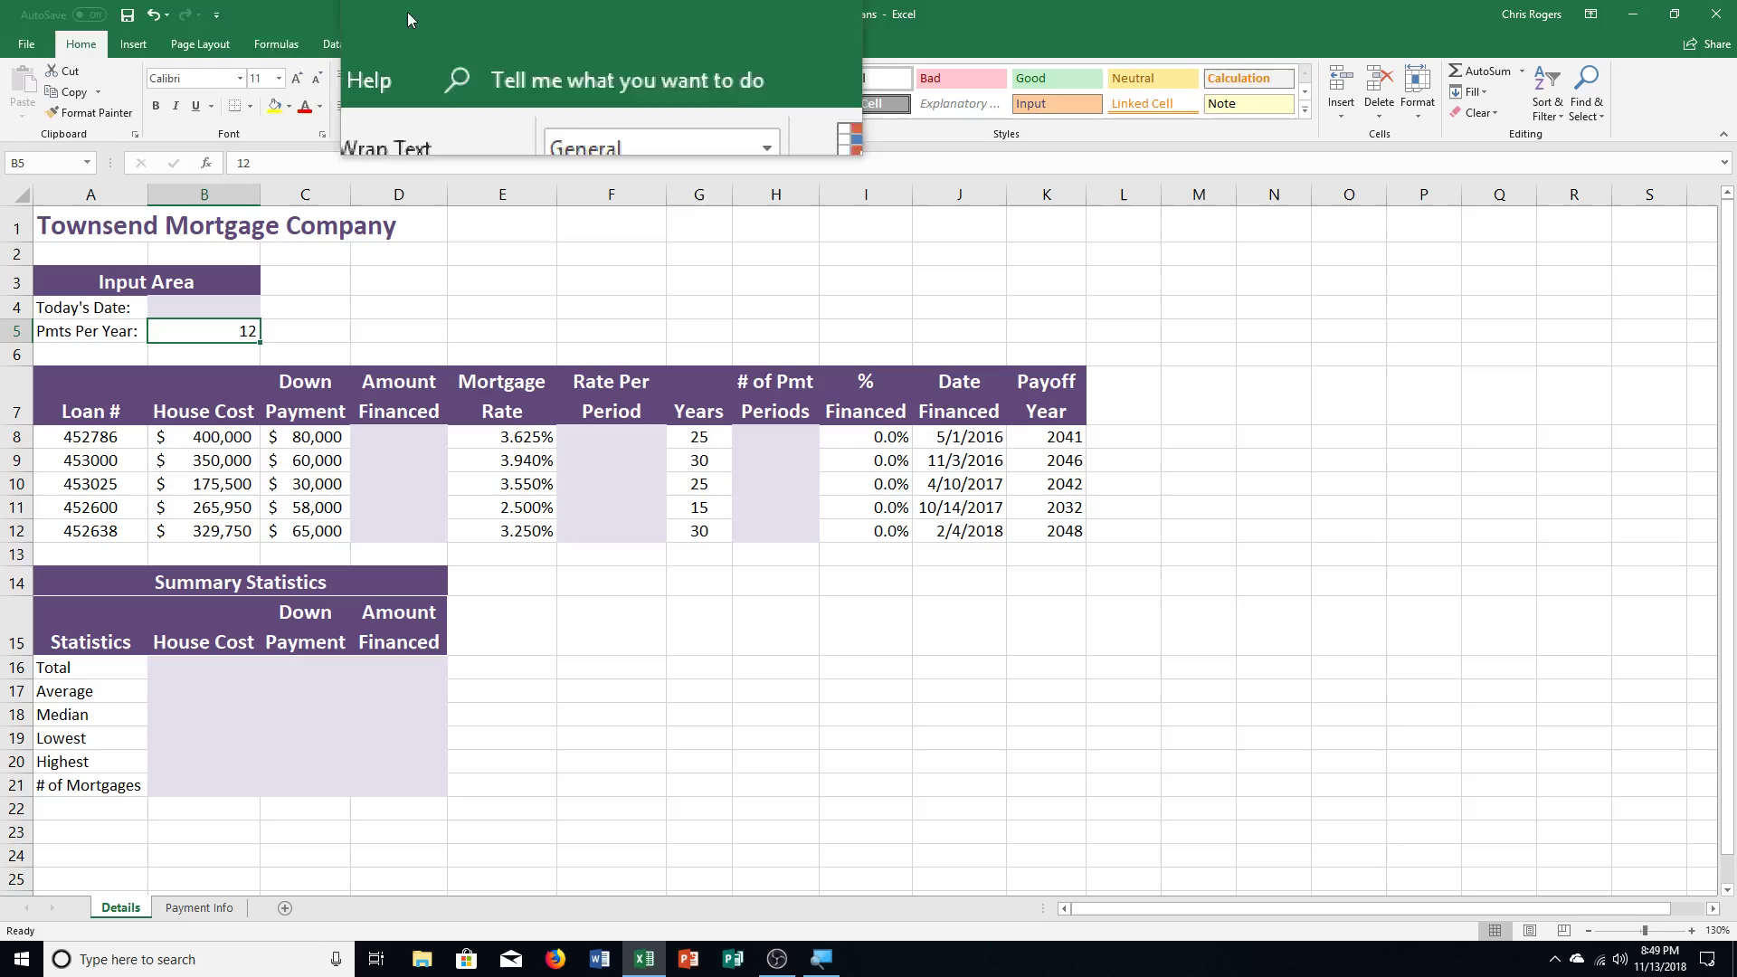
# Step: Save the workbook in Documents > Computer Class as e02h1Loans with the student's name appended
pyautogui.click(26, 44)
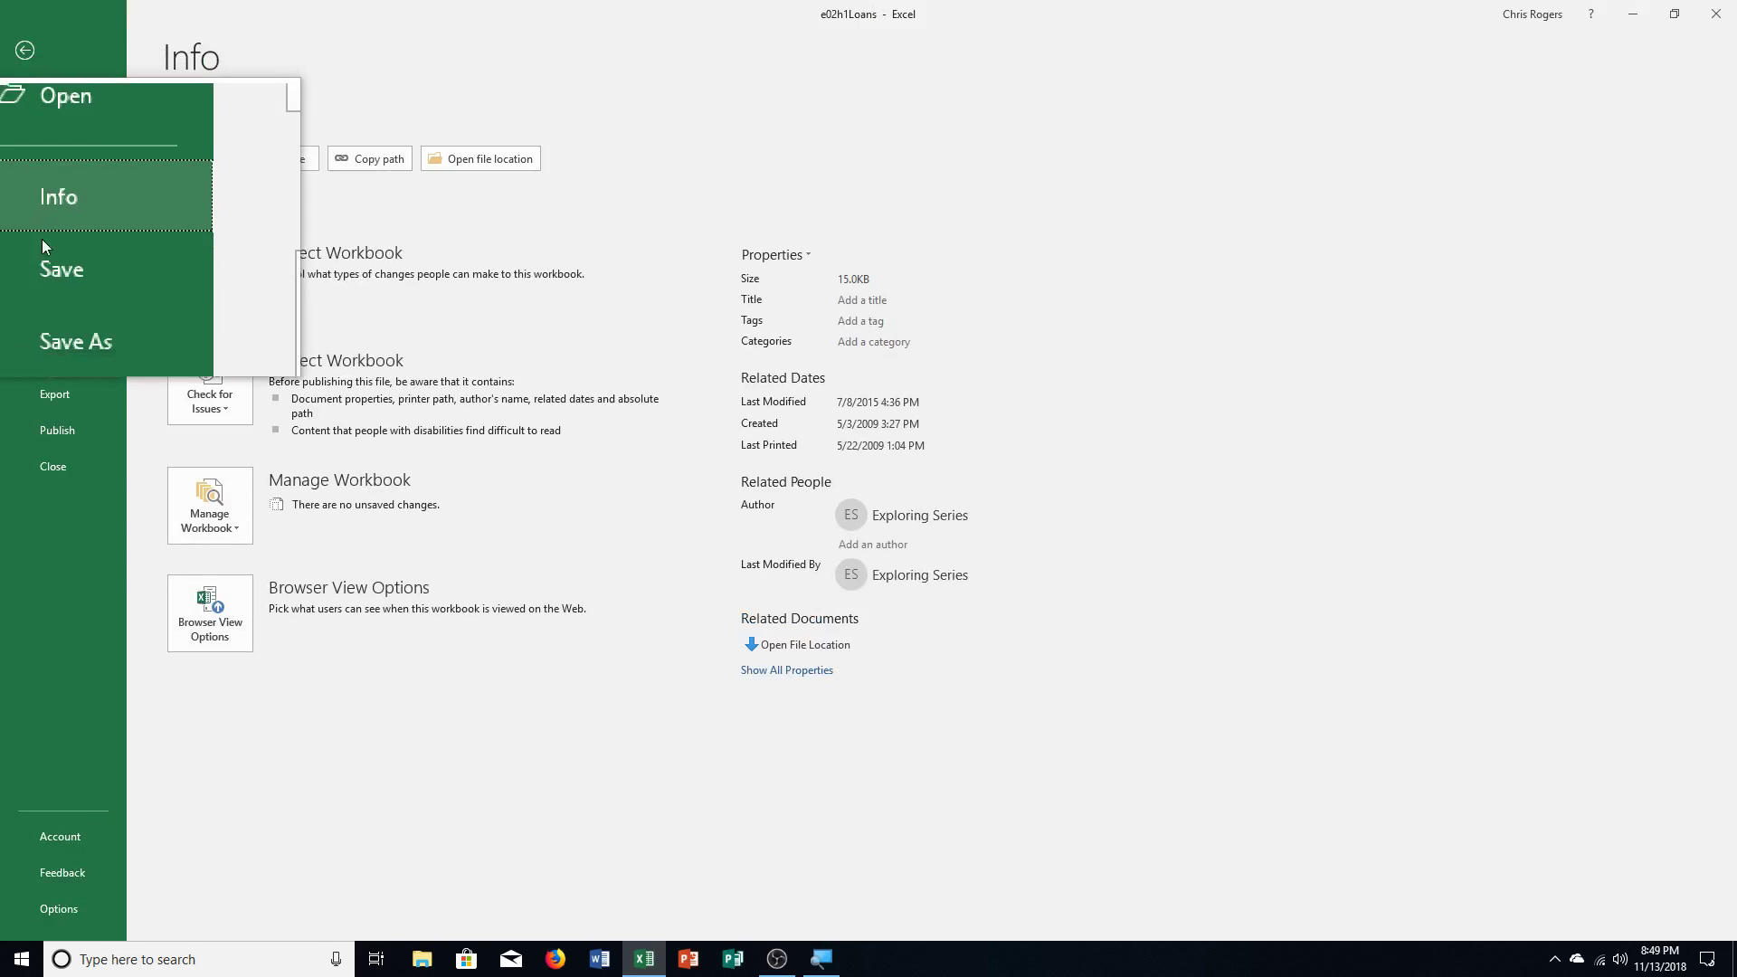
pyautogui.click(52, 283)
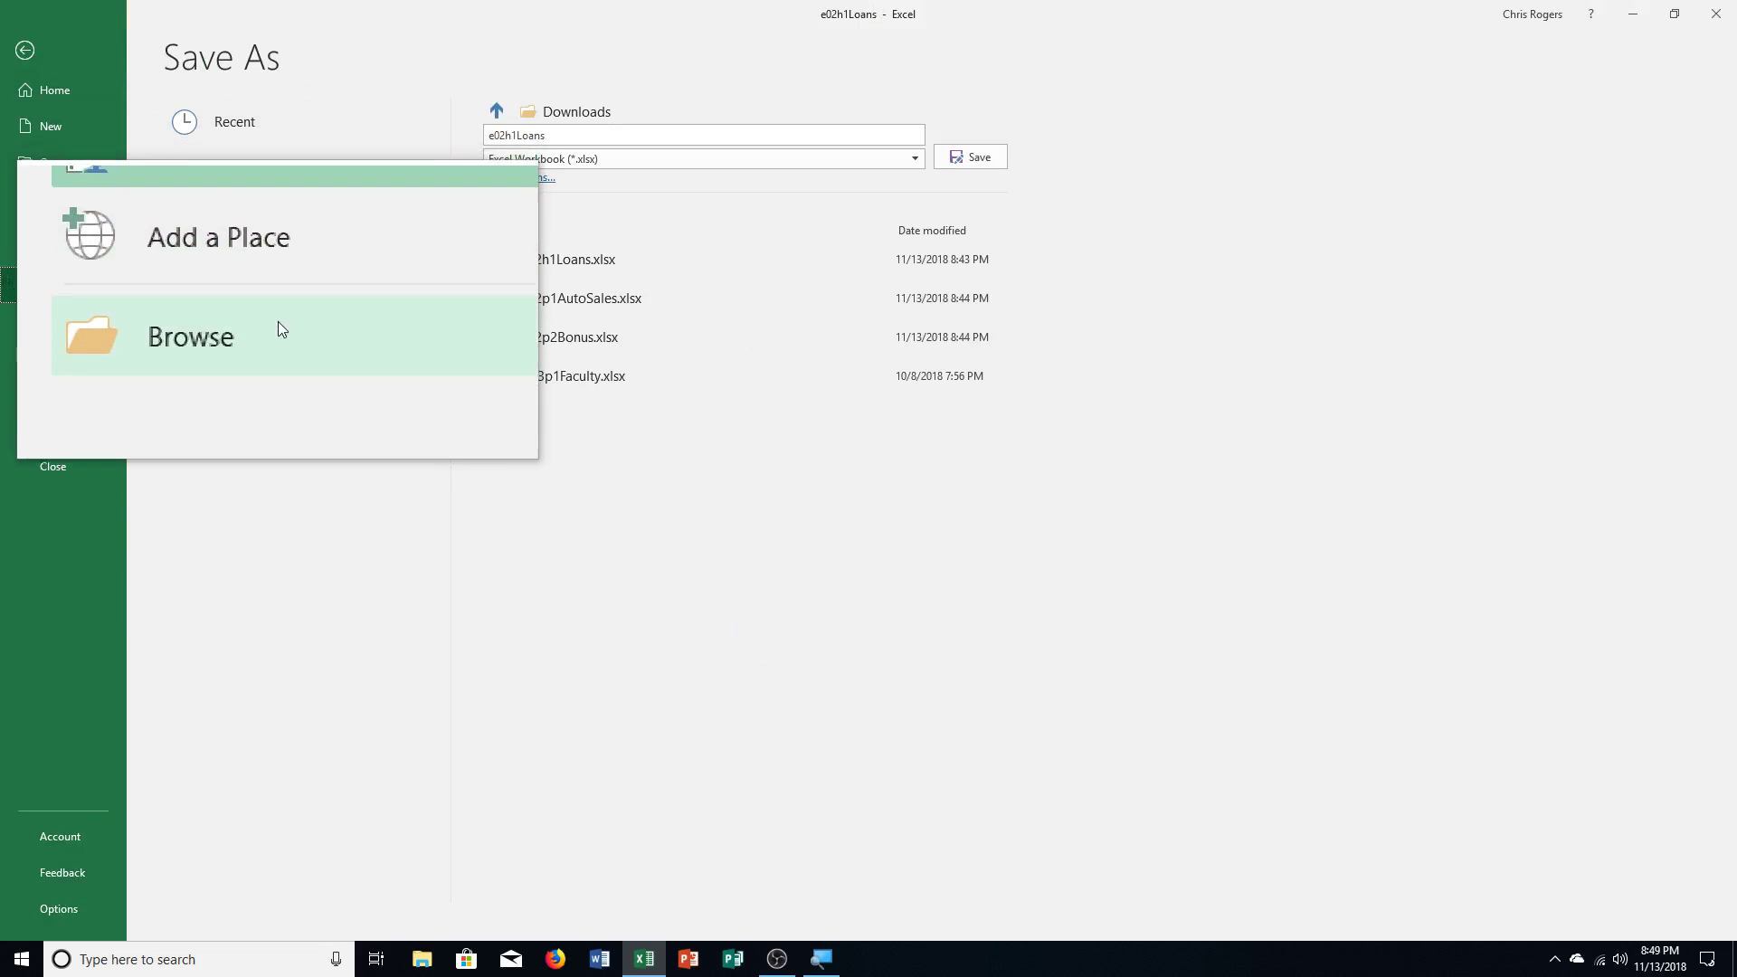
pyautogui.click(280, 326)
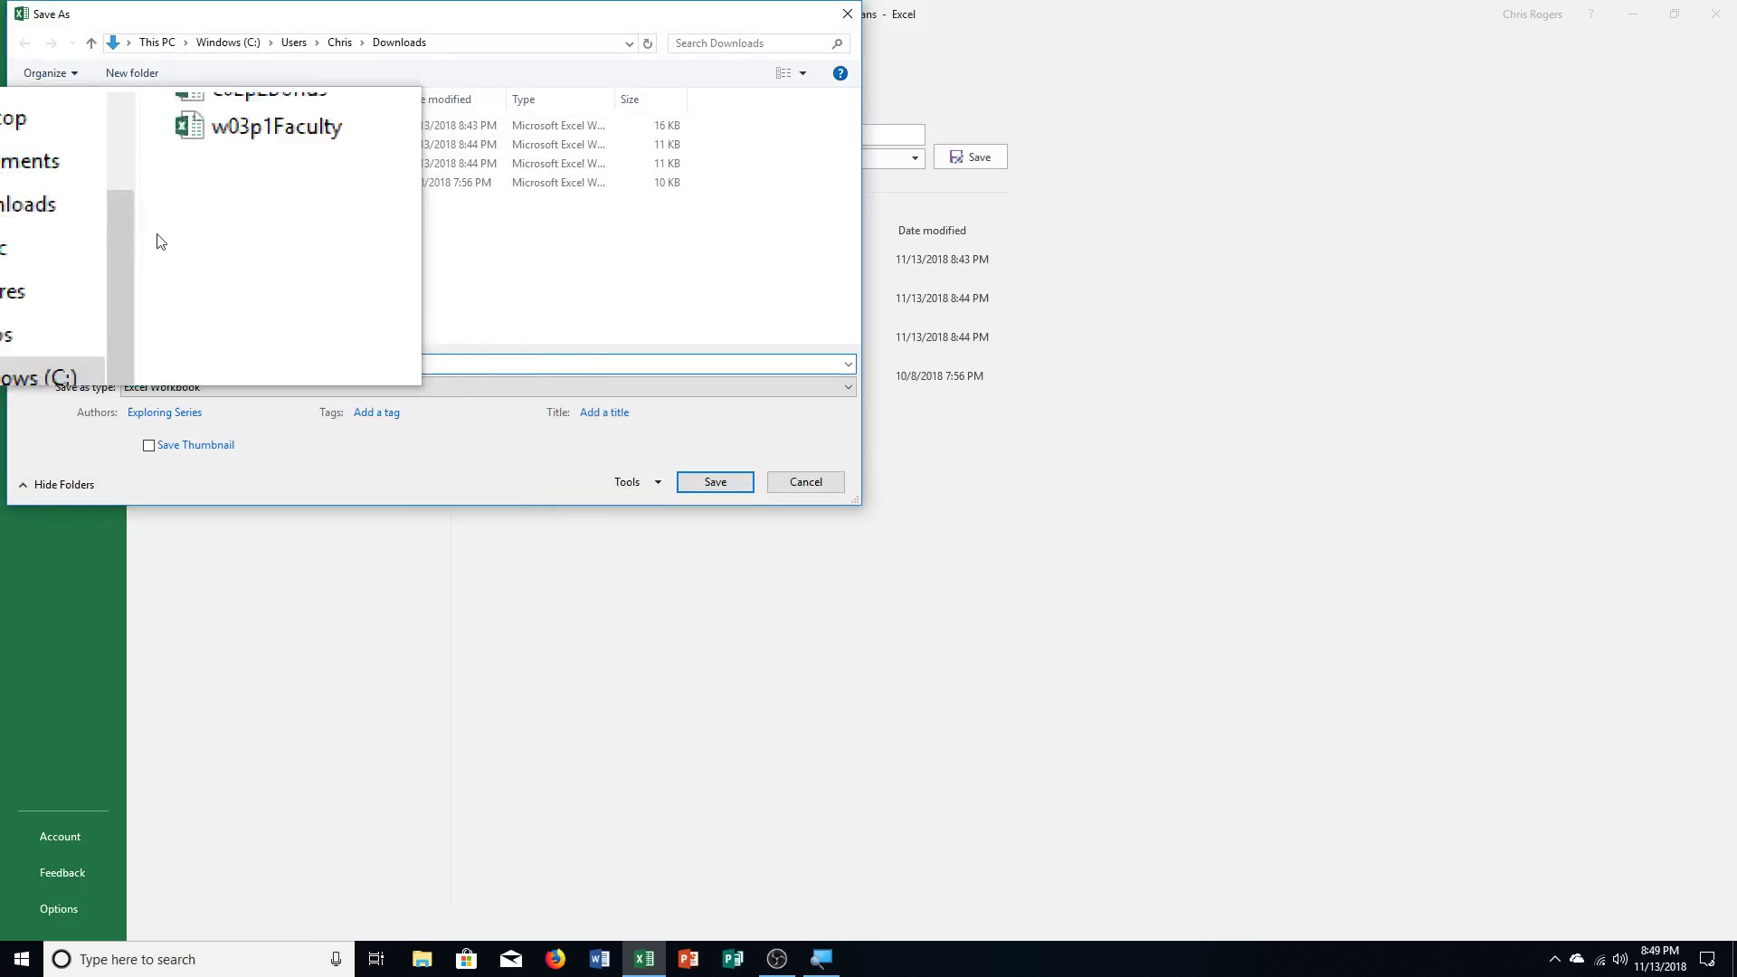
pyautogui.click(72, 201)
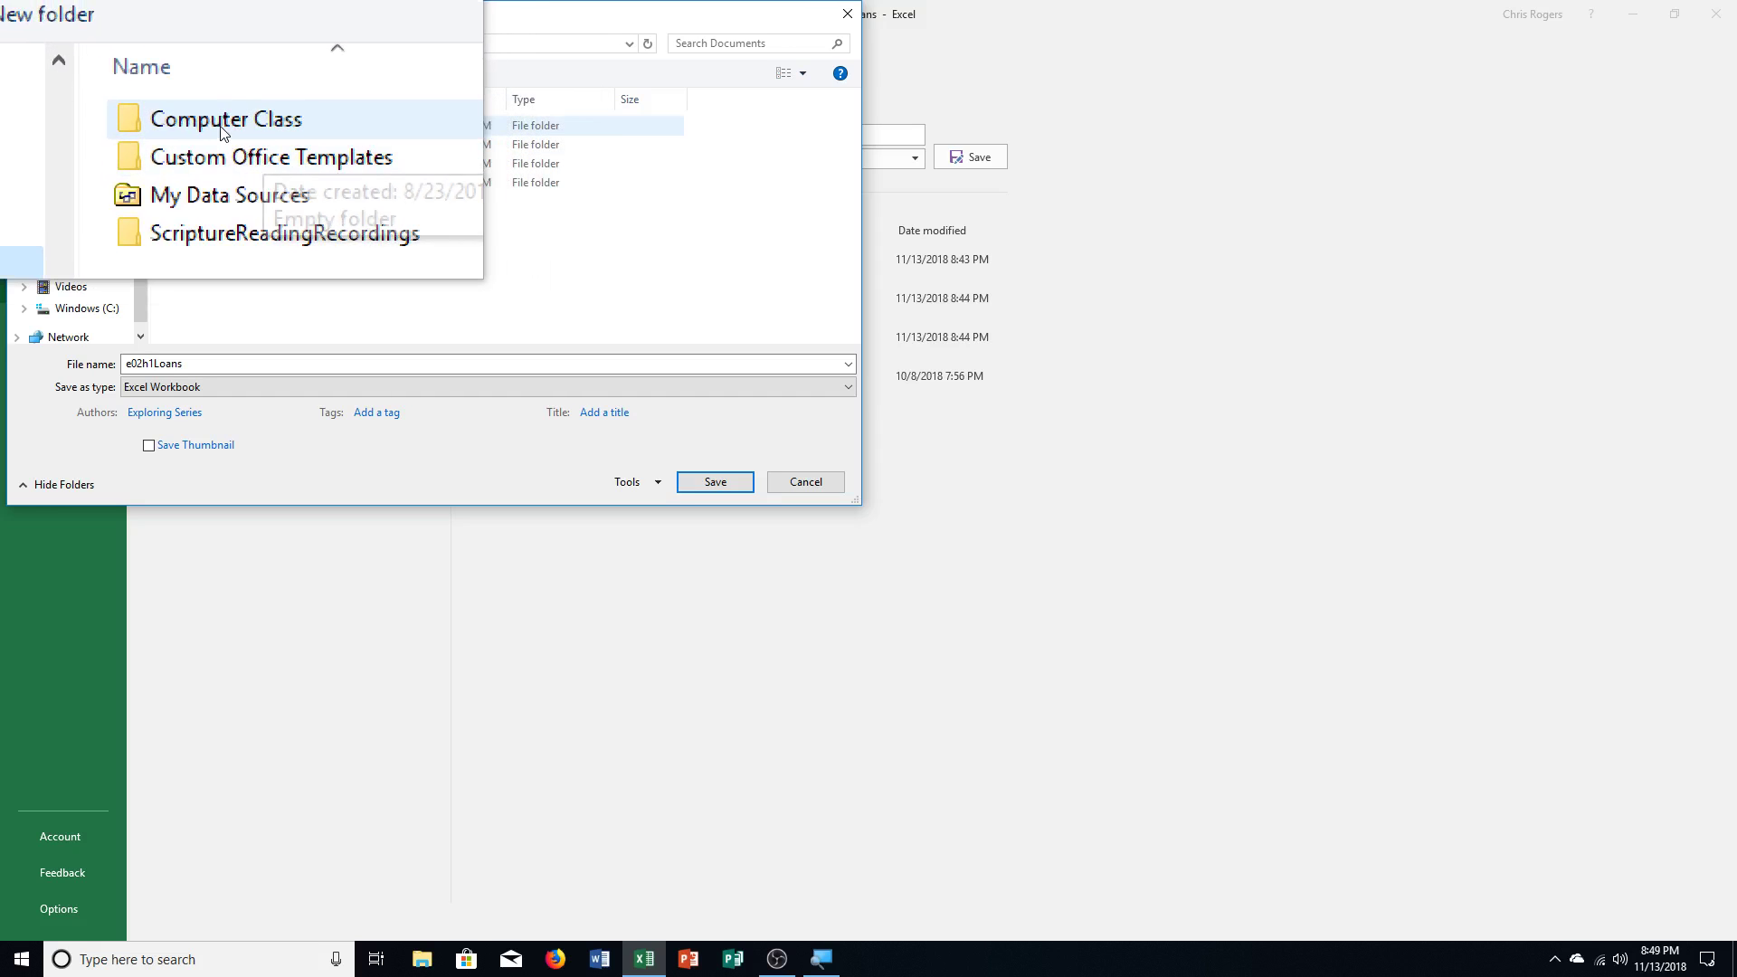
pyautogui.doubleClick(217, 128)
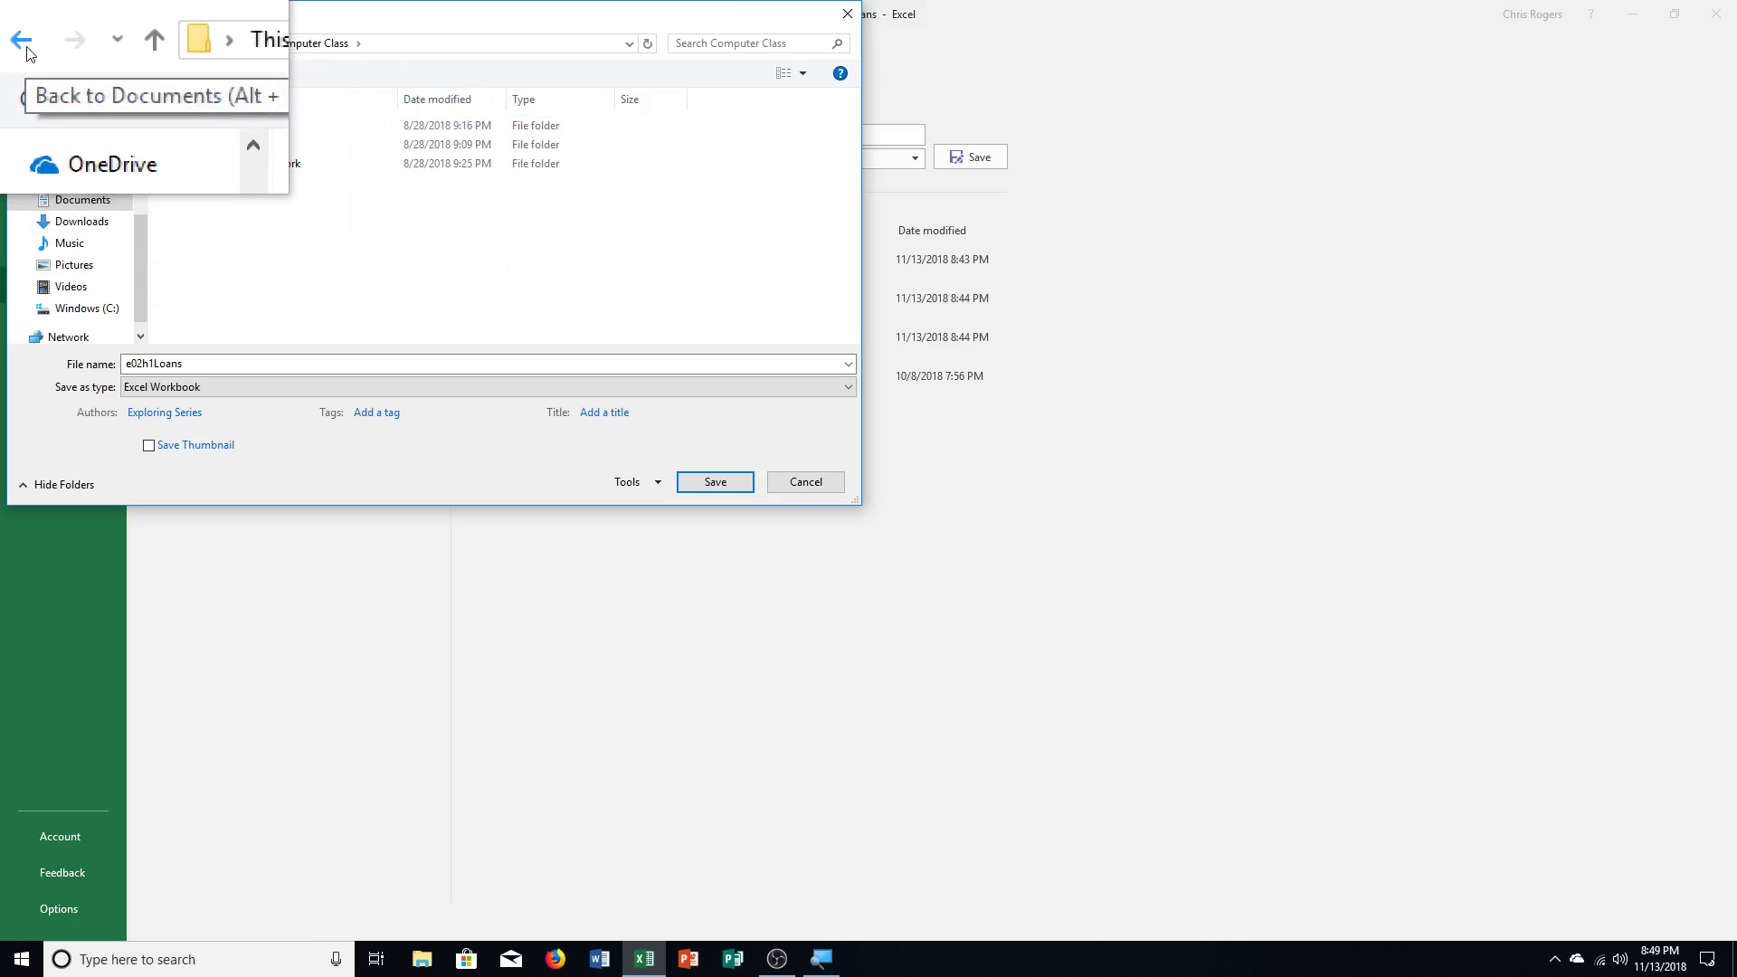
pyautogui.doubleClick(186, 364)
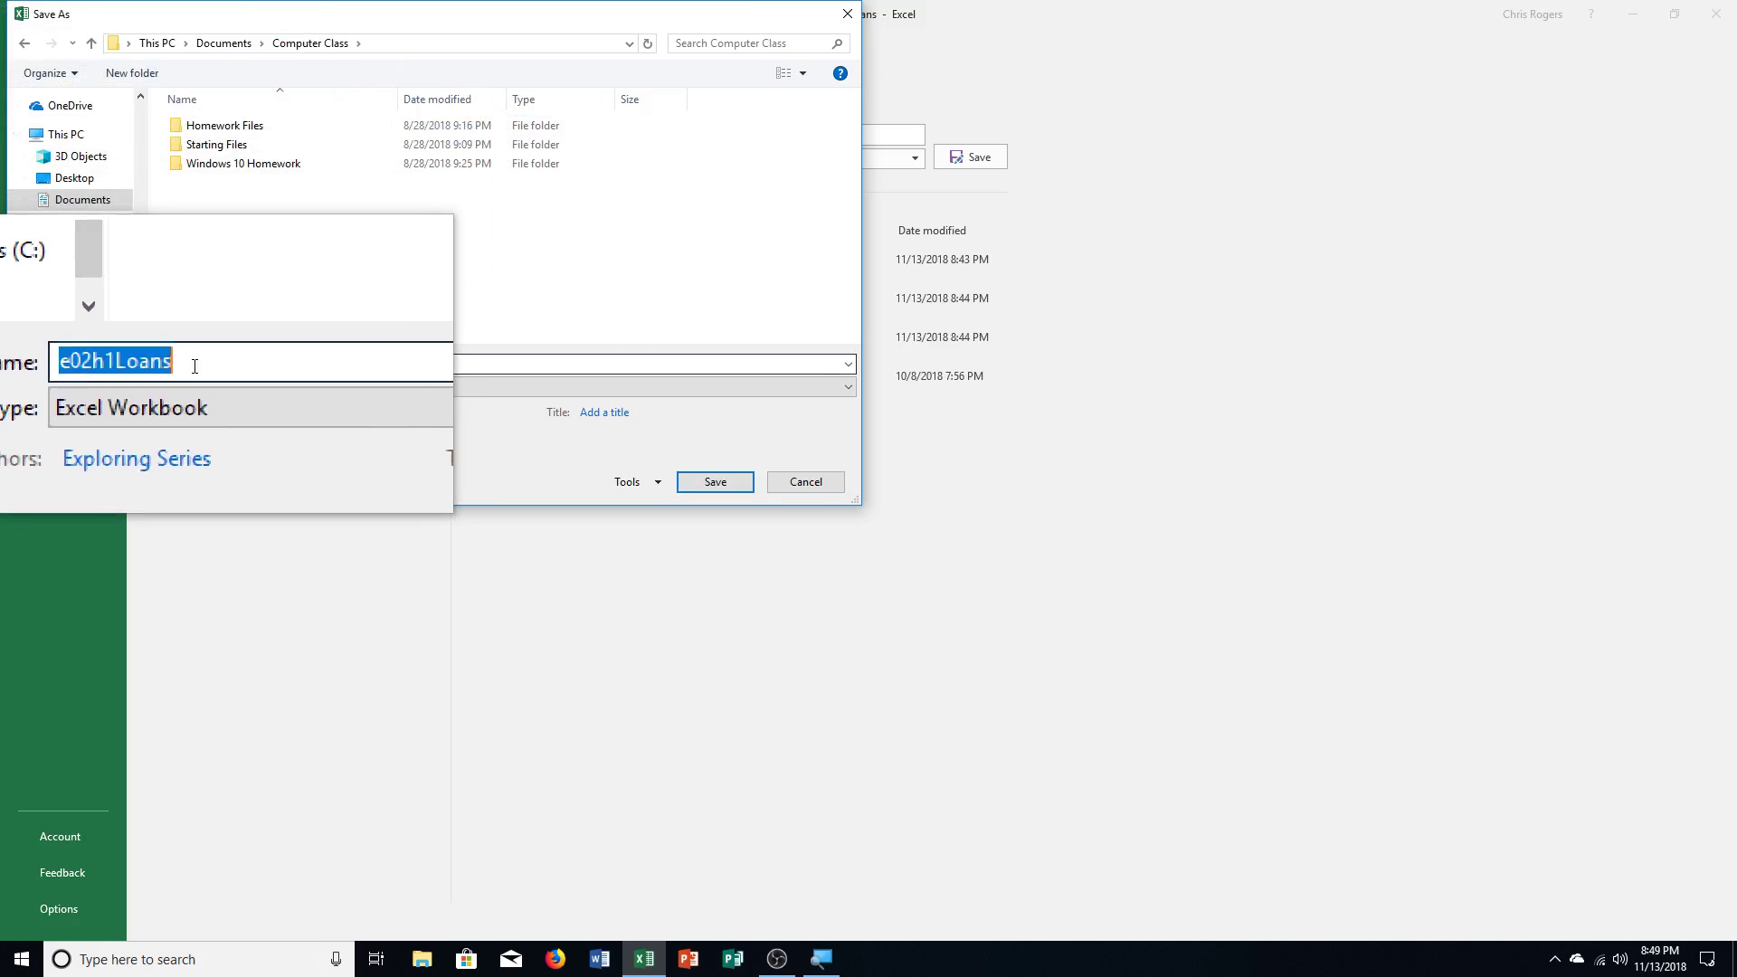
pyautogui.click(192, 364)
pyautogui.write('_')
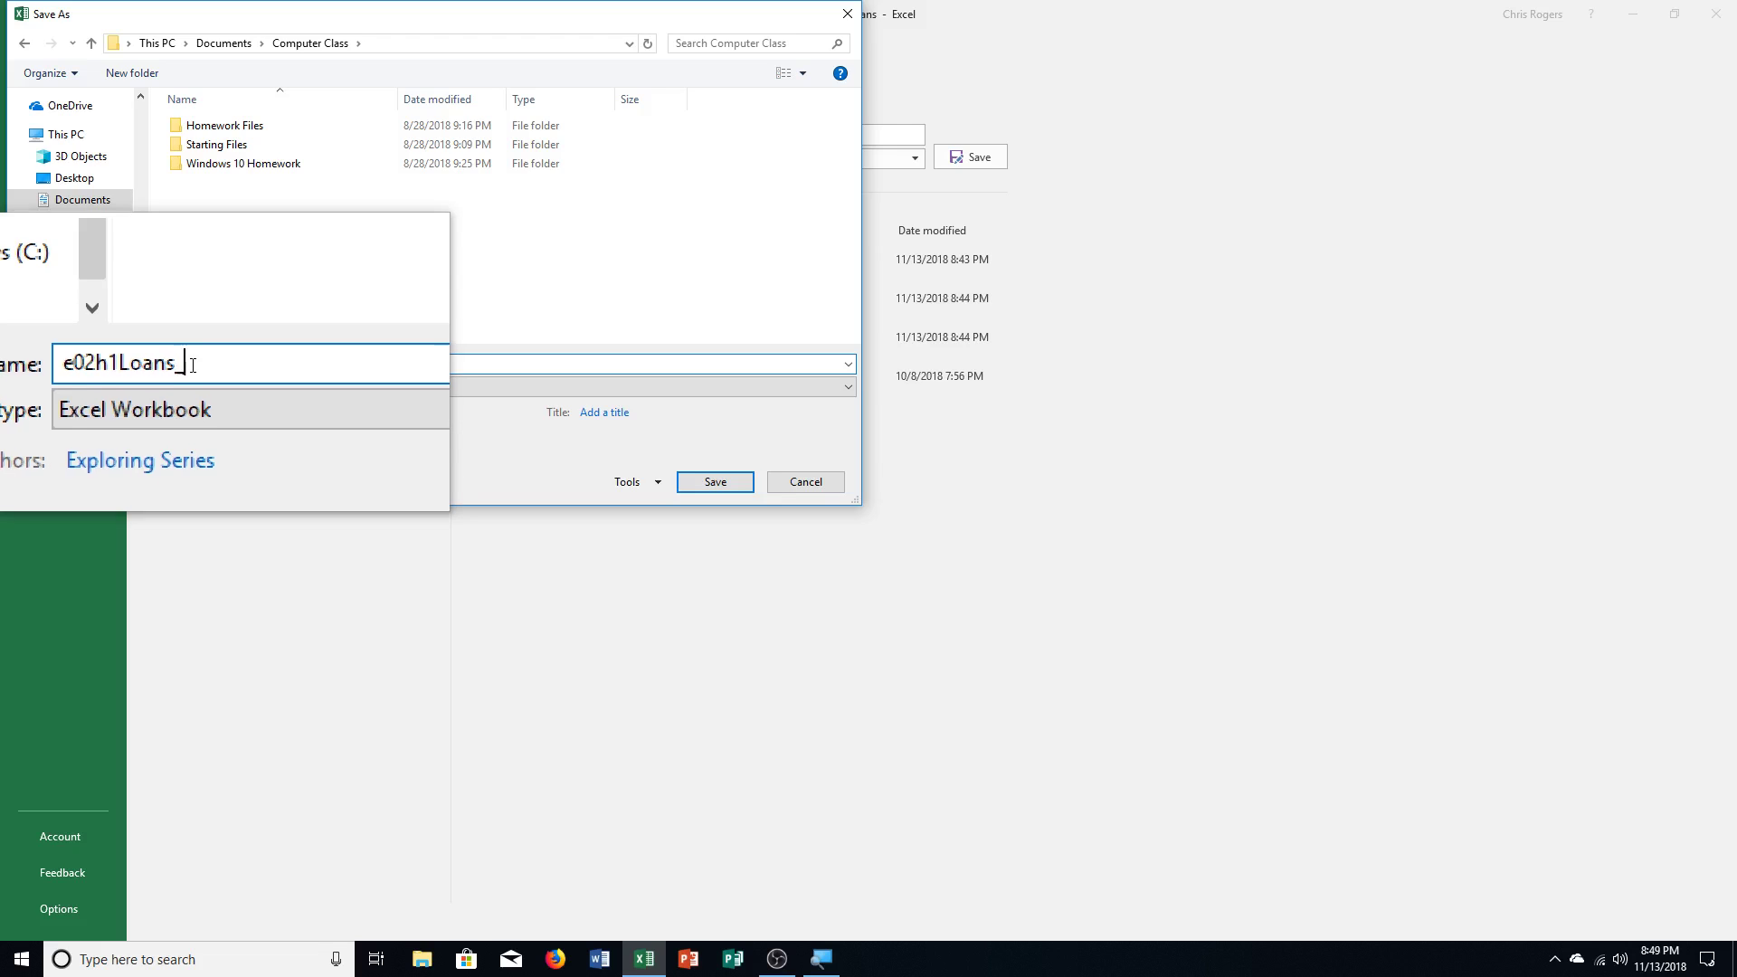
pyautogui.write('RogersMister')
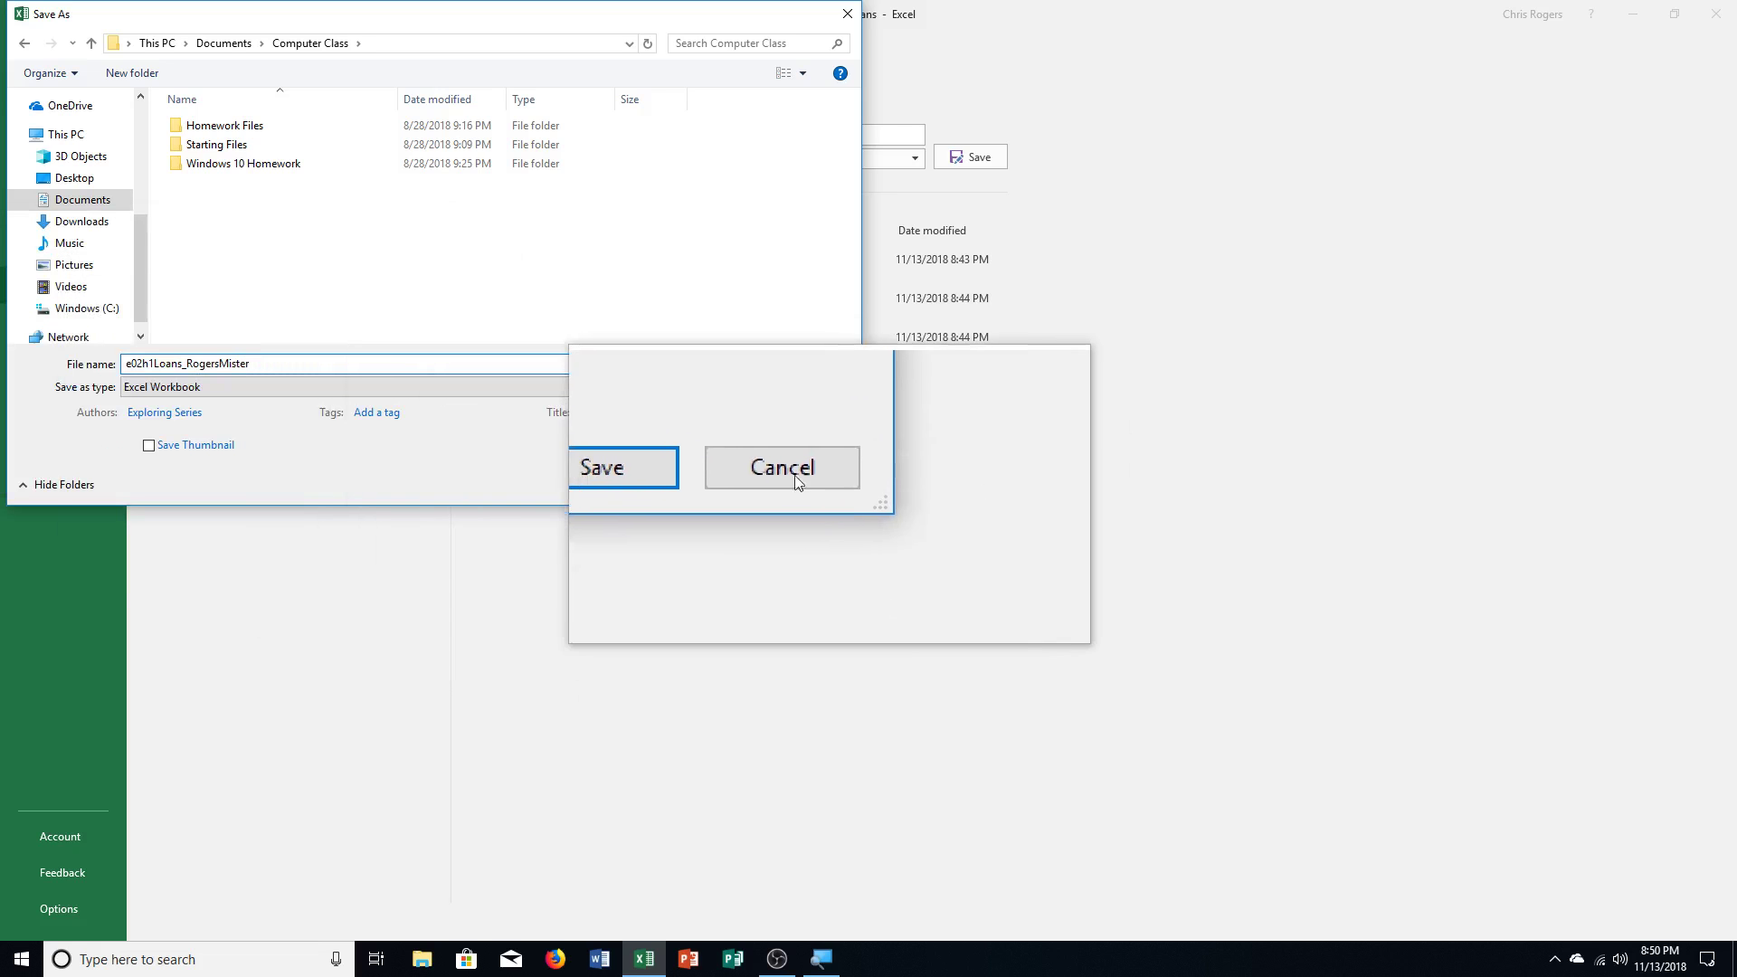
pyautogui.click(715, 481)
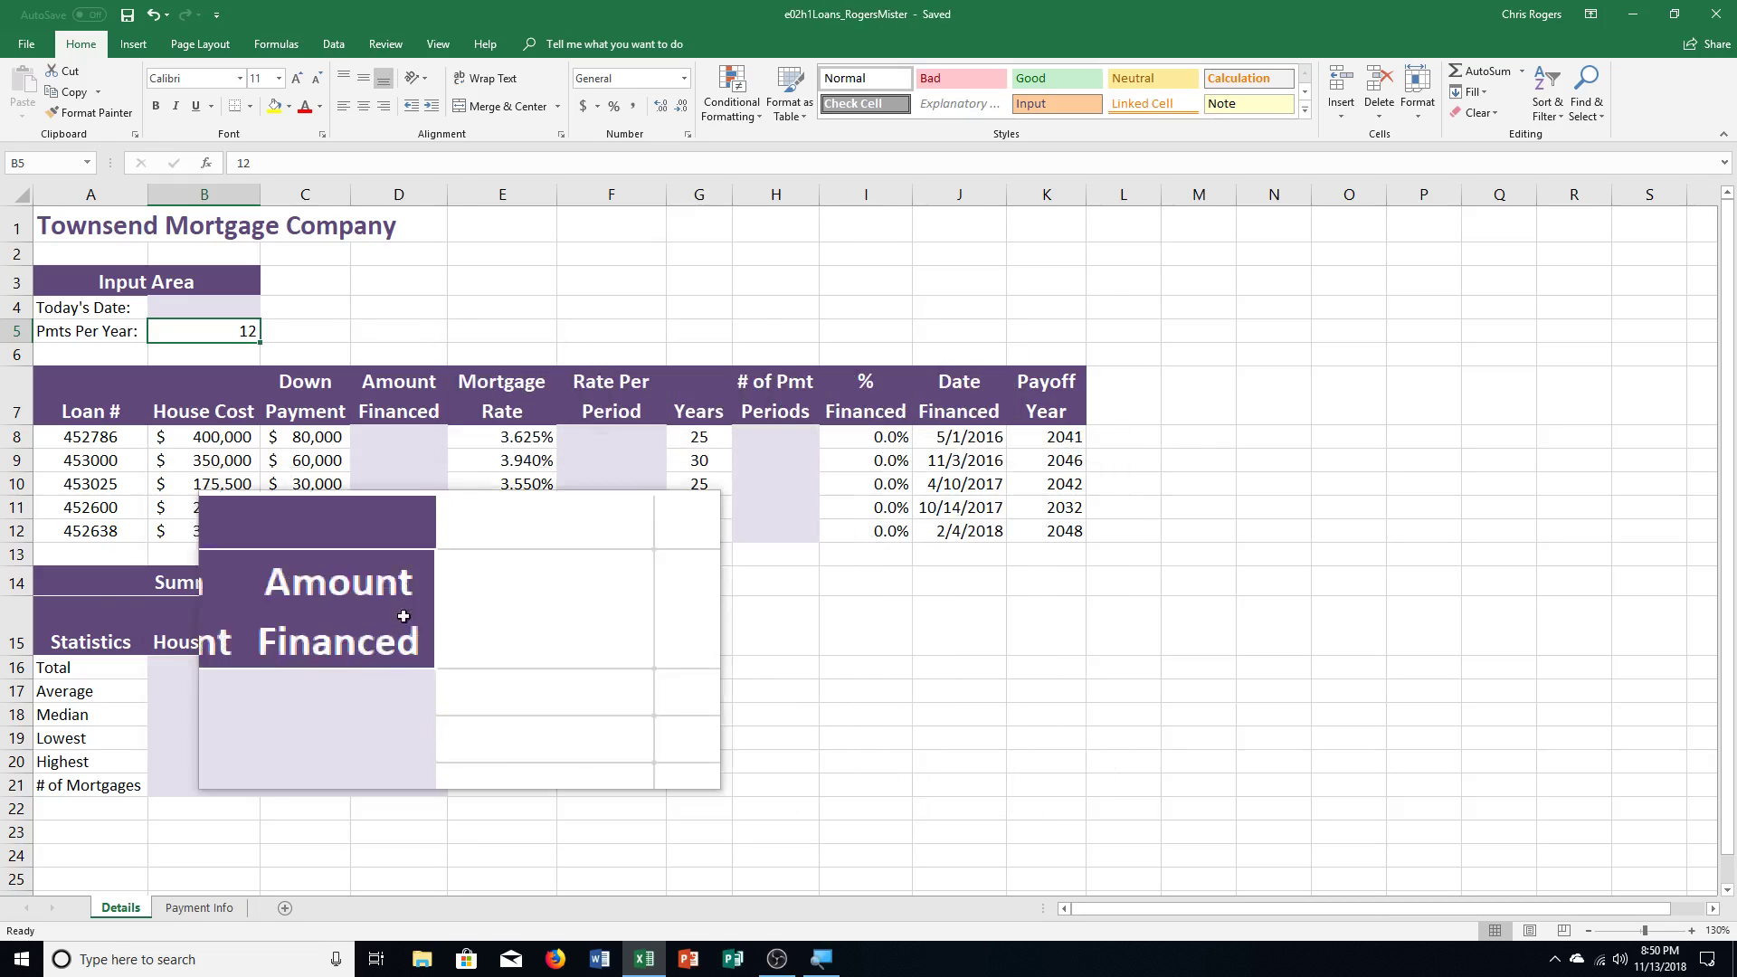
# Step: Enter =B8-C8 in D8 so the first loan's amount financed shows $320,000
pyautogui.click(400, 440)
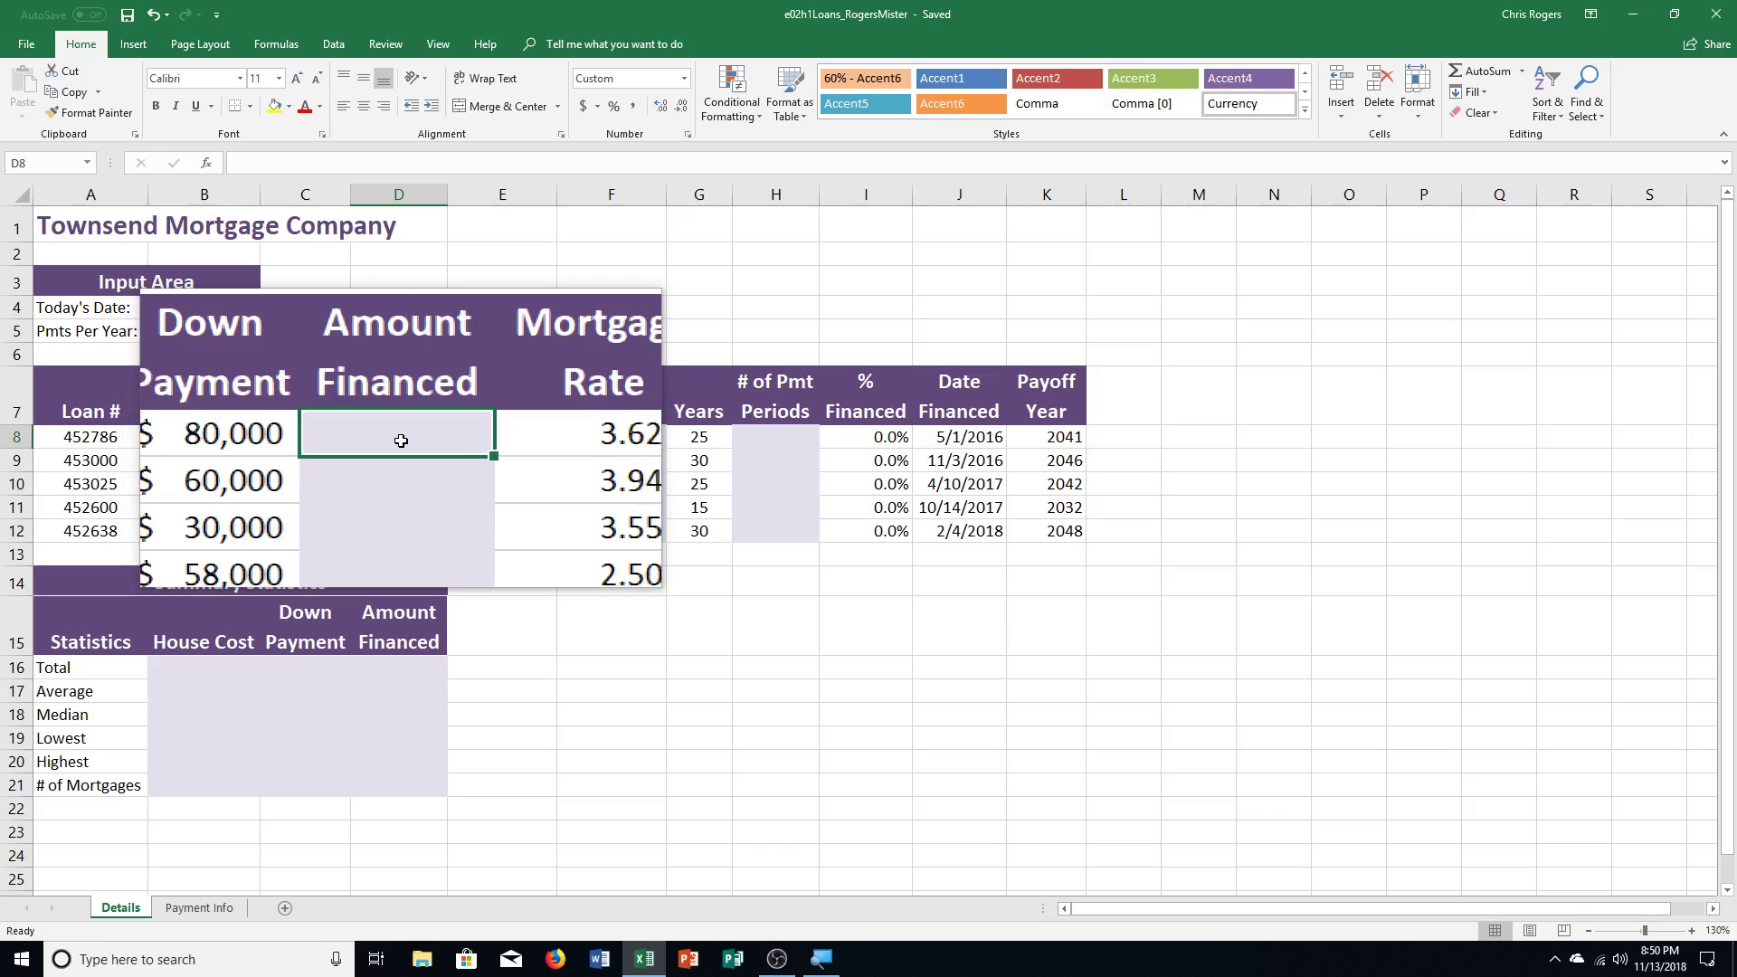
pyautogui.write('=')
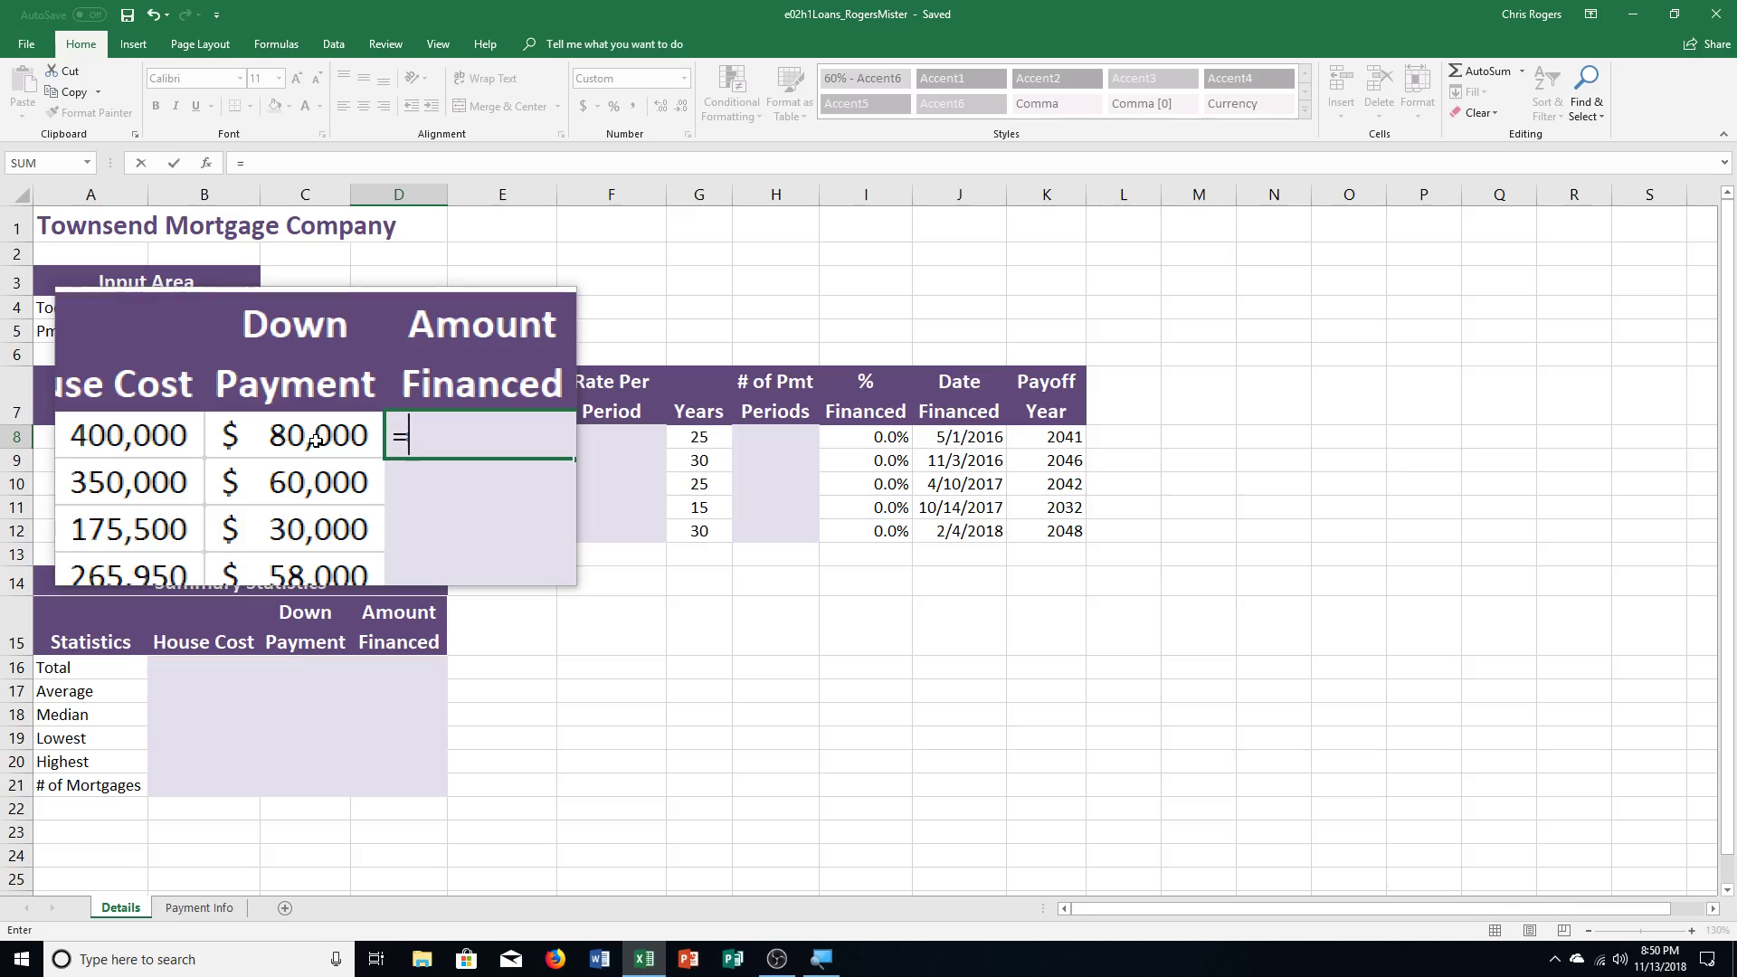
pyautogui.click(196, 437)
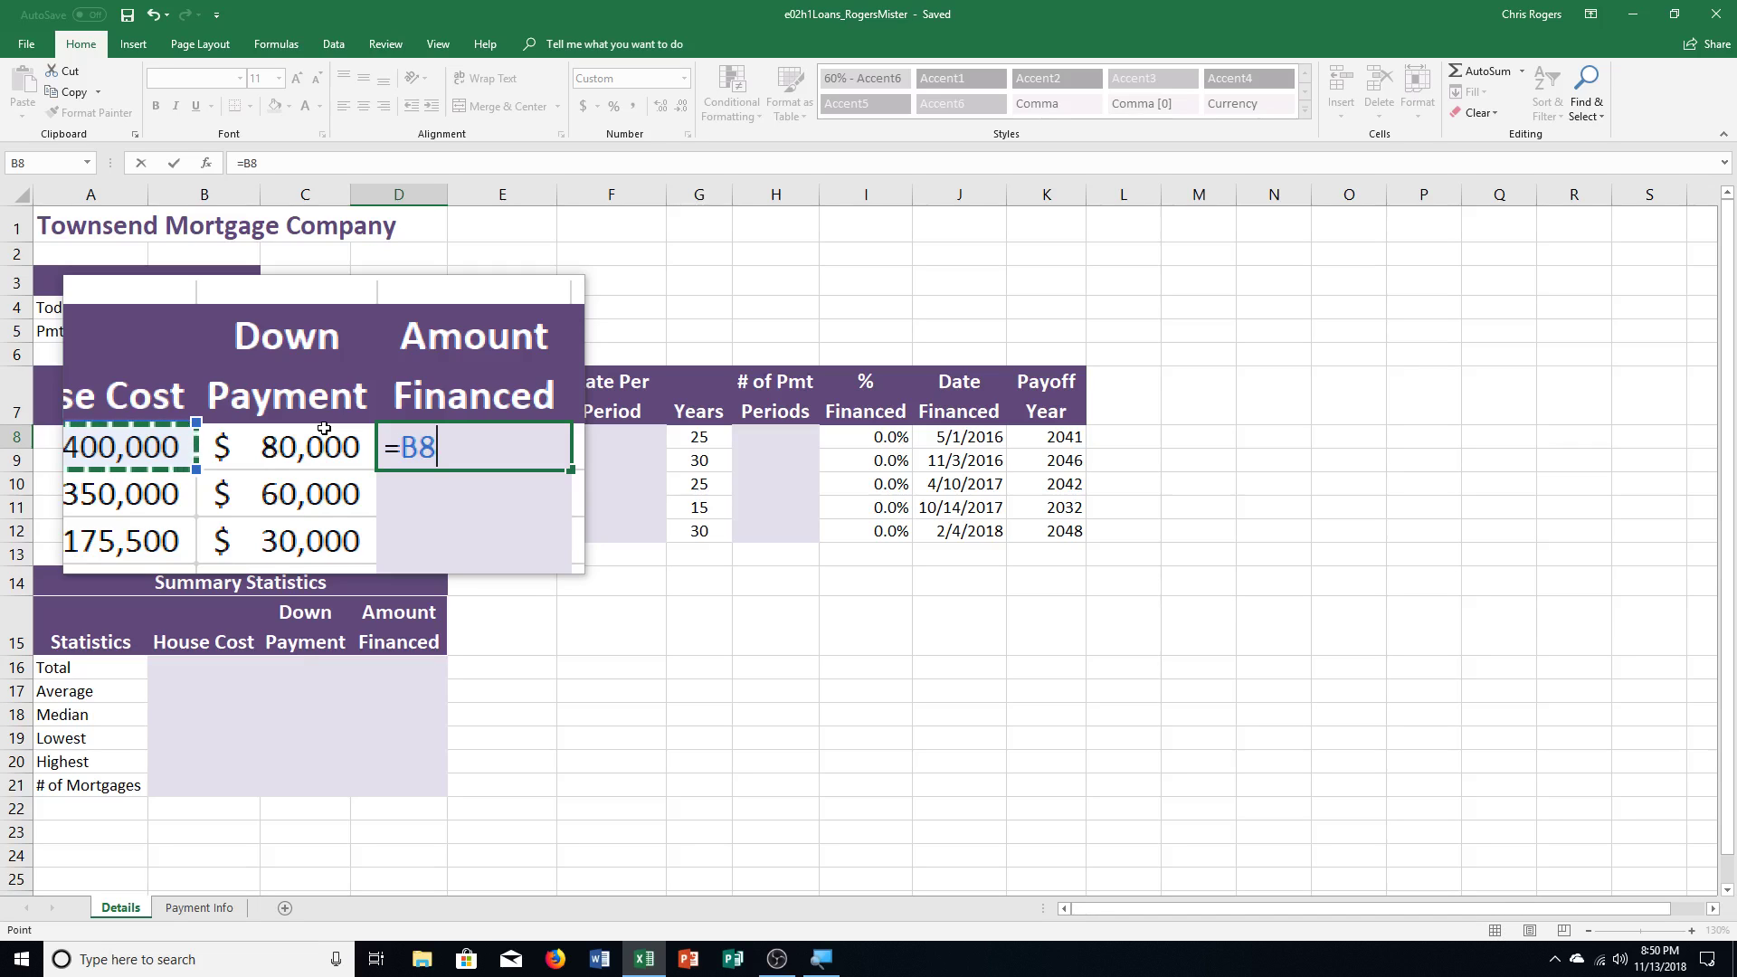
pyautogui.write('-')
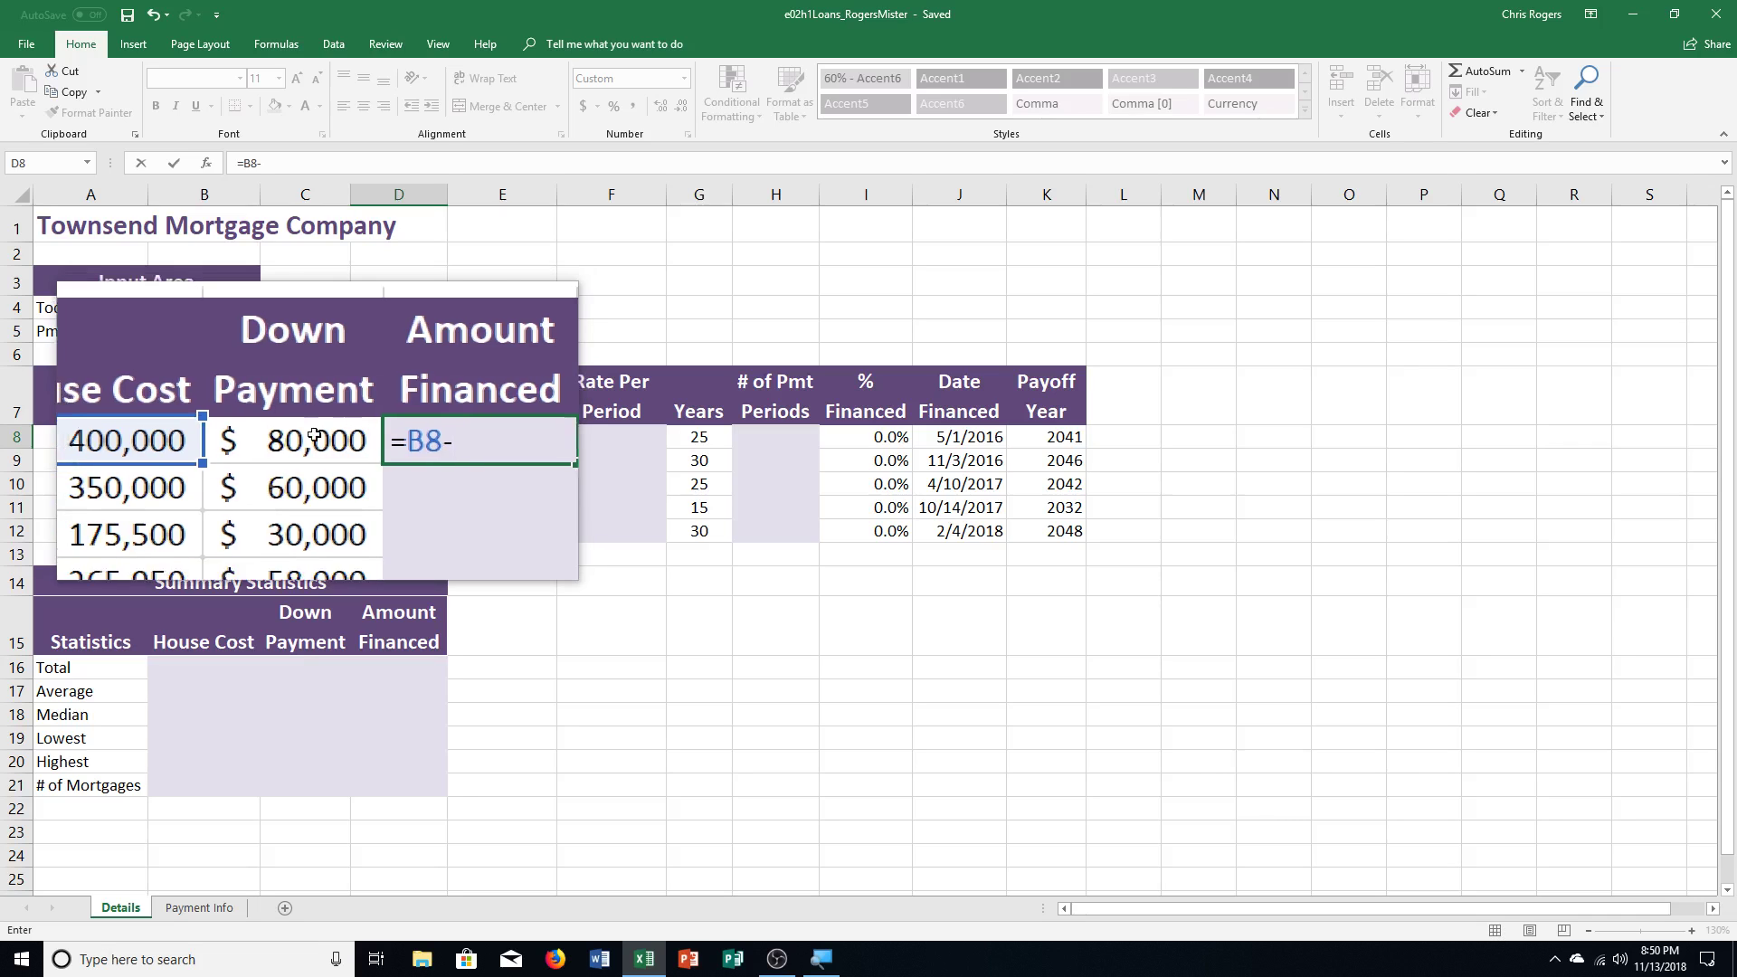
pyautogui.click(279, 439)
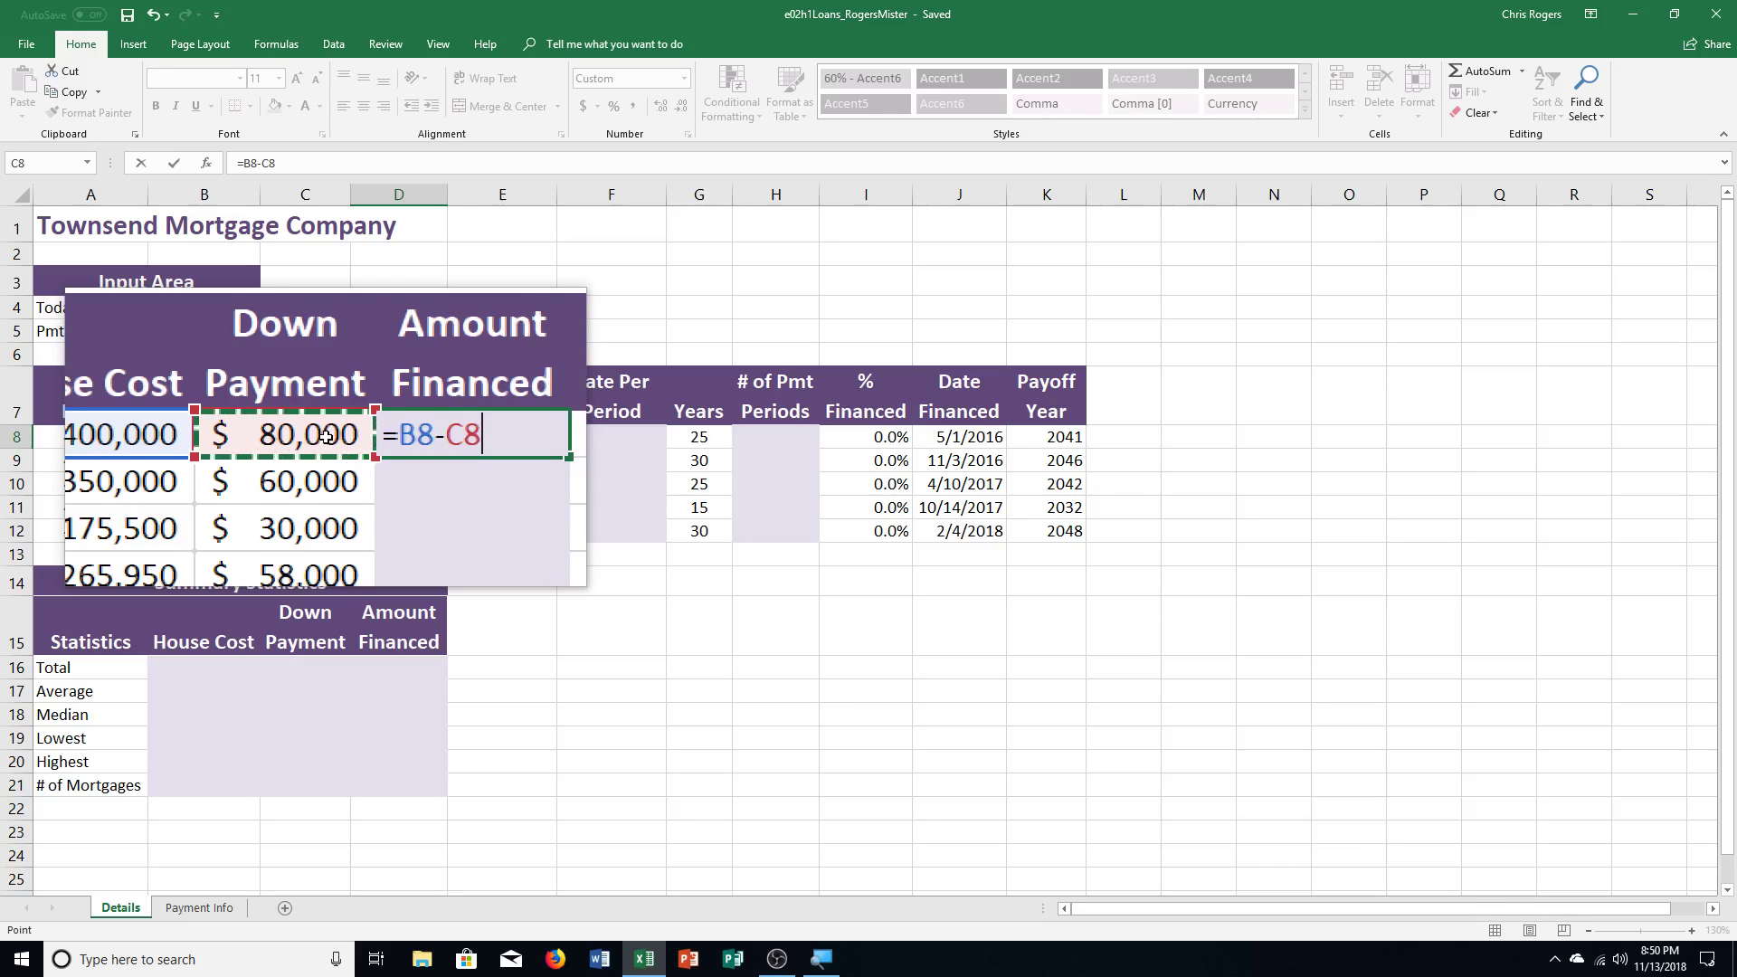
pyautogui.click(179, 168)
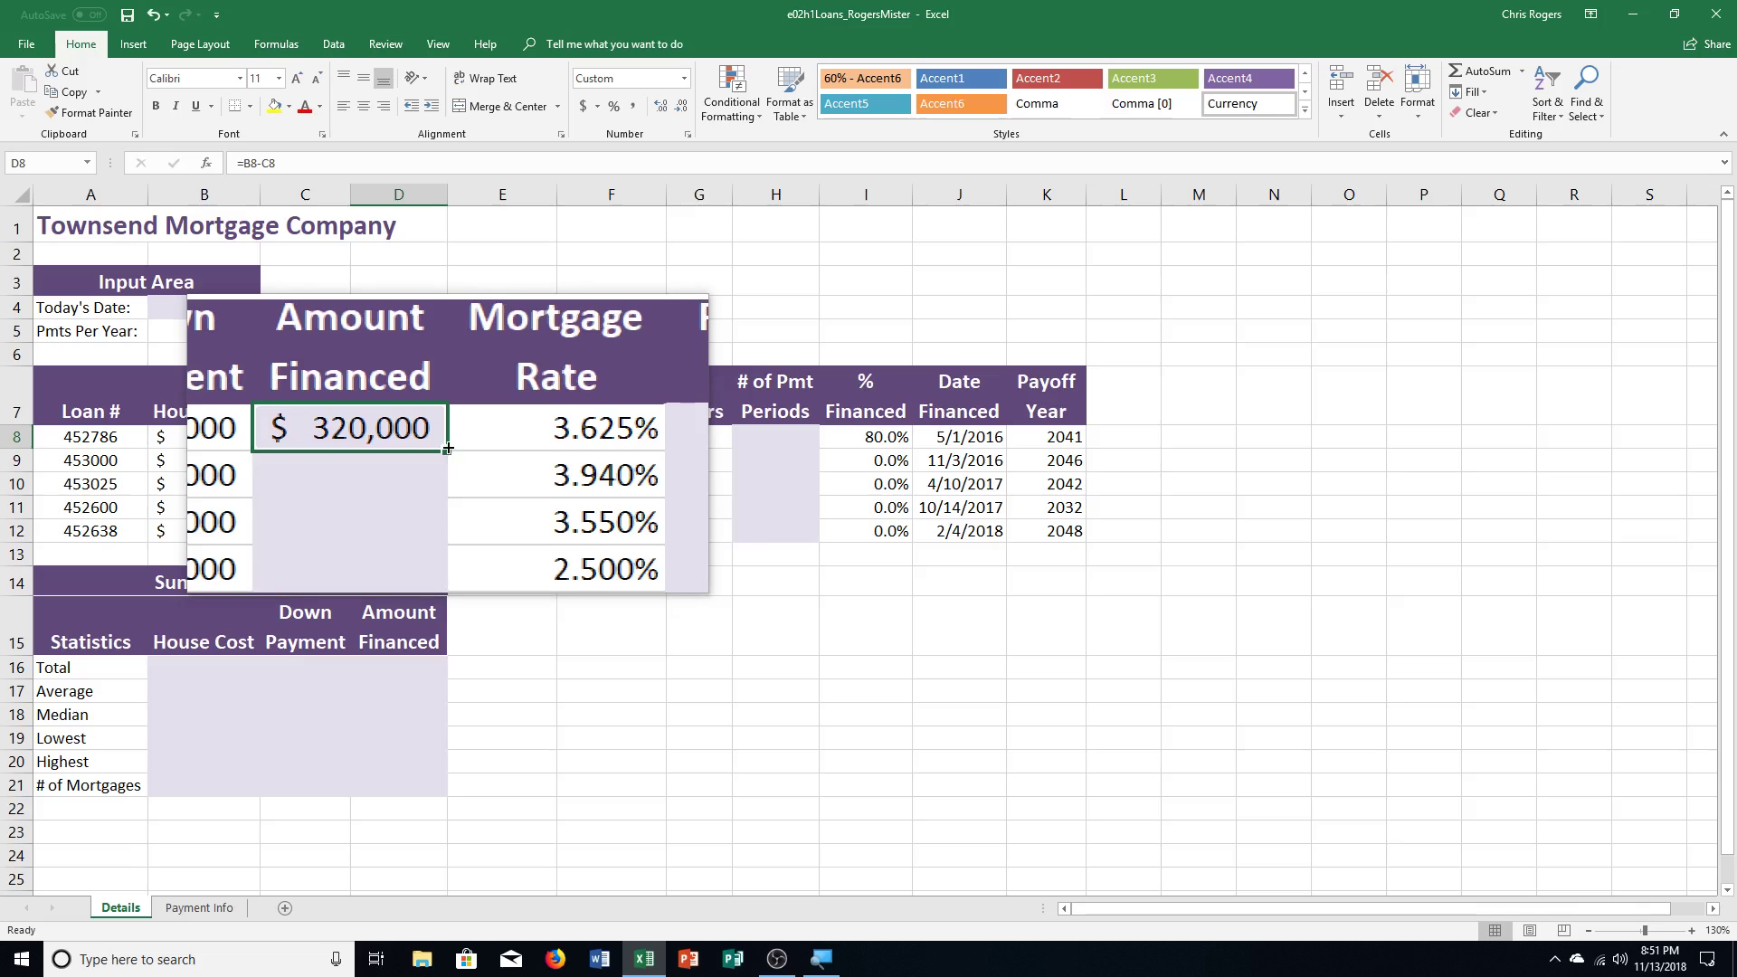
# Step: Fill D8's formula down to D12 and check the copies ($290,000, $145,500, $207,950, $264,750)
pyautogui.doubleClick(448, 447)
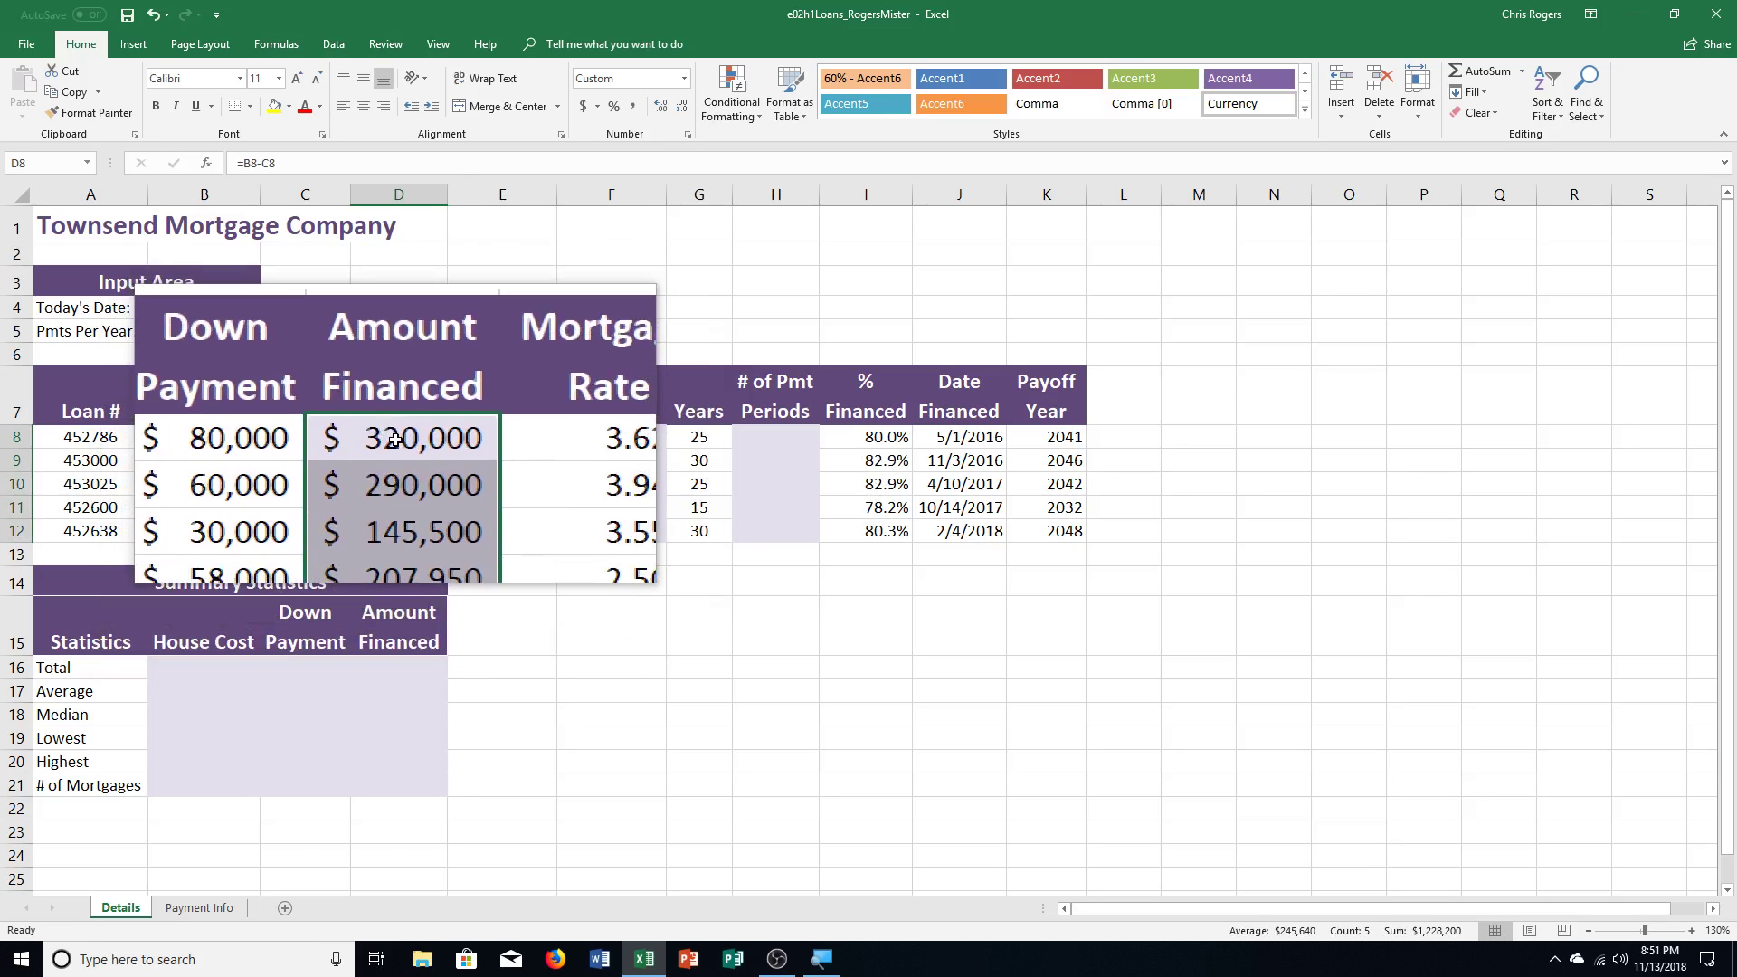
pyautogui.click(400, 459)
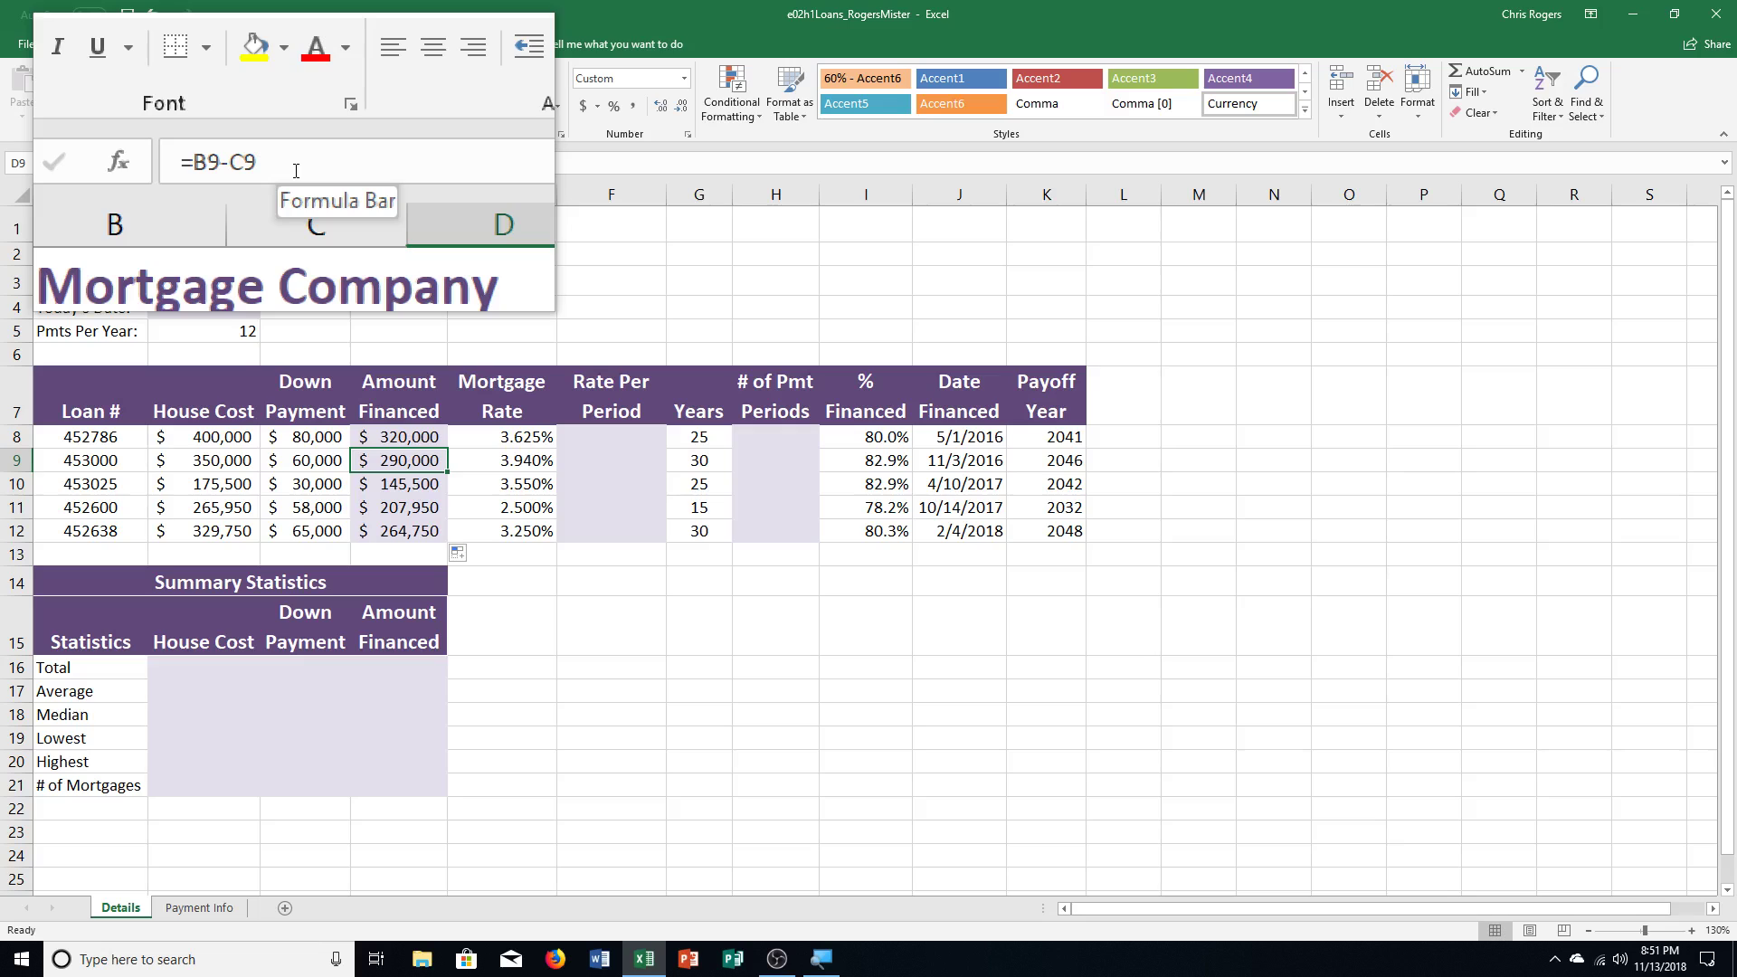
pyautogui.press('Down')
pyautogui.press('Down')
pyautogui.press('Down')
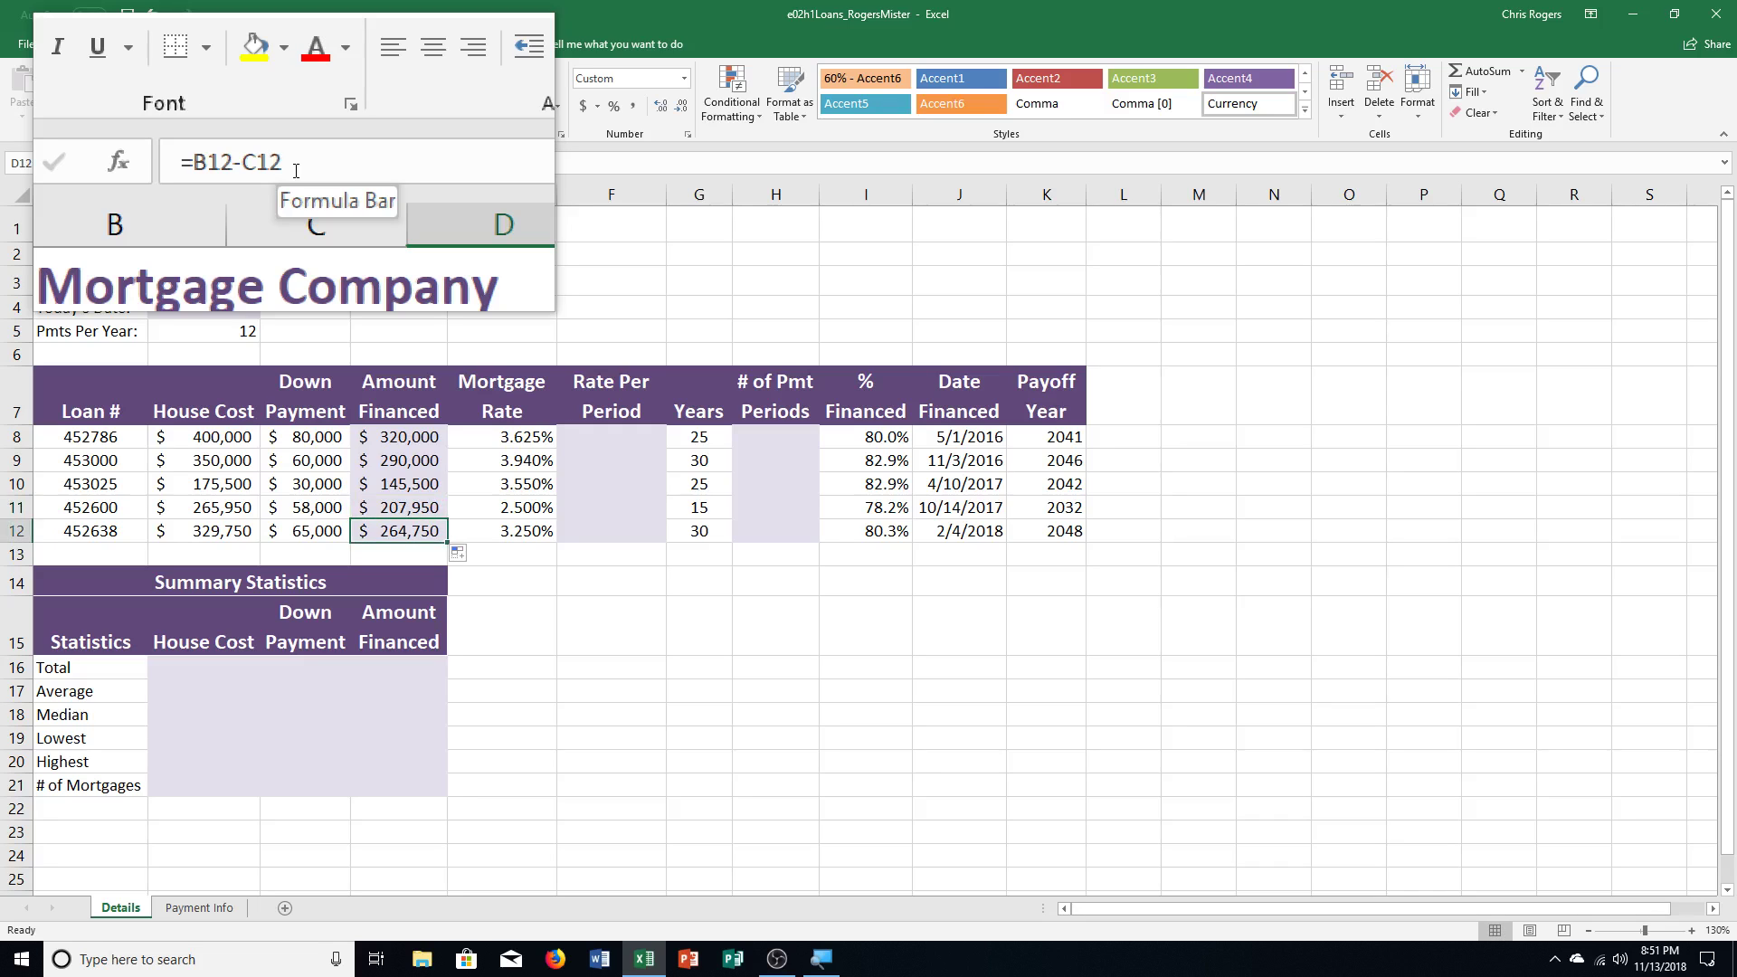
pyautogui.press('Up')
pyautogui.press('Up')
pyautogui.press('Up')
pyautogui.press('Up')
pyautogui.press('Up')
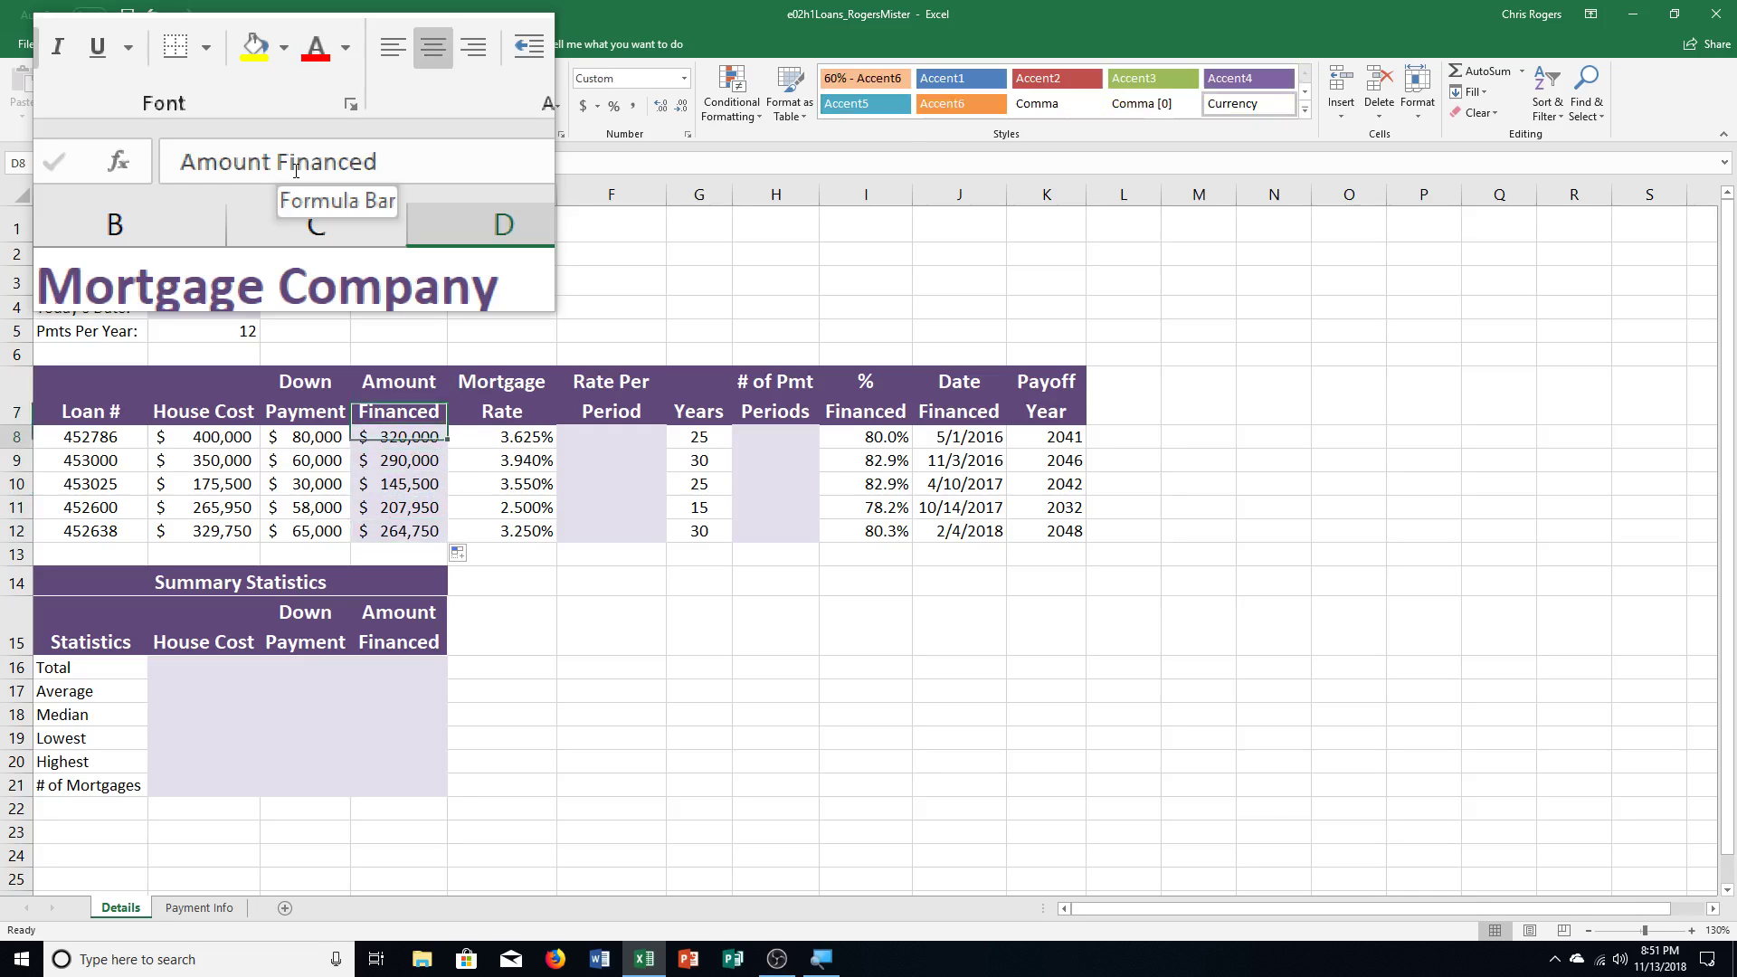
pyautogui.press('Down')
pyautogui.press('Down')
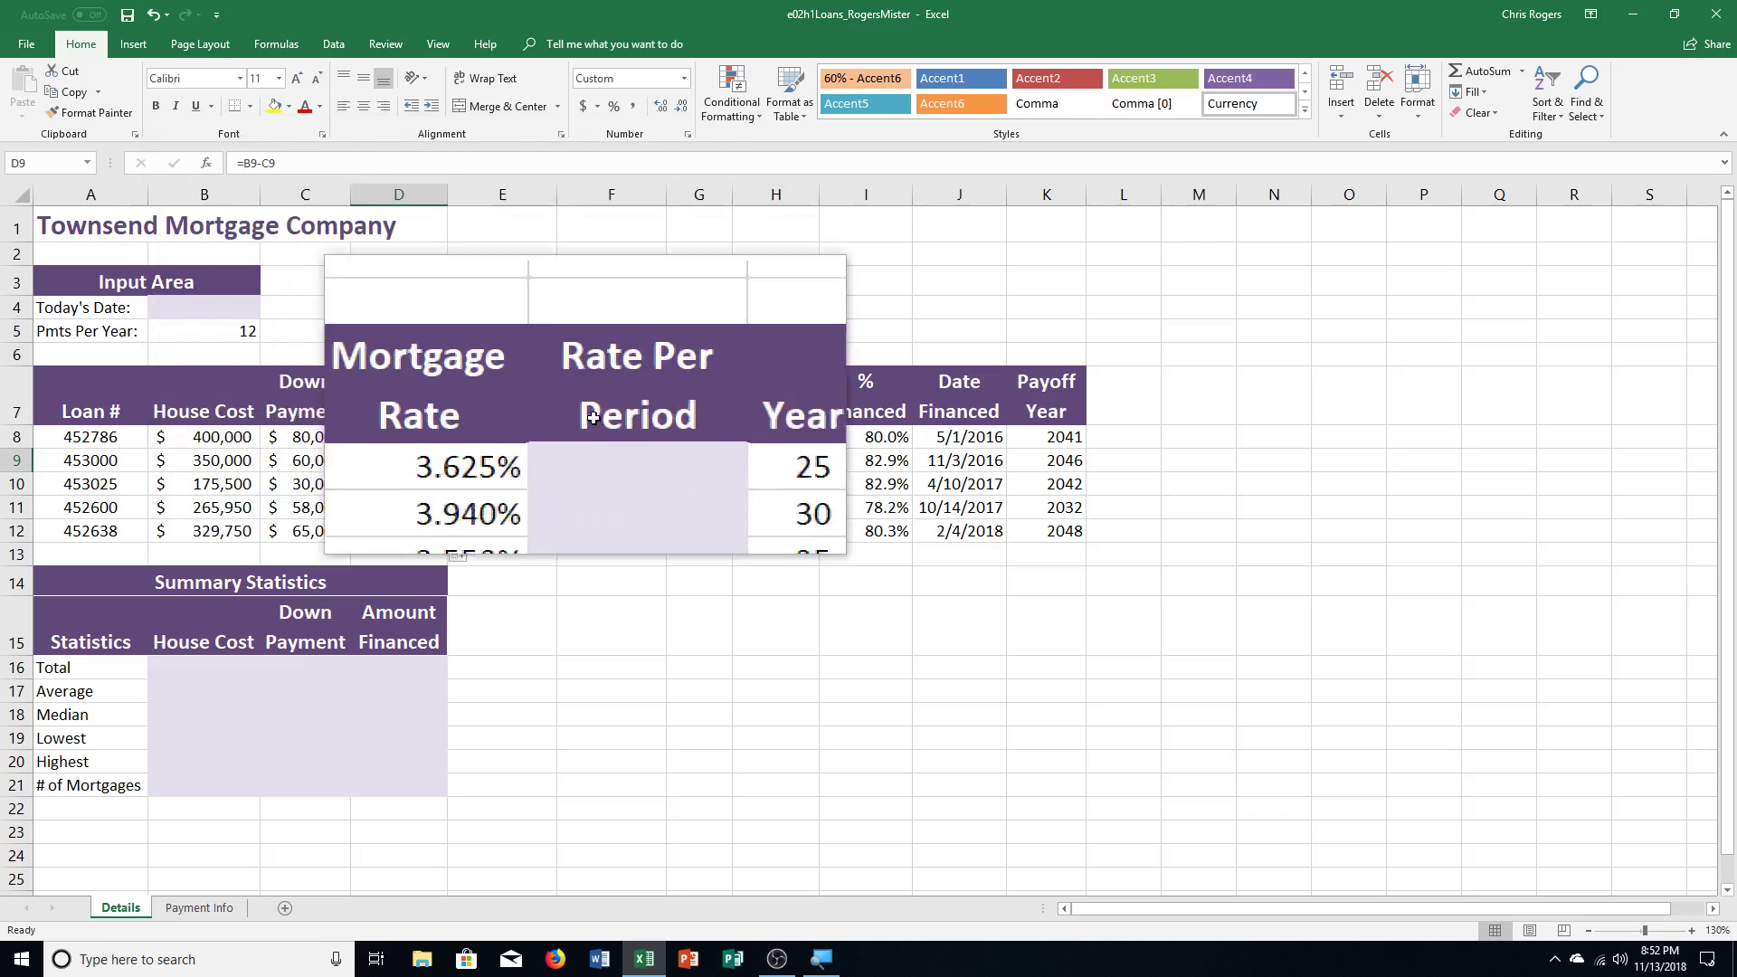
# Step: Enter =E8/B5 in F8 (0.302%) and fill it down to F12
pyautogui.click(608, 440)
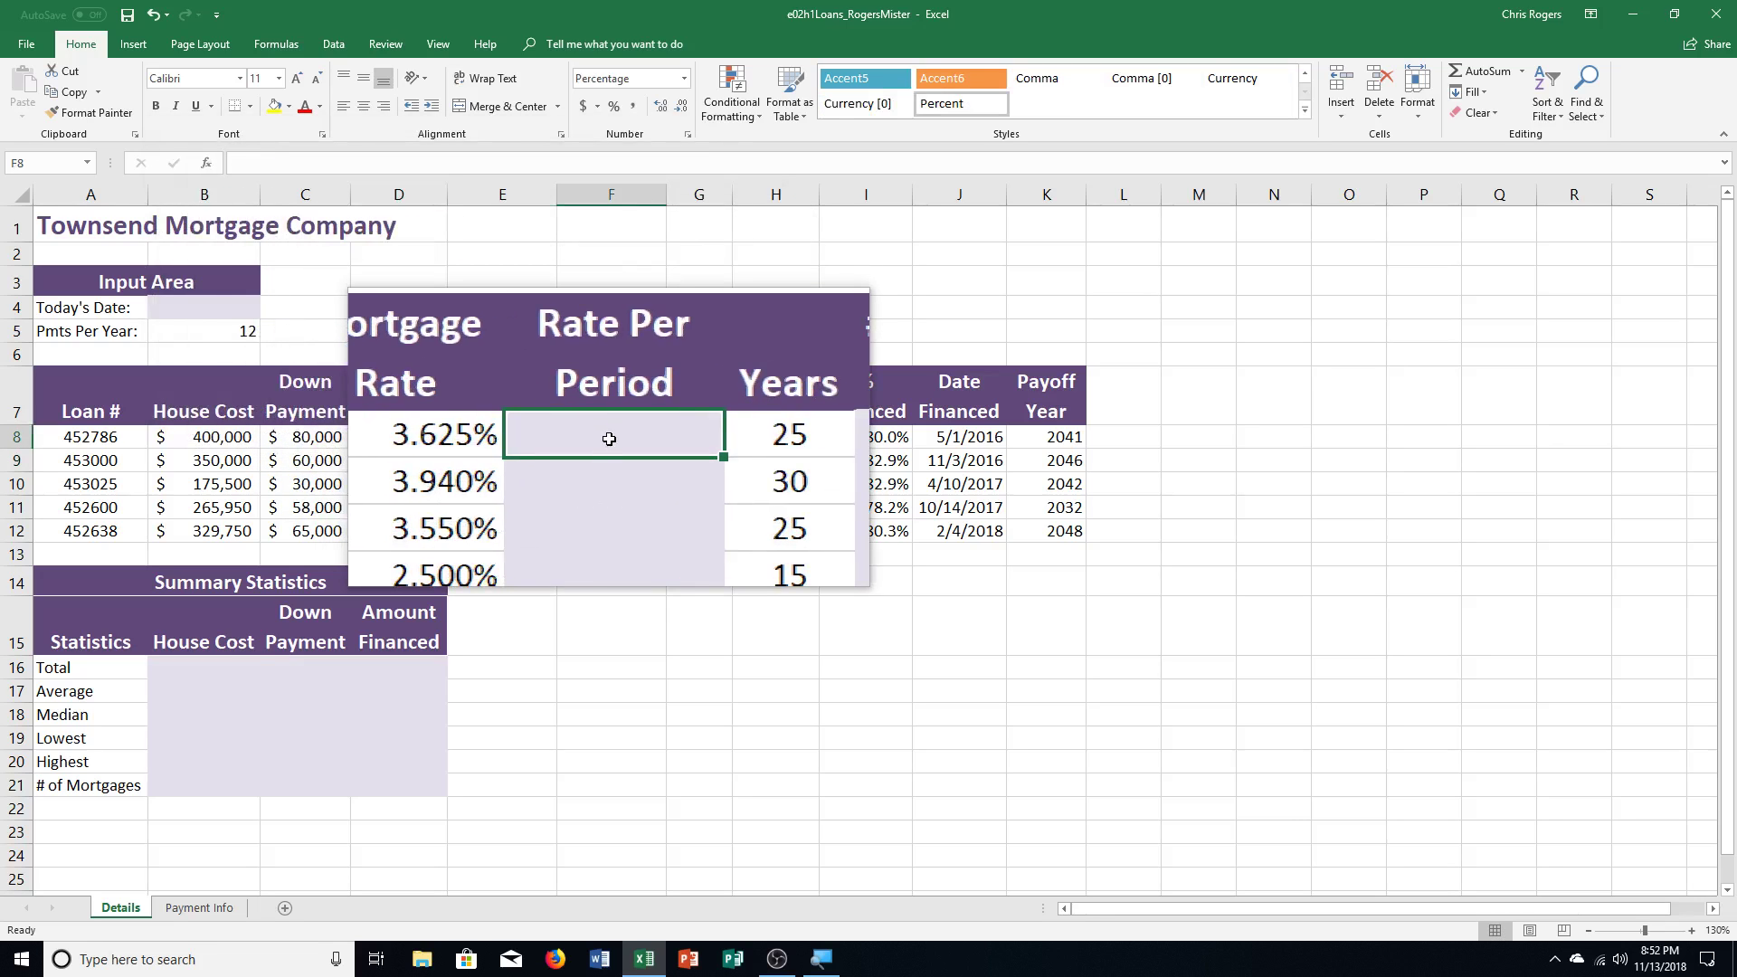
pyautogui.write('=')
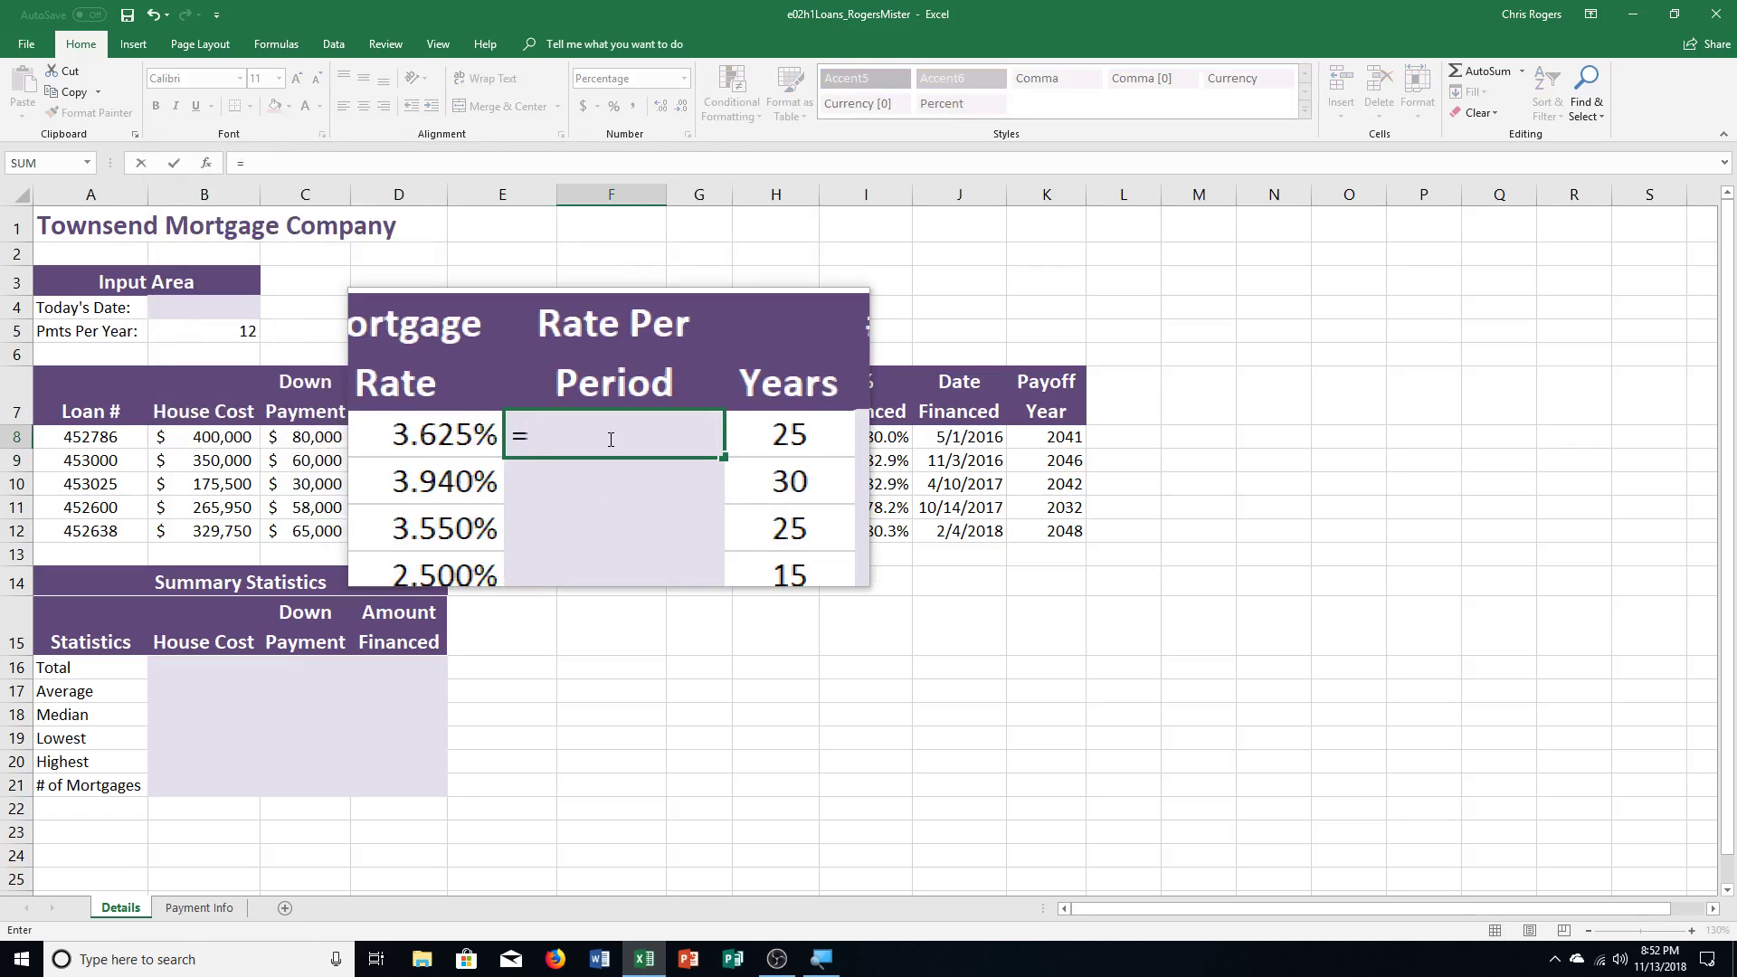
pyautogui.write('E')
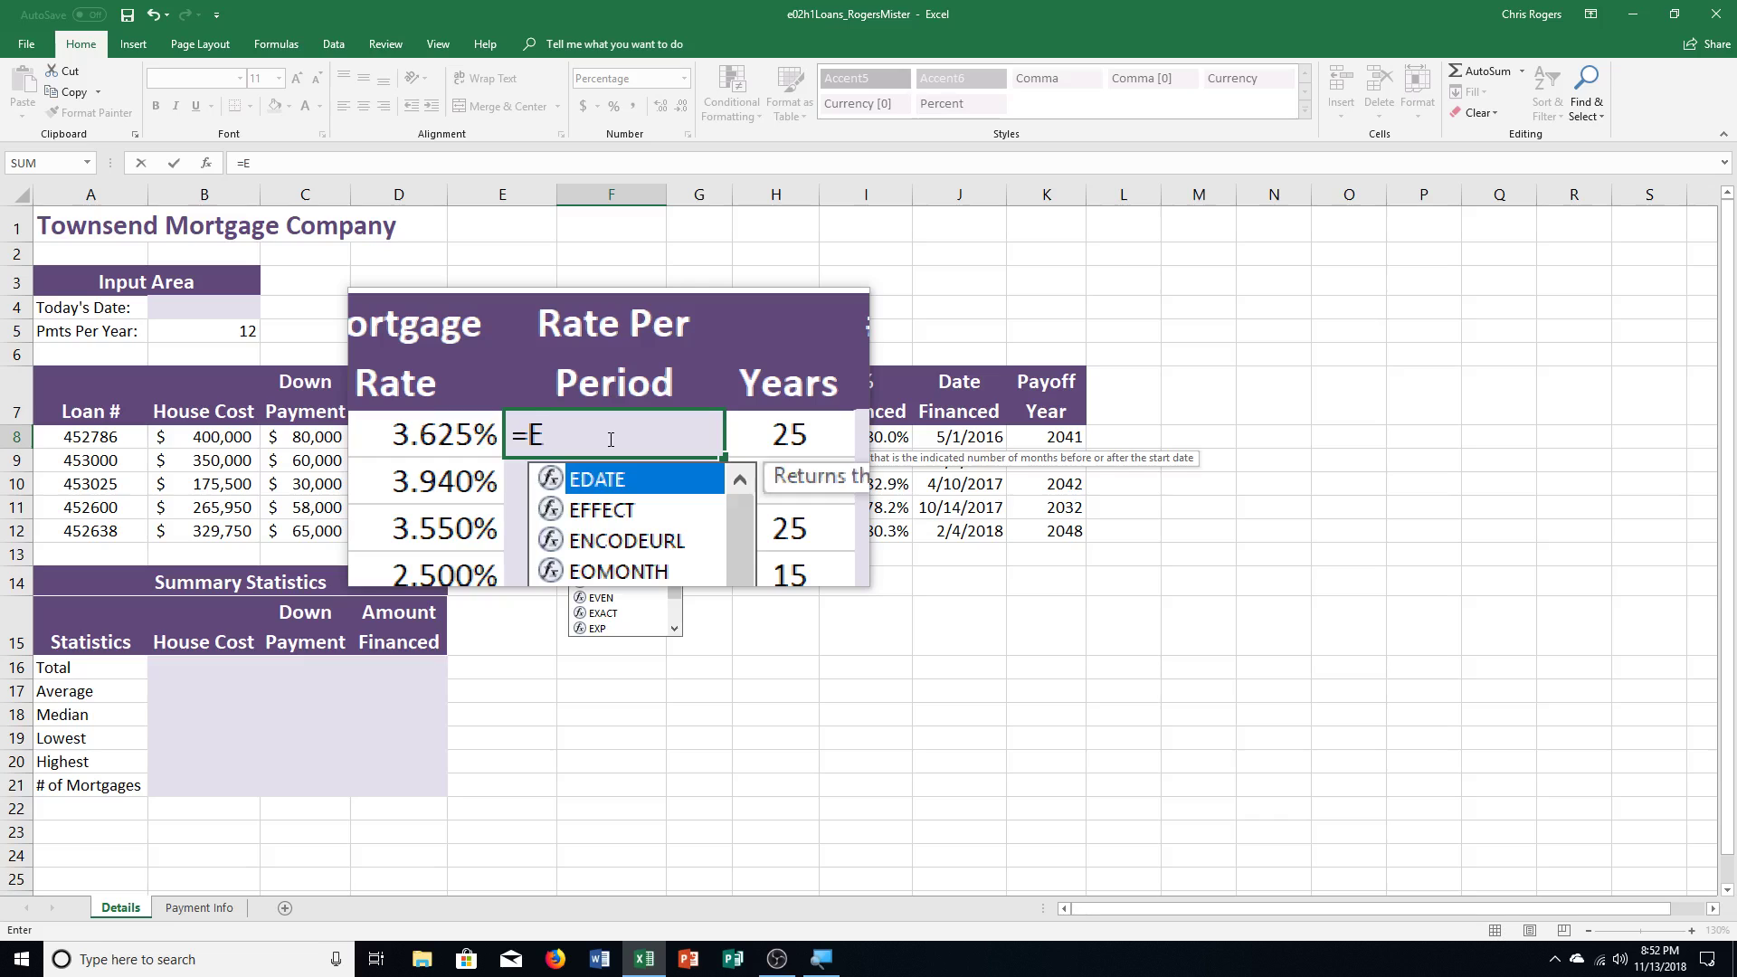
pyautogui.write('8/B5')
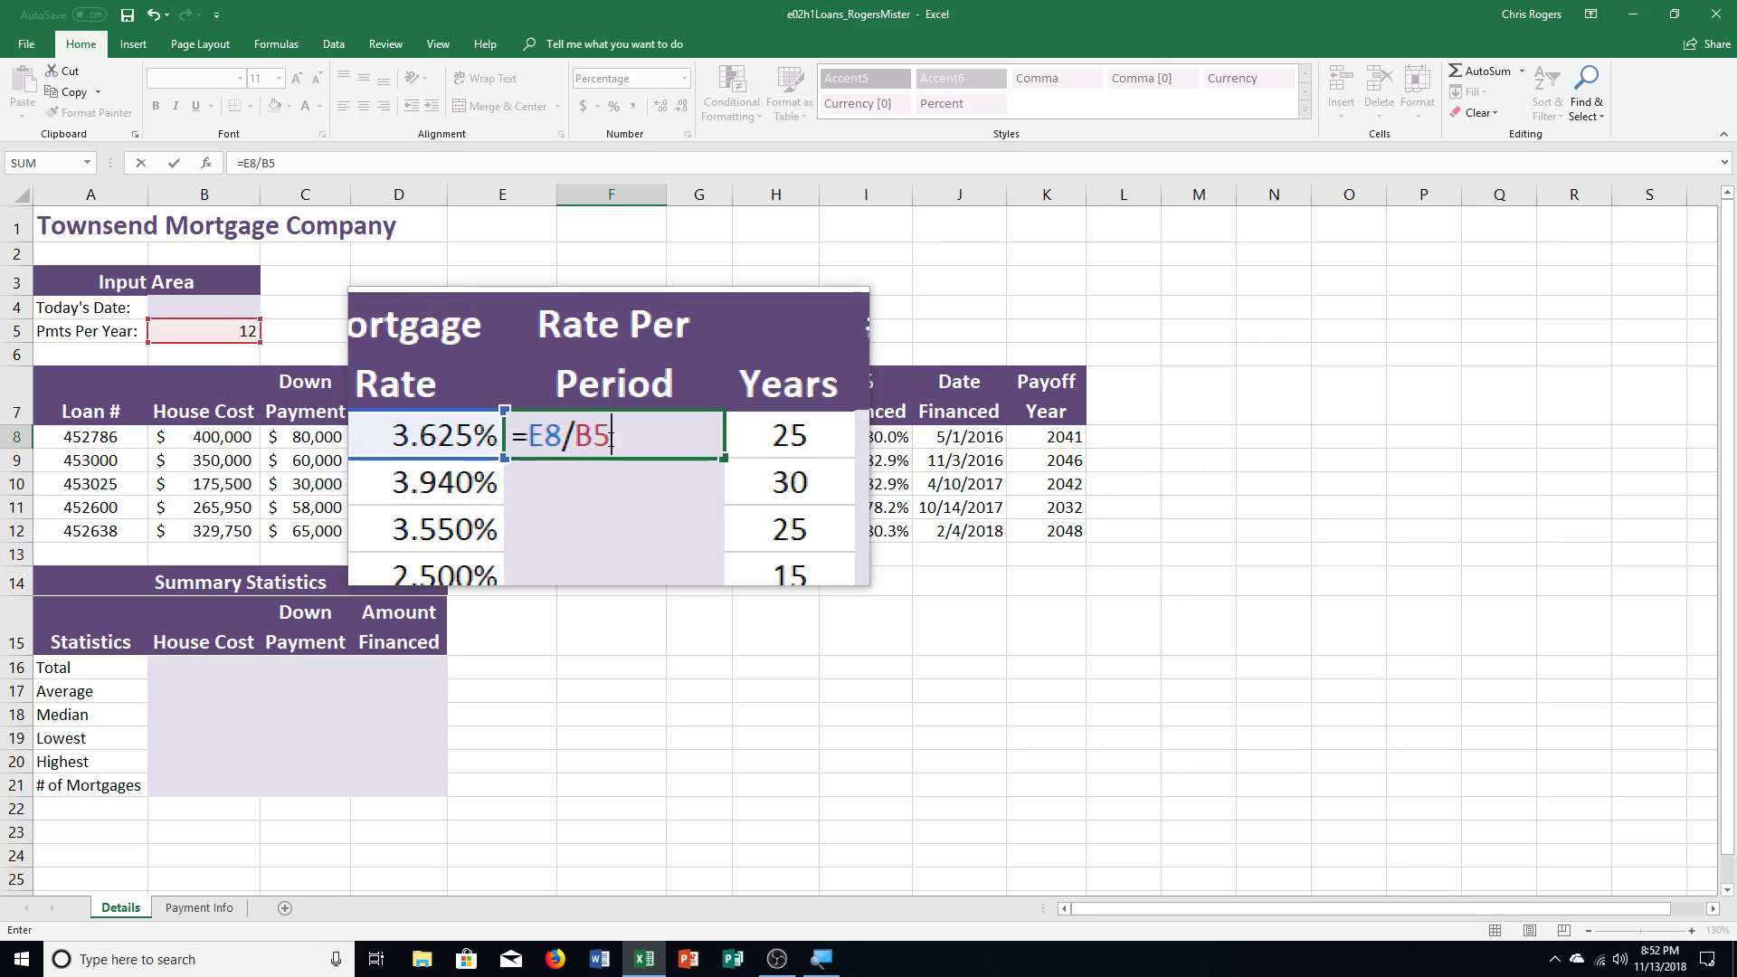
pyautogui.click(178, 171)
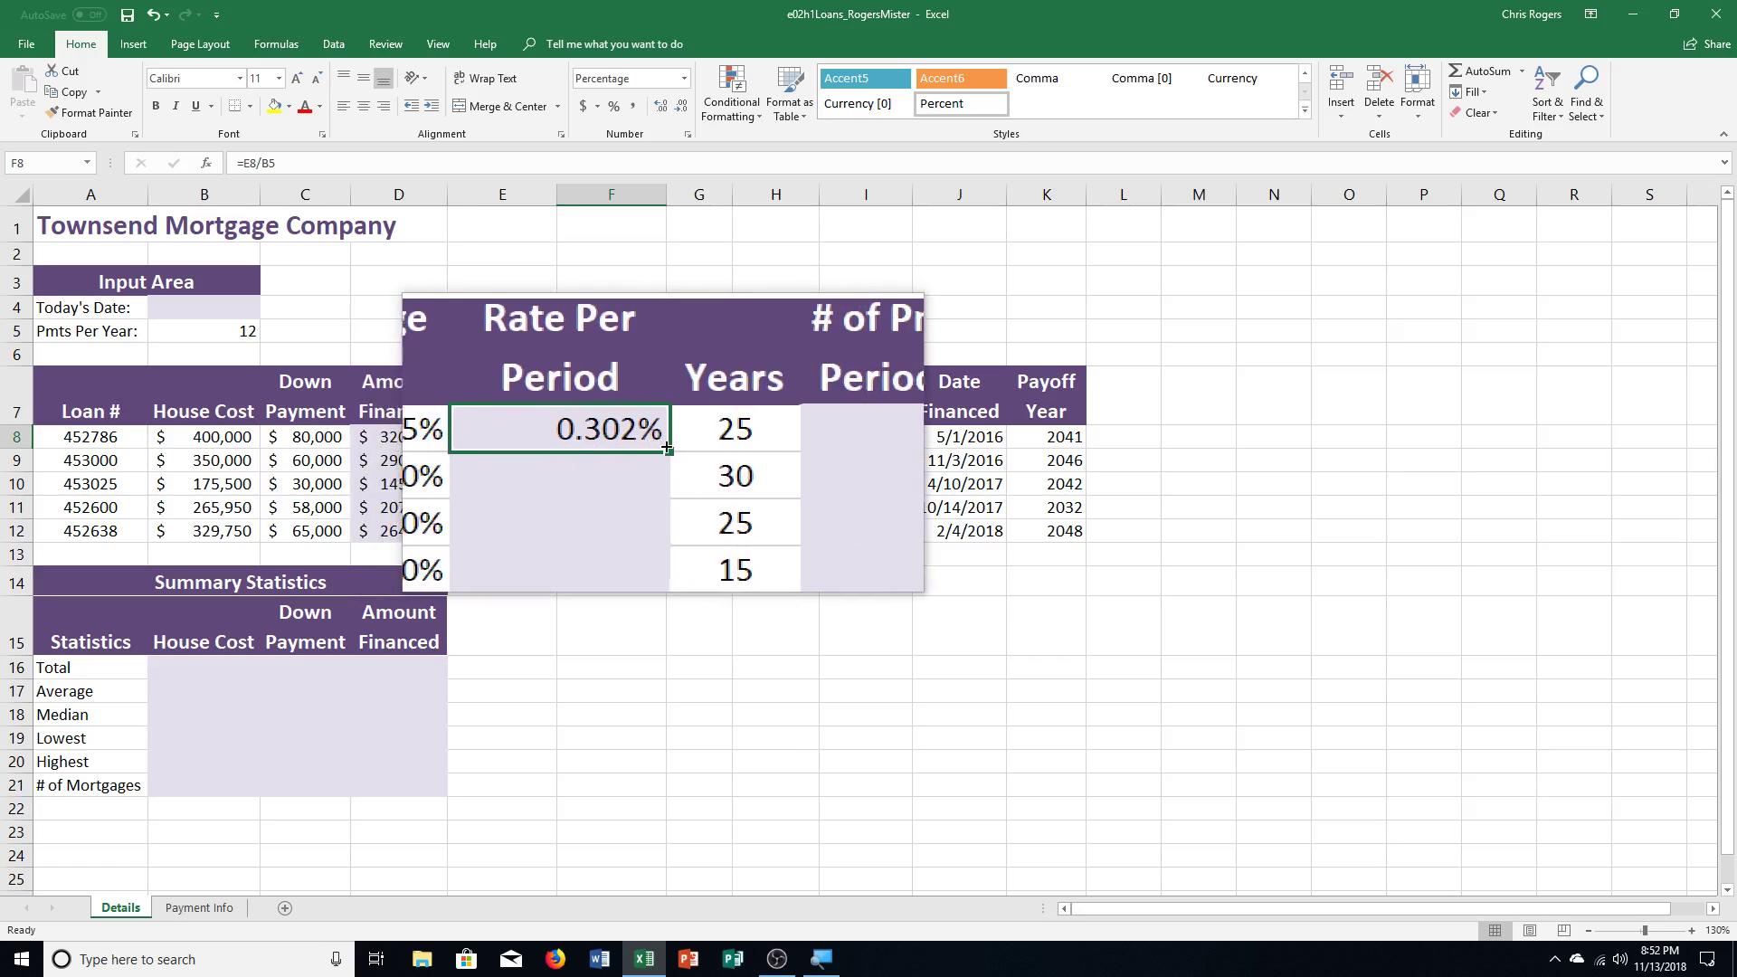
pyautogui.doubleClick(666, 445)
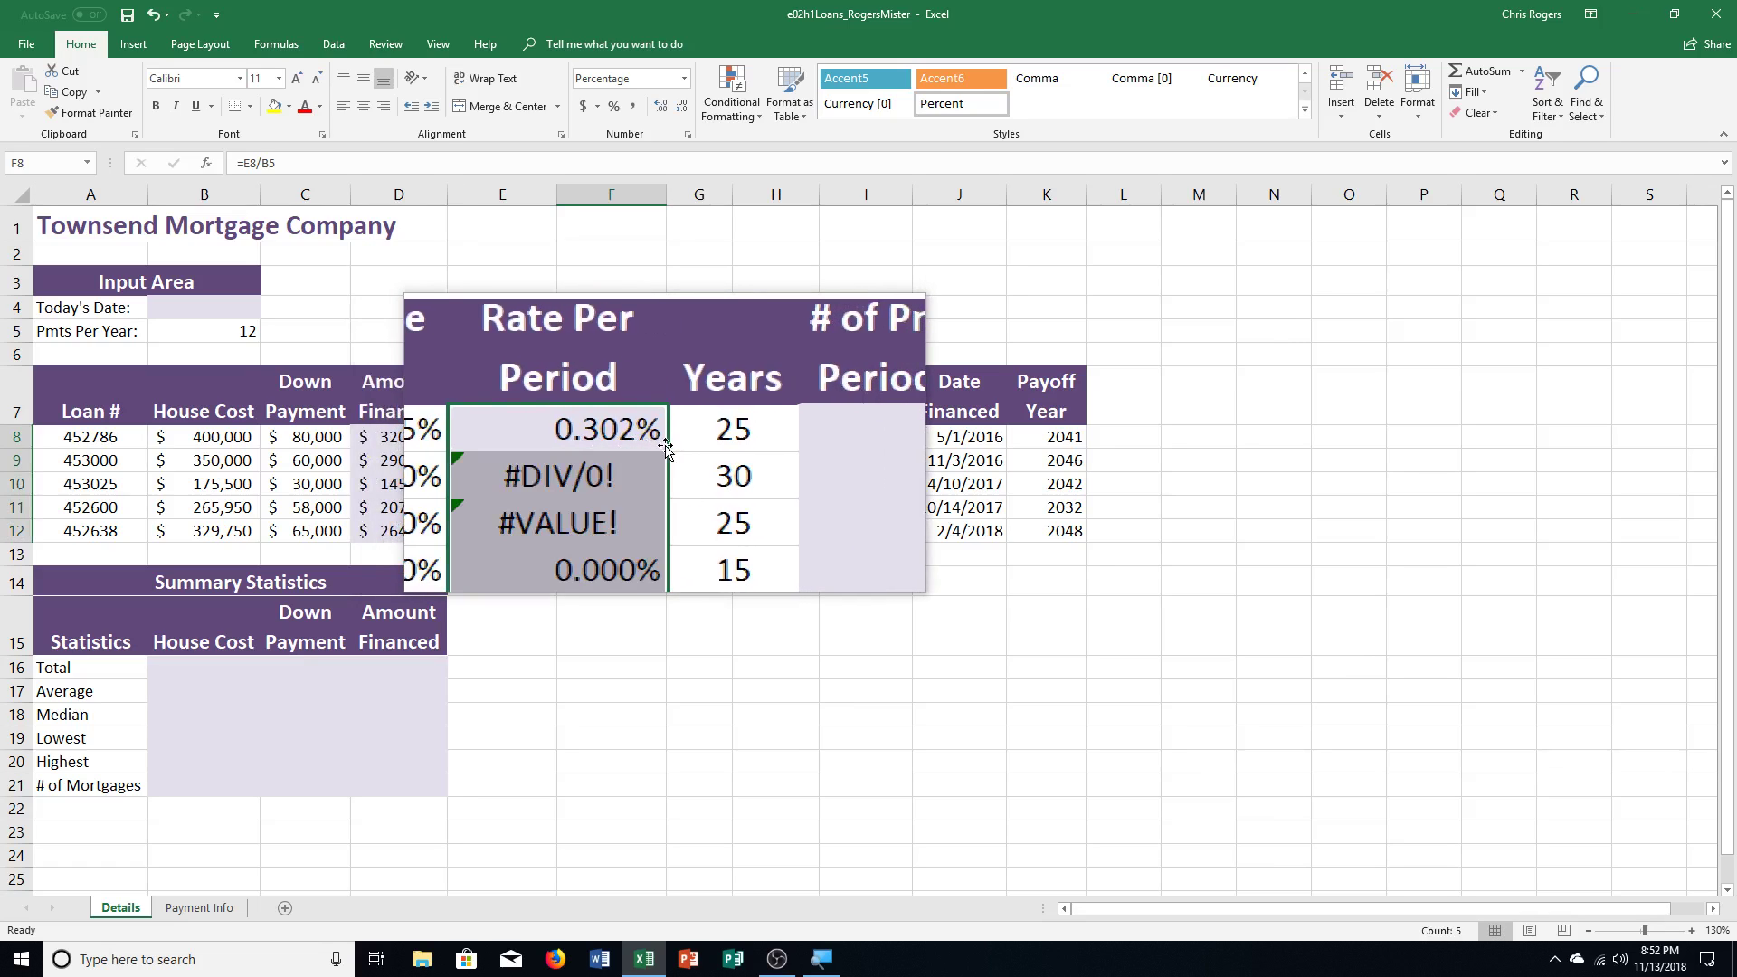
pyautogui.click(620, 464)
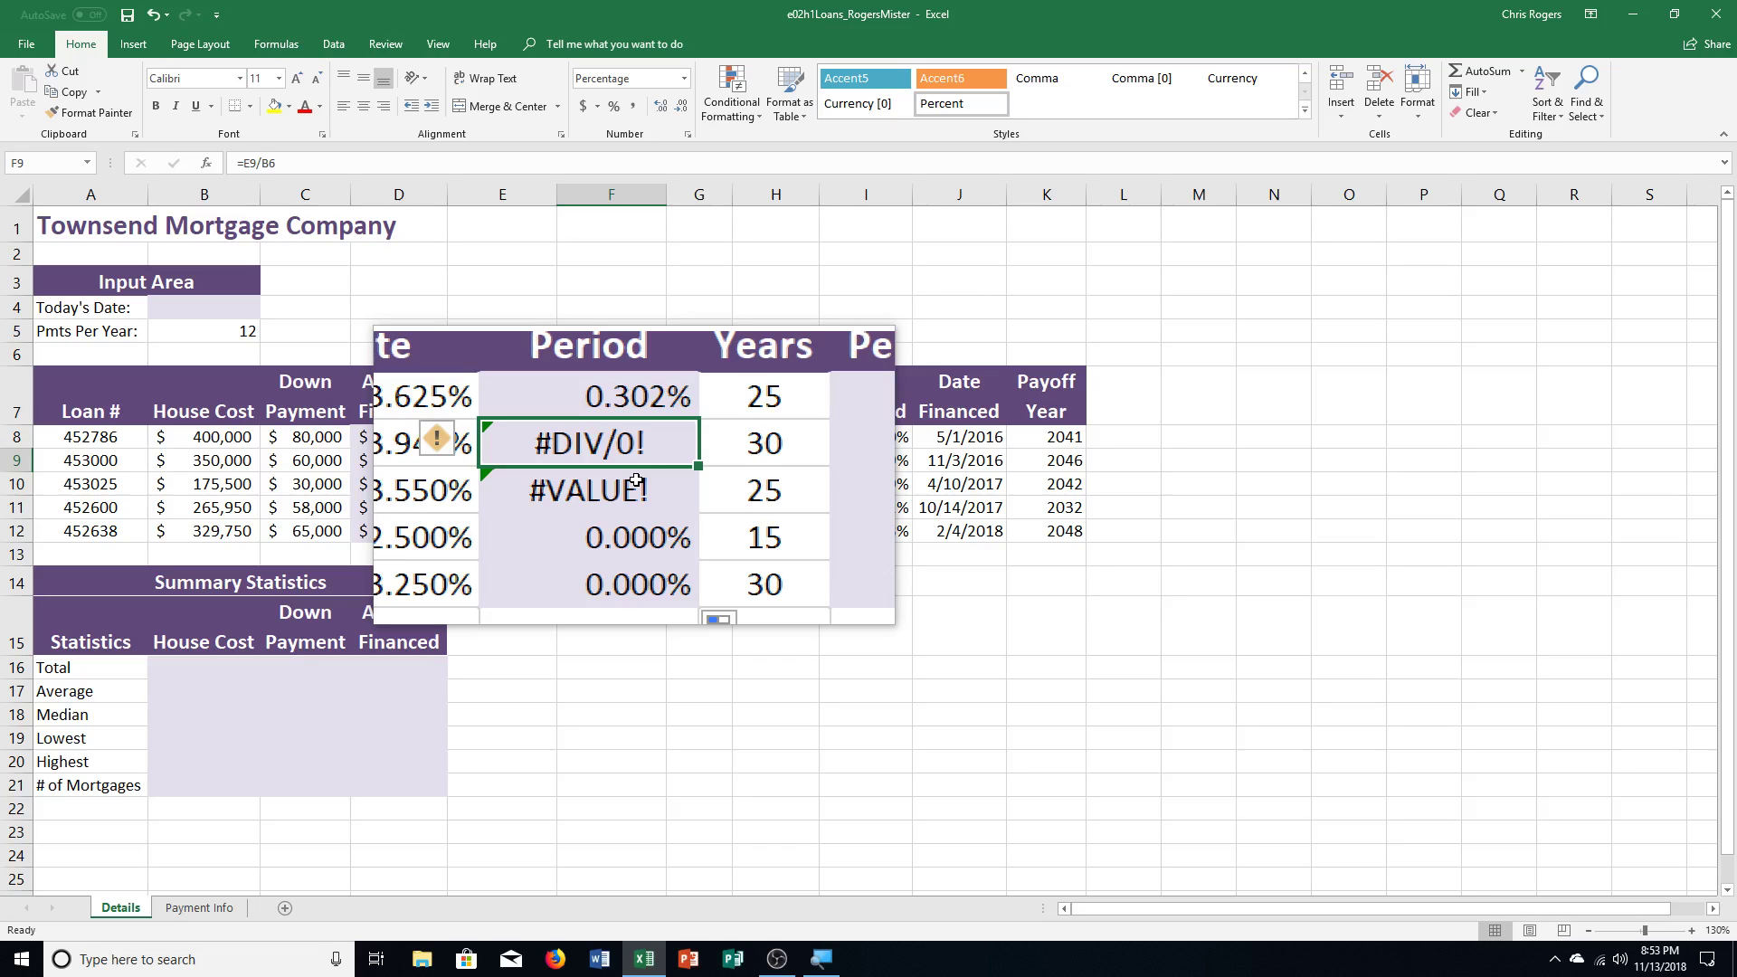
pyautogui.click(629, 430)
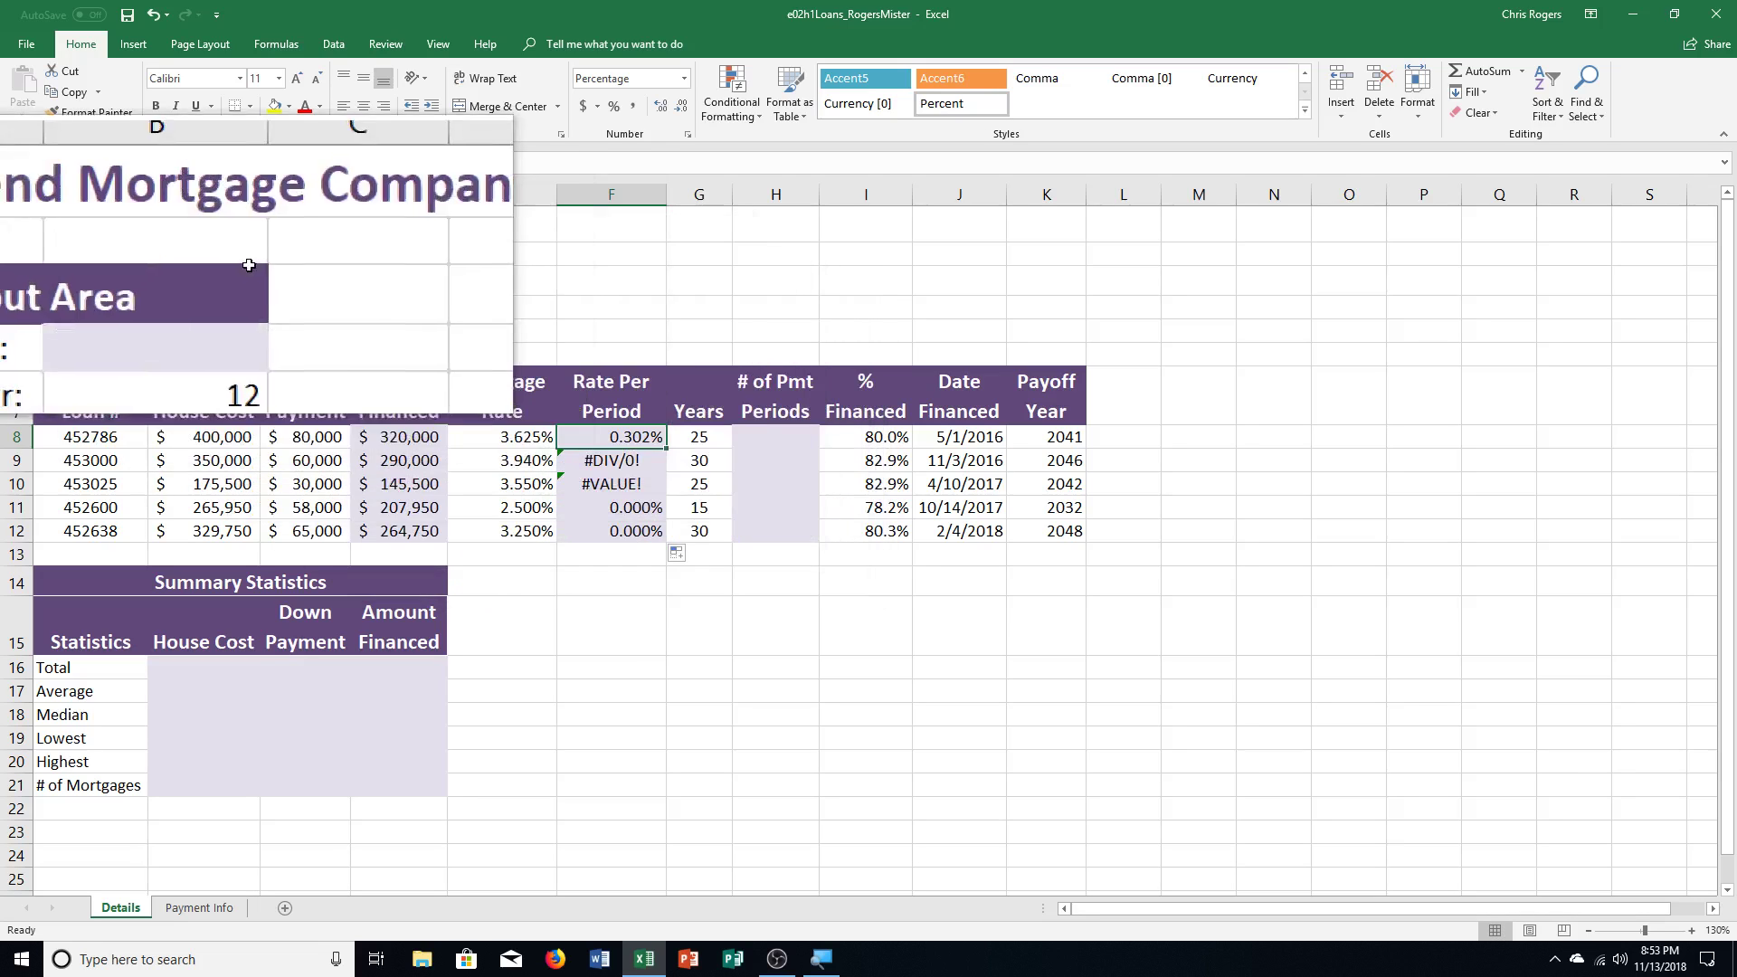
# Step: Undo the faulty rate fill and change F8's formula to =E8/$B$5
pyautogui.click(156, 16)
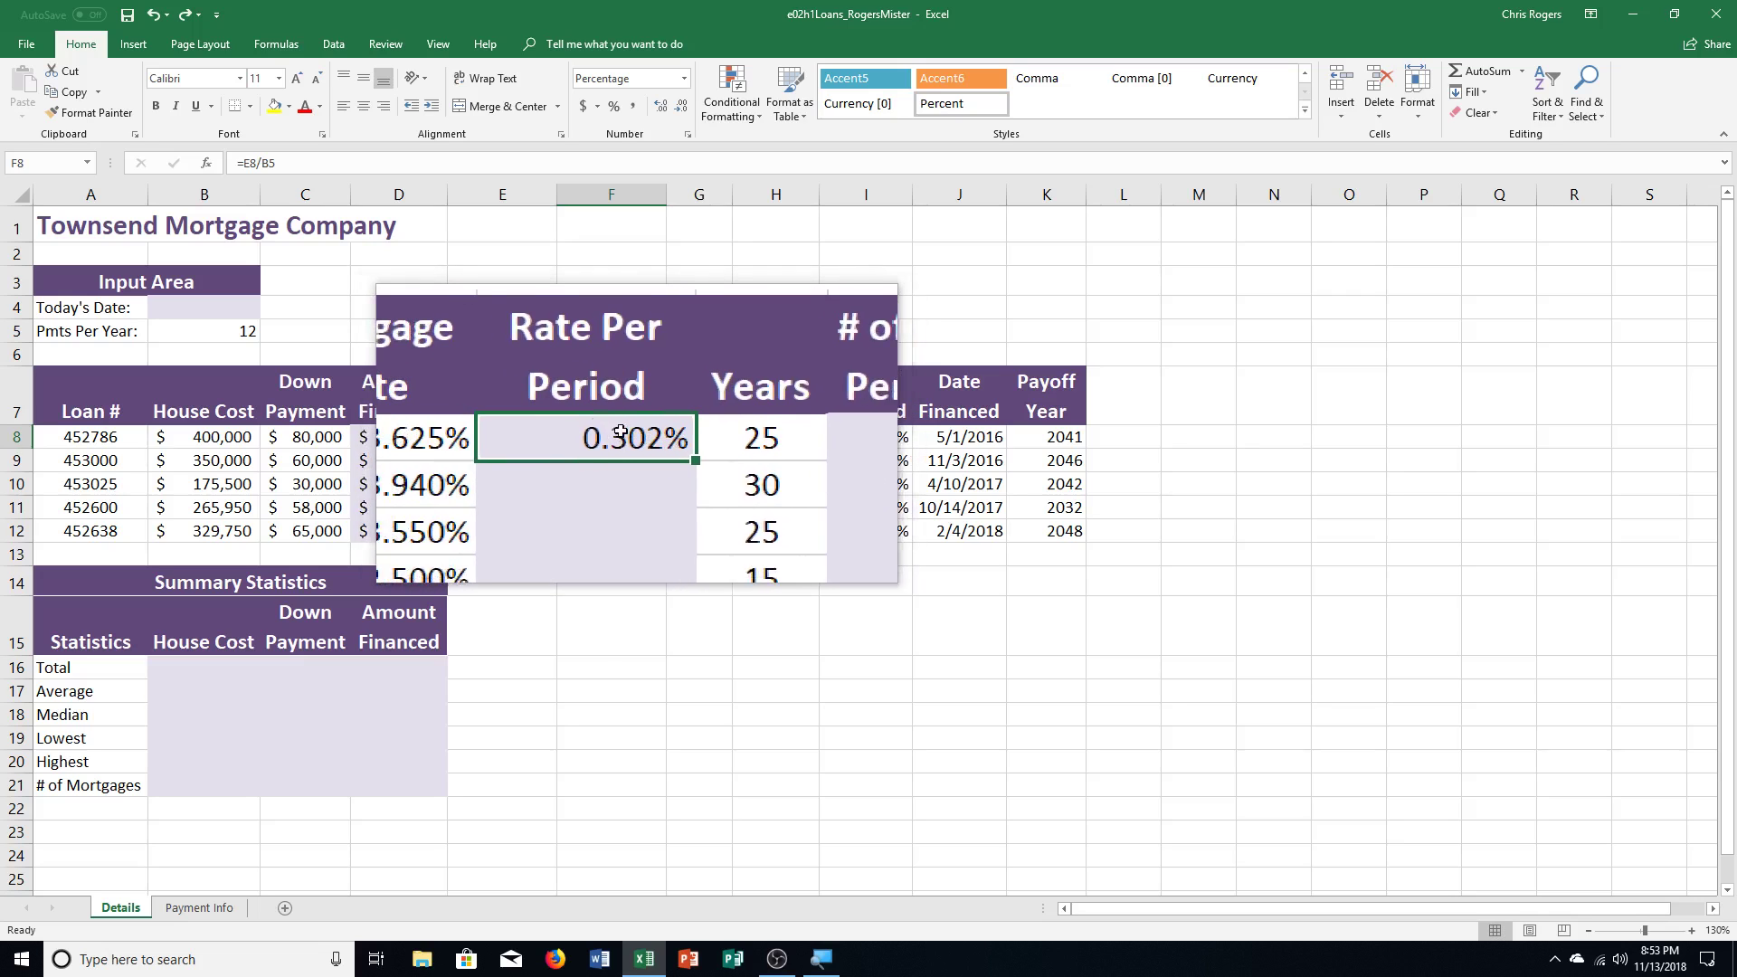
pyautogui.click(289, 165)
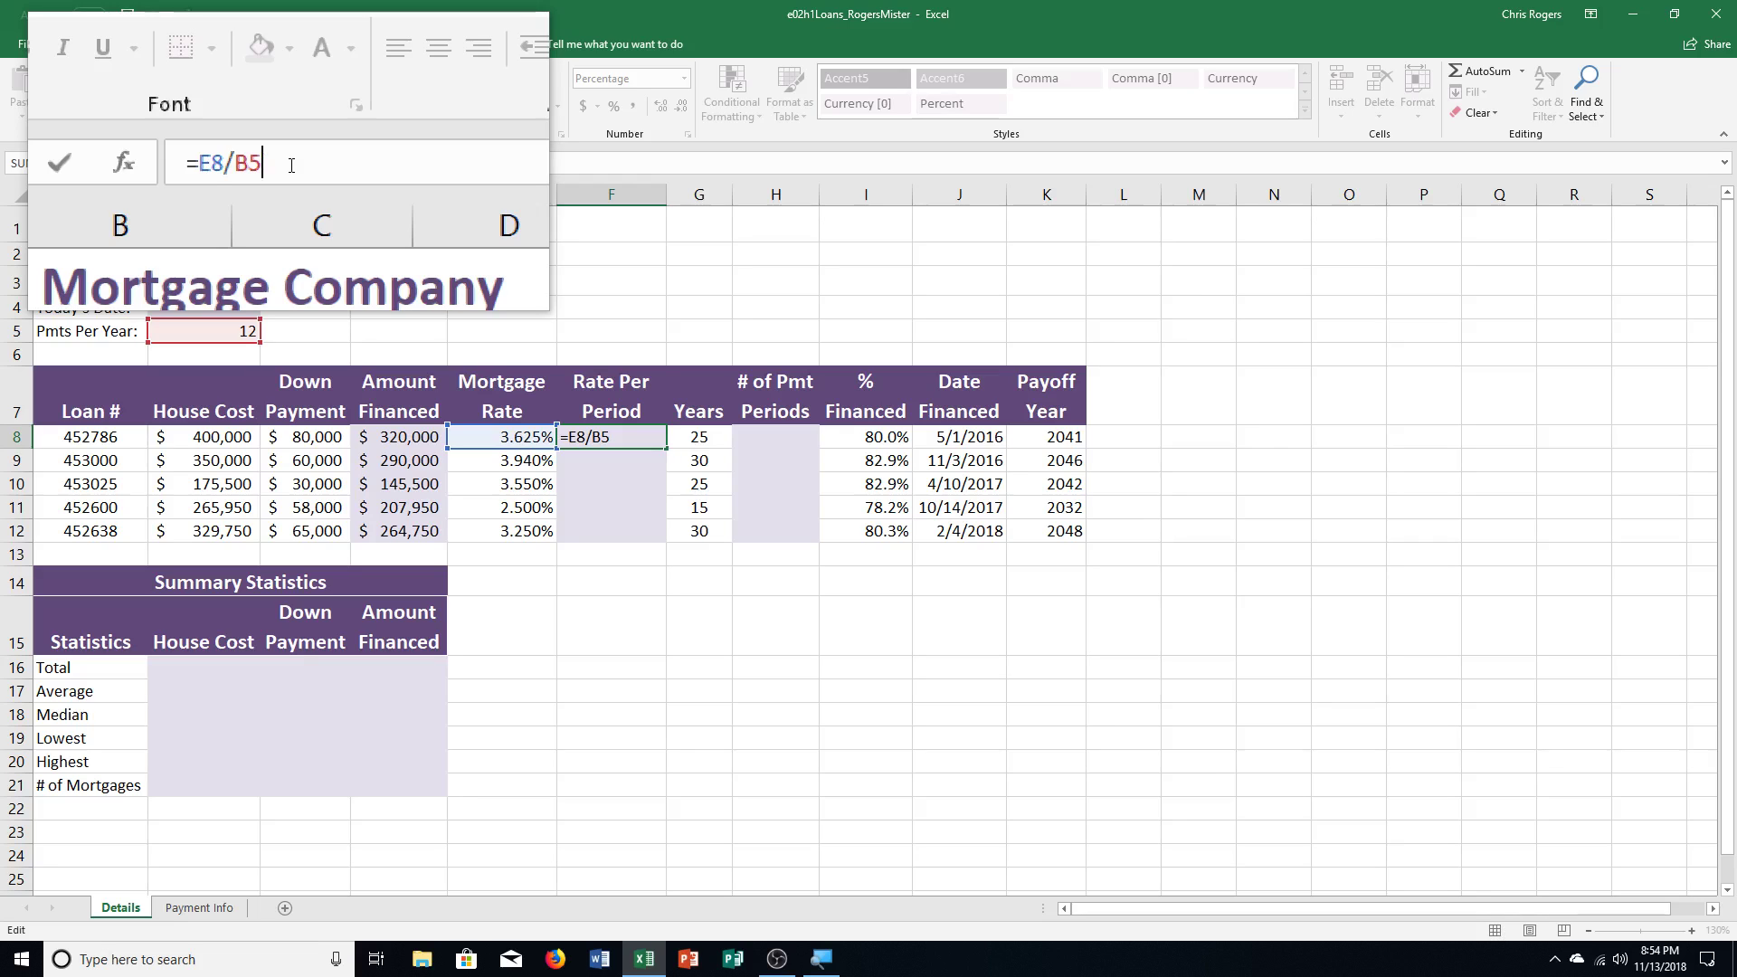
pyautogui.press('F4')
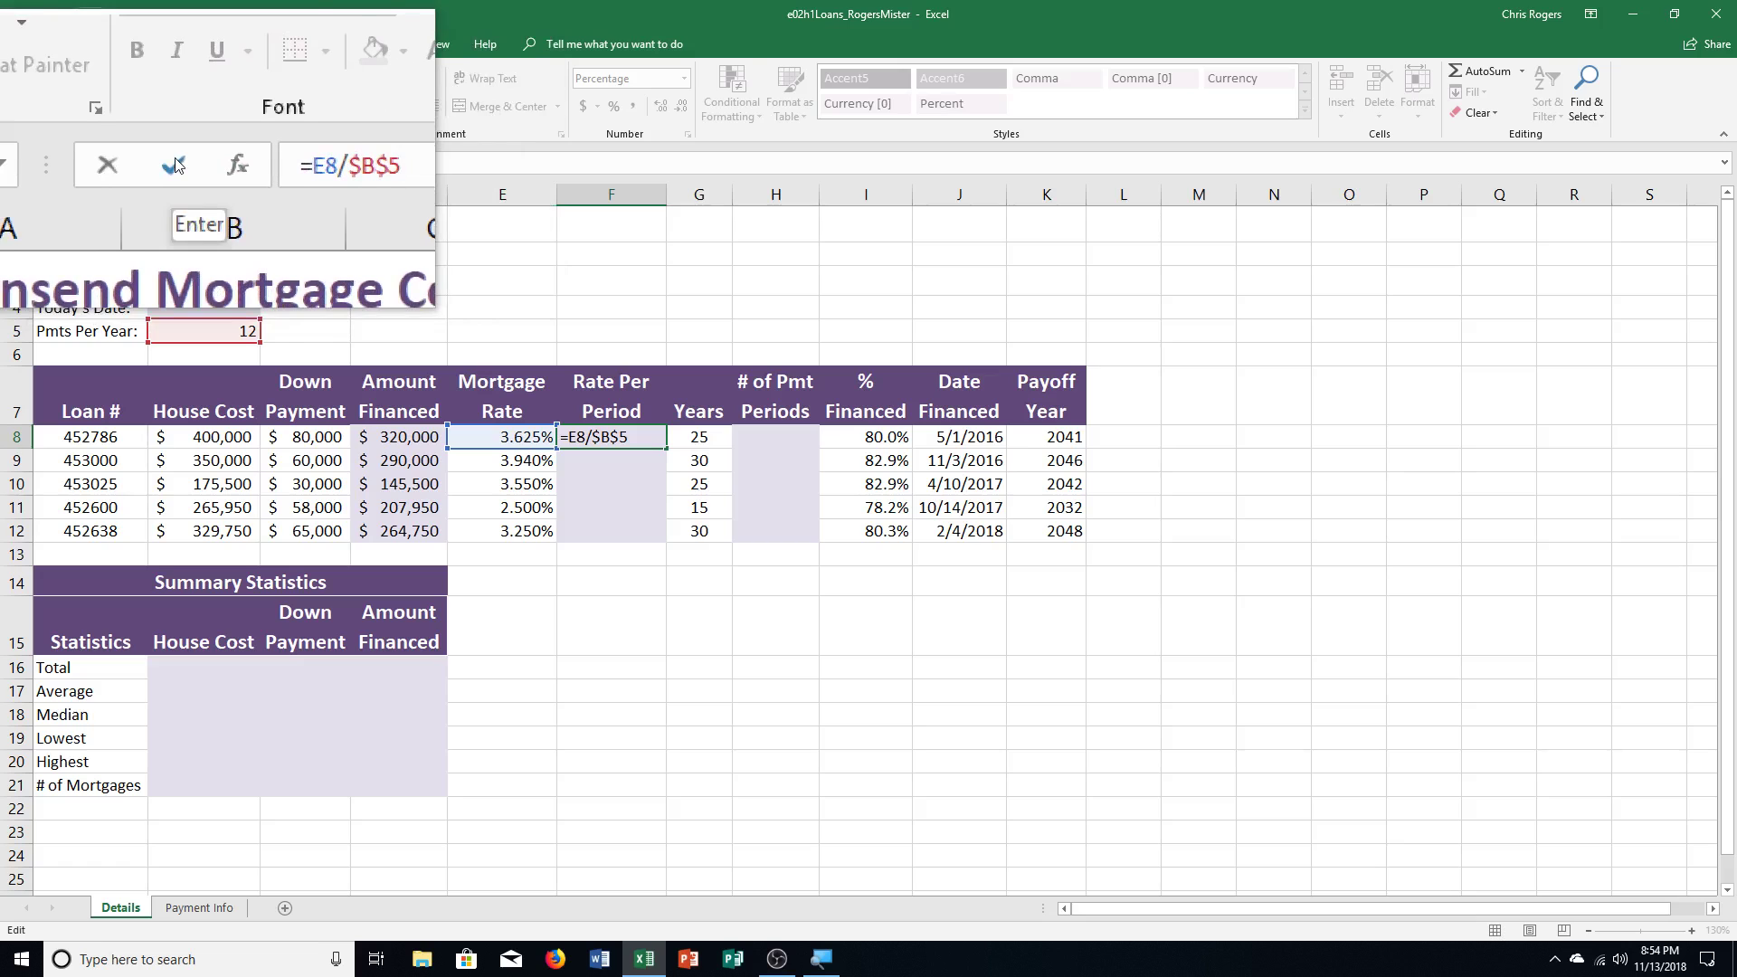
pyautogui.click(176, 166)
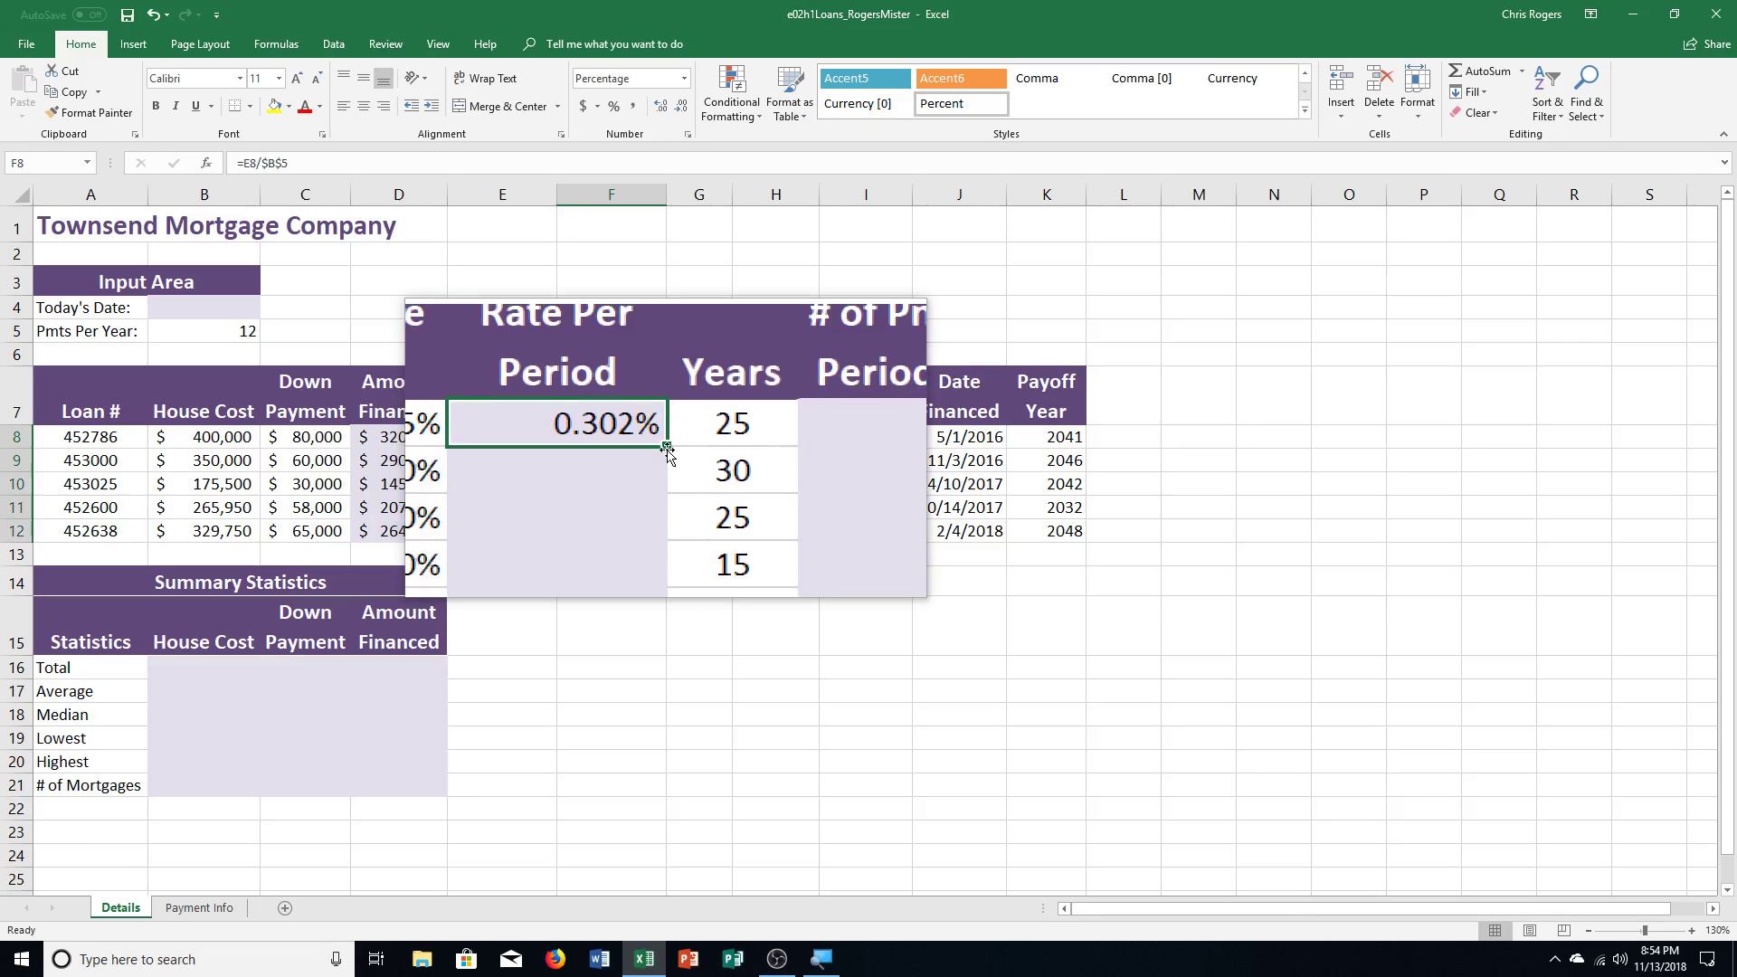
# Step: Fill =E8/$B$5 down to F12, check the copied rates, and save the workbook
pyautogui.doubleClick(667, 450)
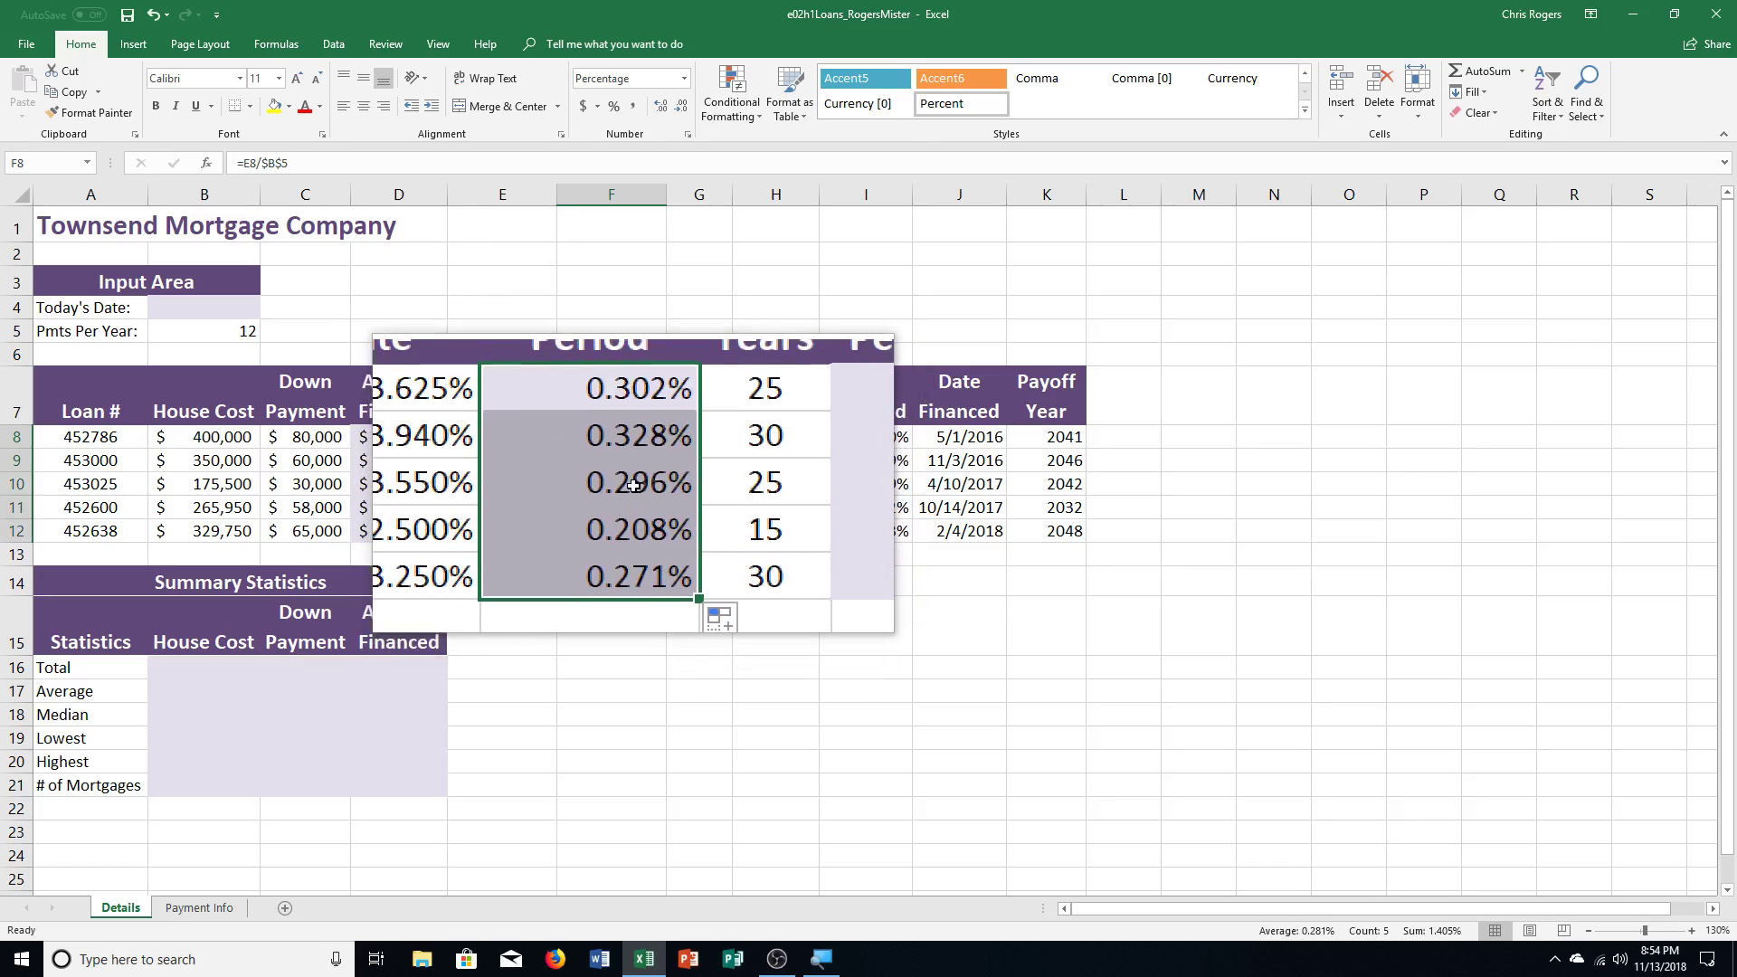
pyautogui.click(632, 464)
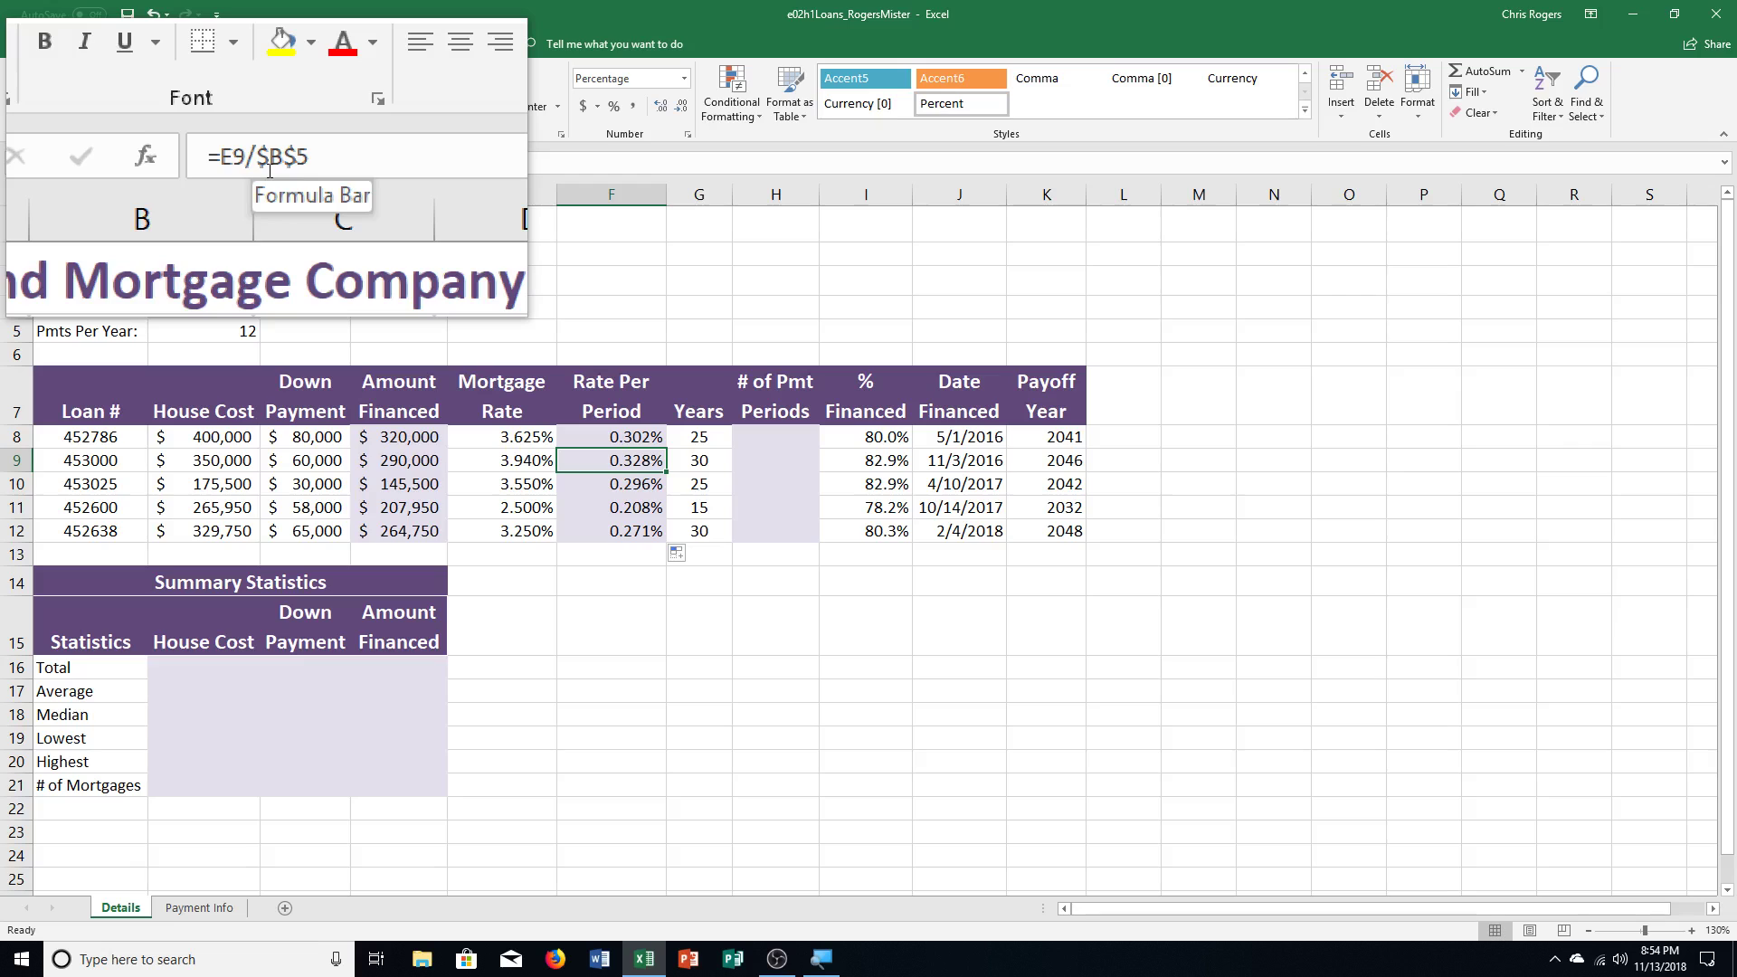
pyautogui.press('Down')
pyautogui.press('Down')
pyautogui.press('Down')
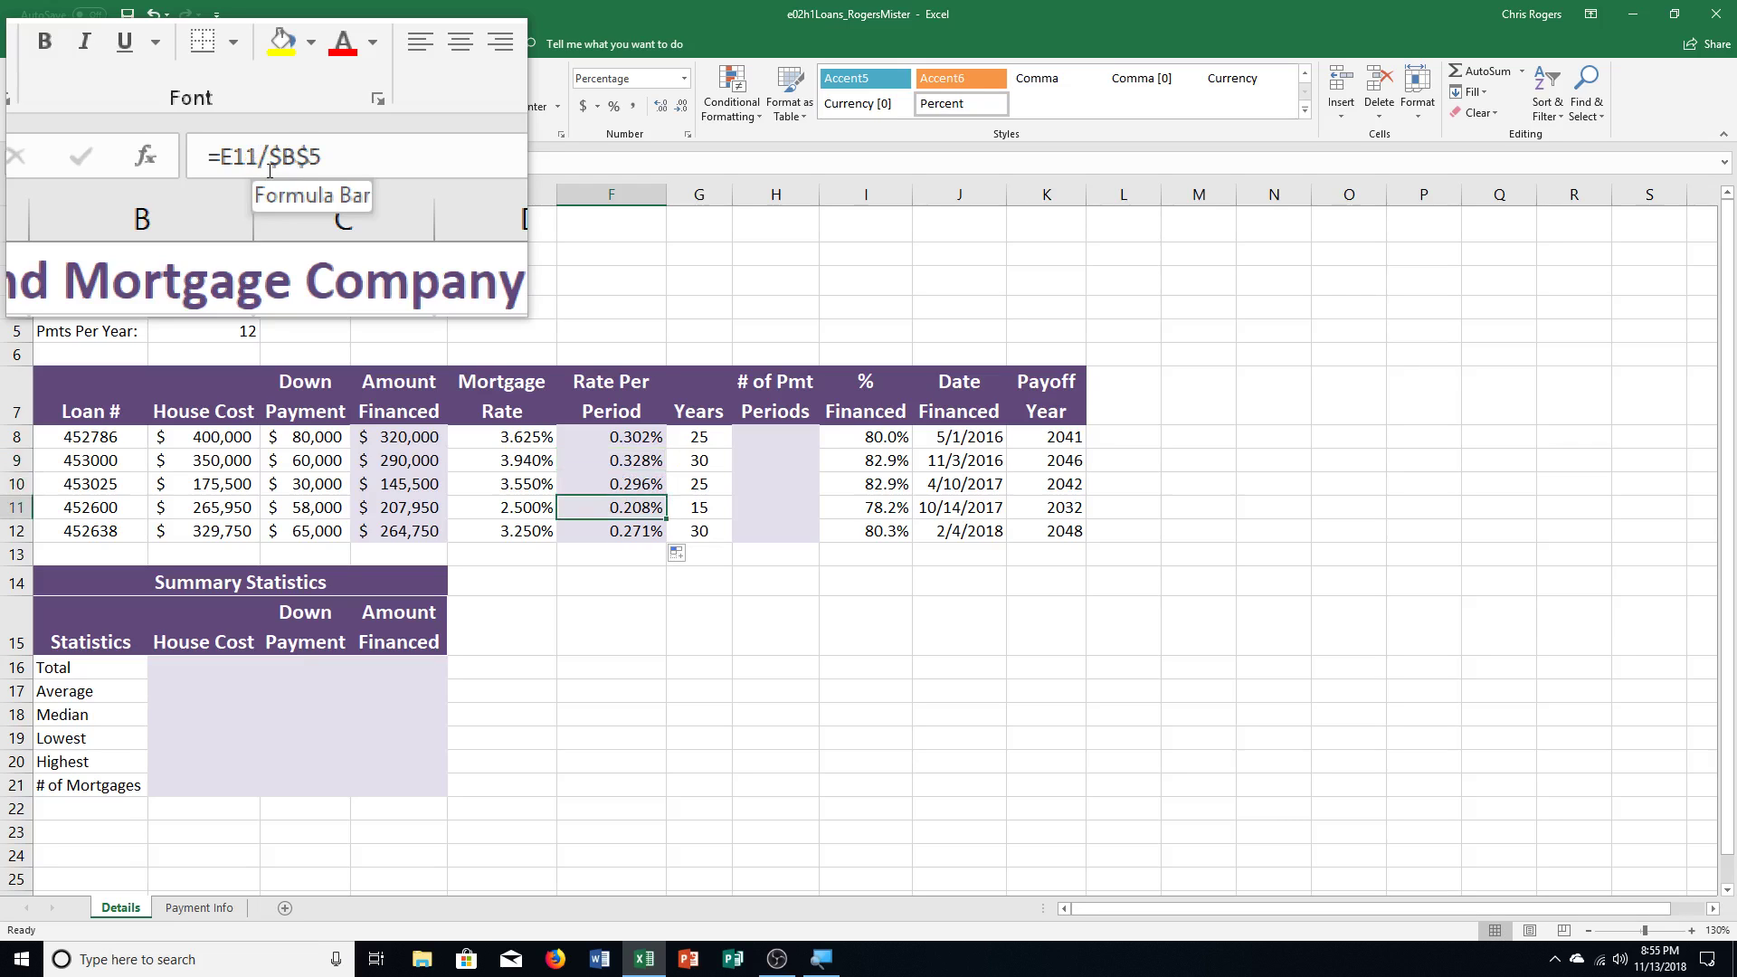
pyautogui.press('Up')
pyautogui.press('Up')
pyautogui.press('Up')
pyautogui.press('Up')
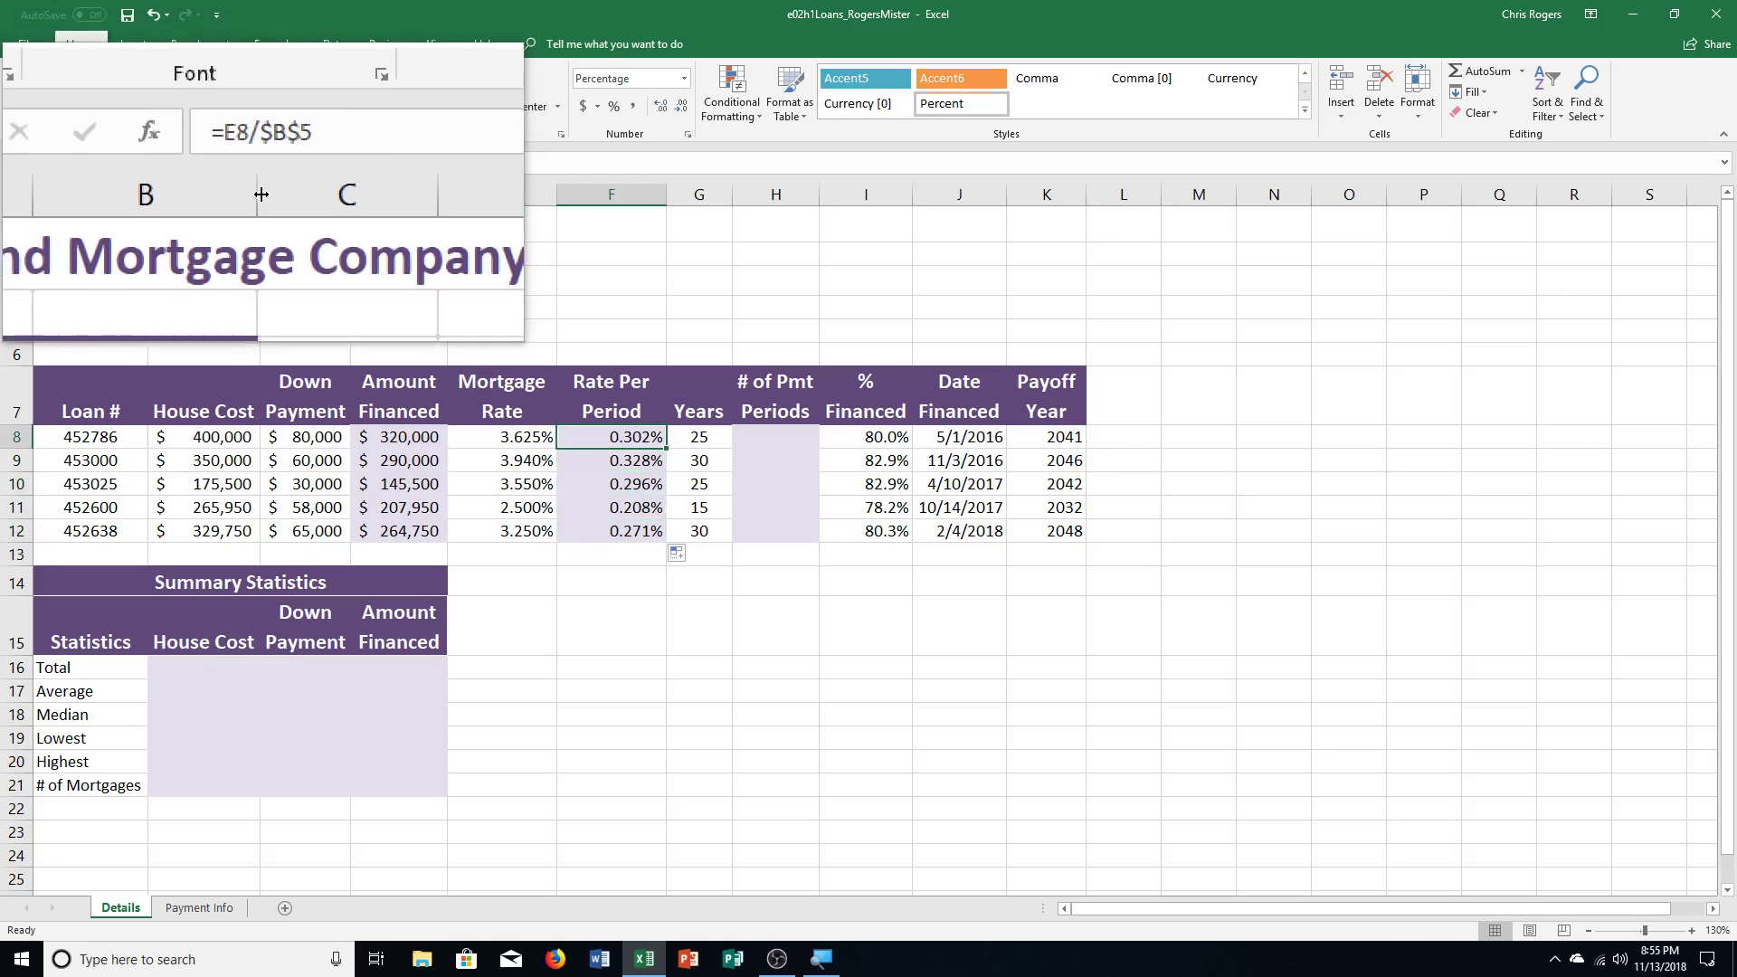
pyautogui.click(136, 7)
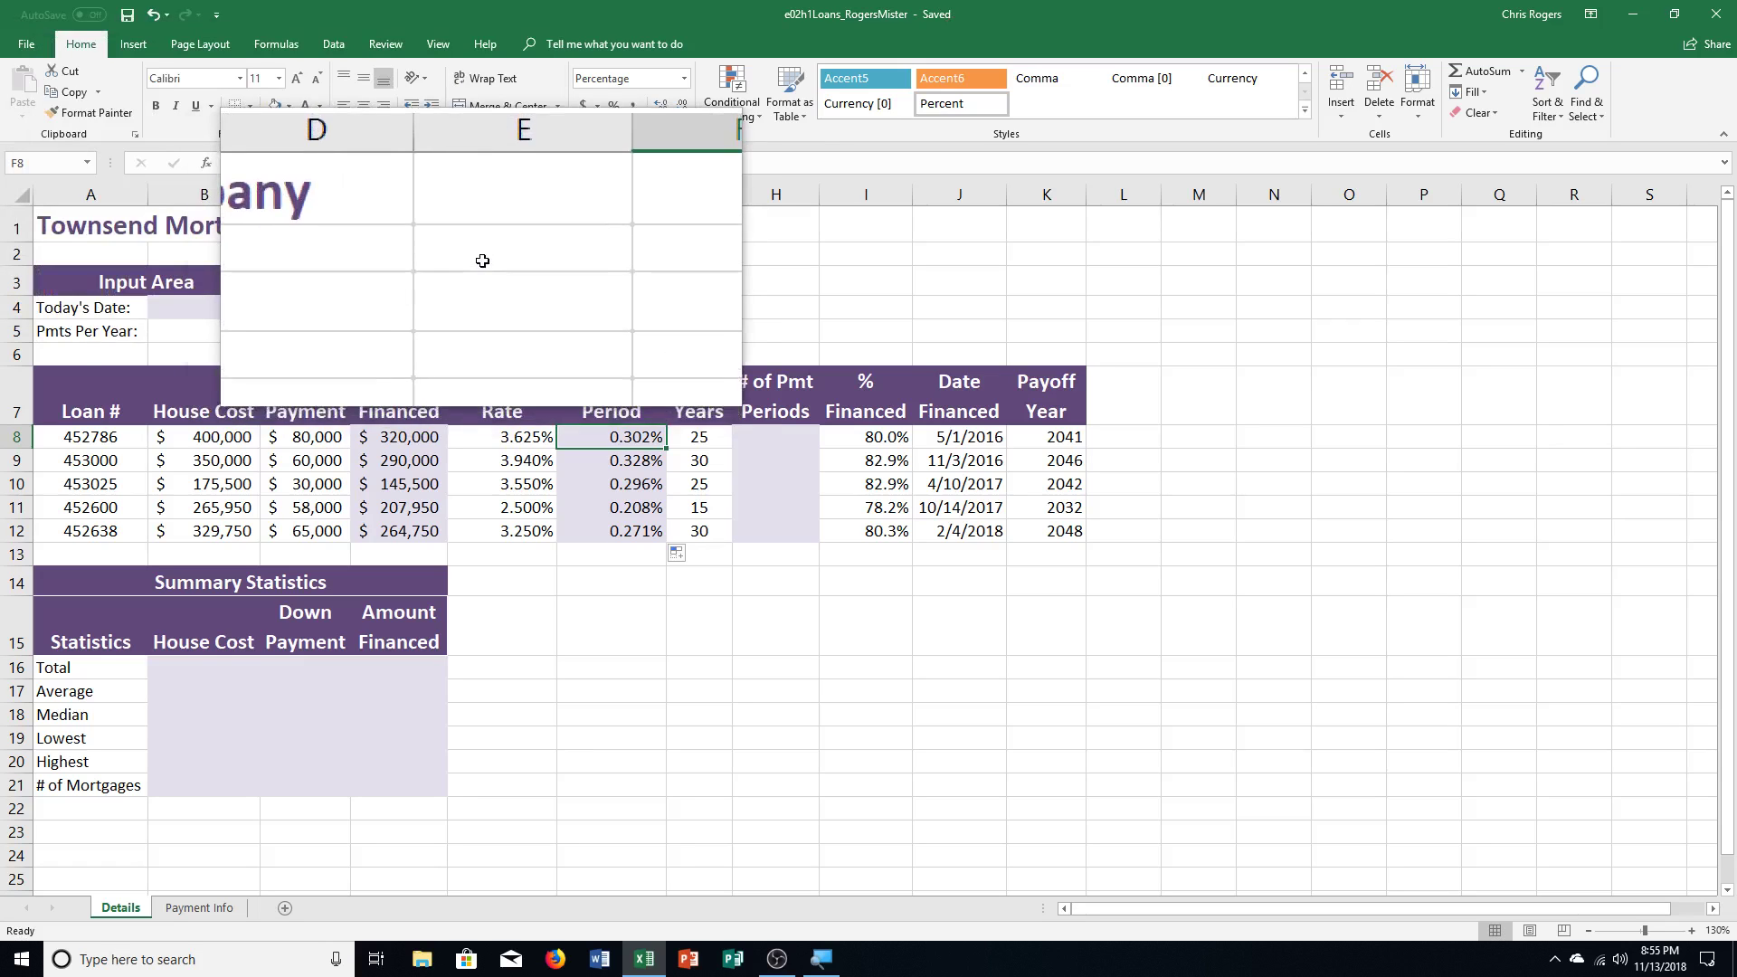
# Step: Enter =G8*$B$5 in H8 and fill it down to H12 (300, 360, 300, 180, 360)
pyautogui.click(767, 436)
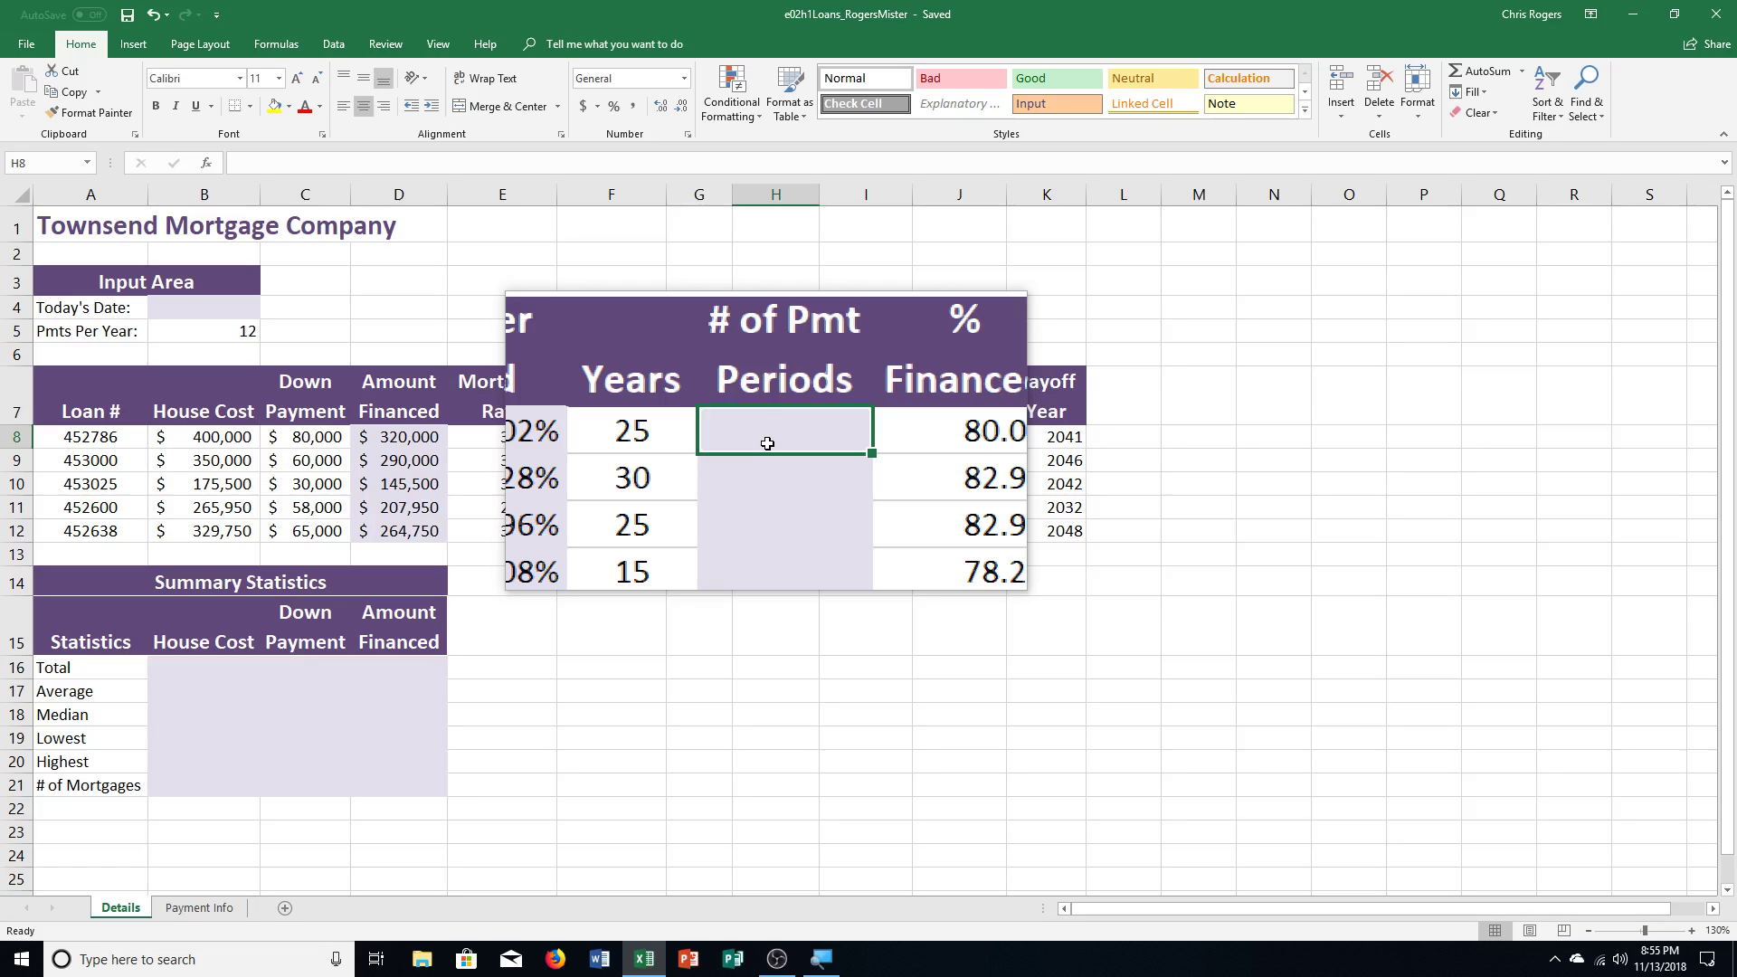
pyautogui.write('=')
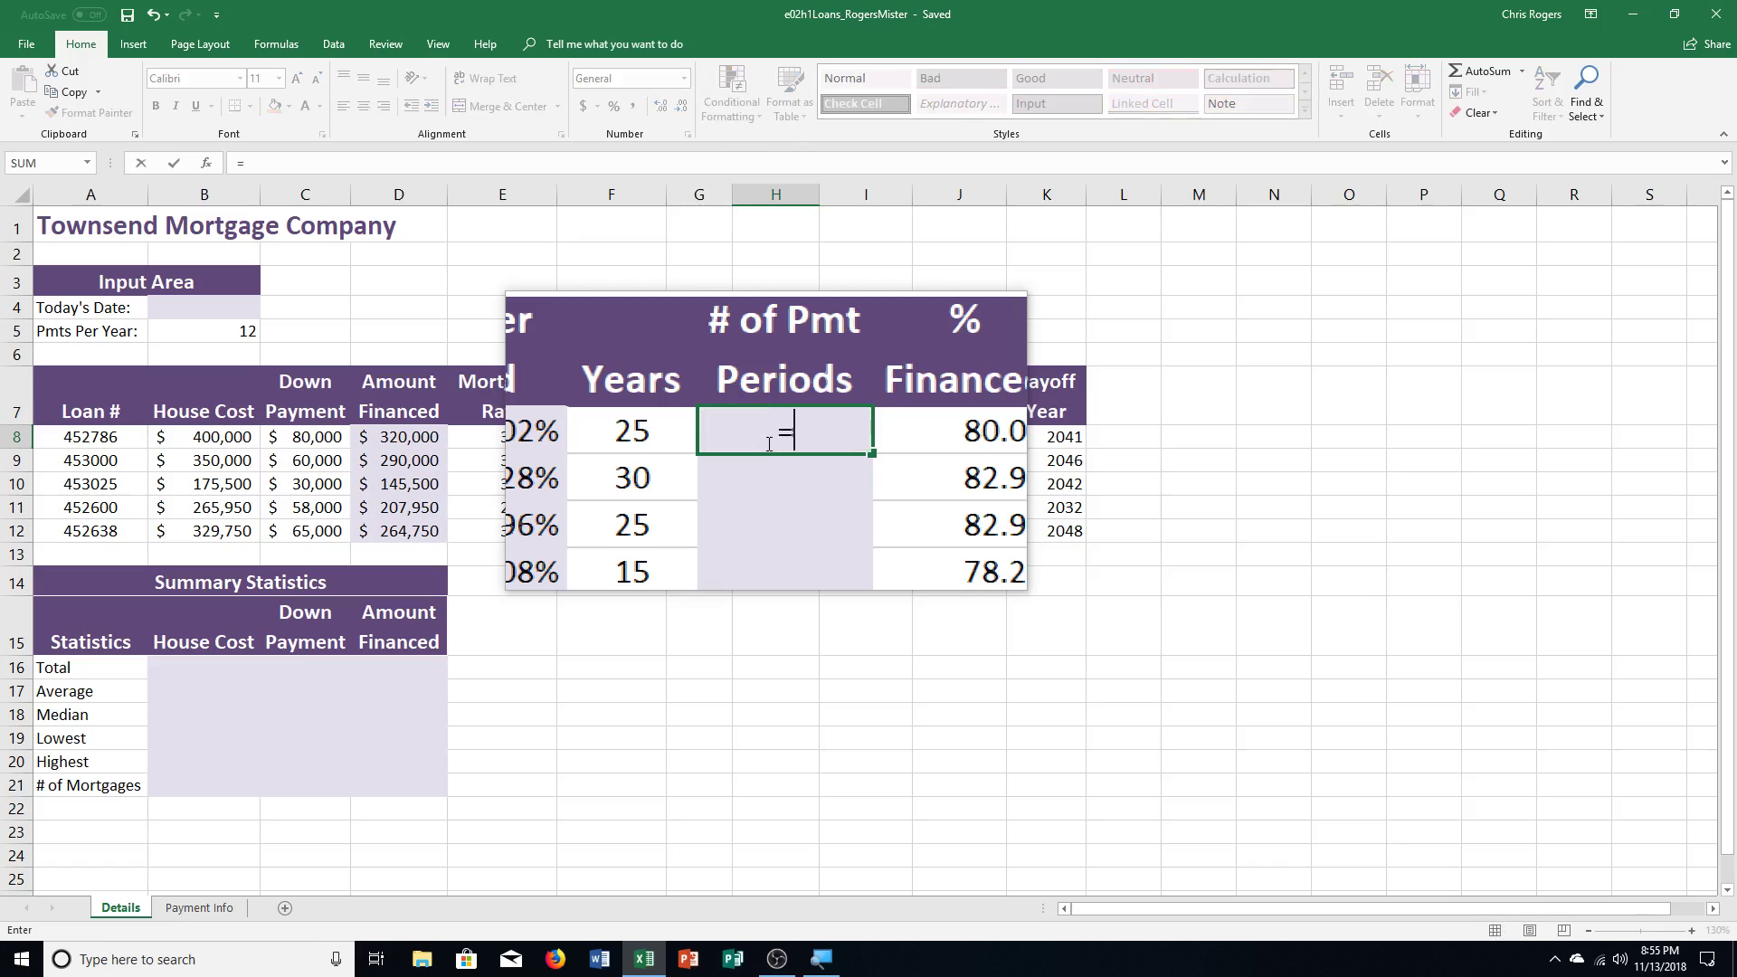
pyautogui.write('G8*')
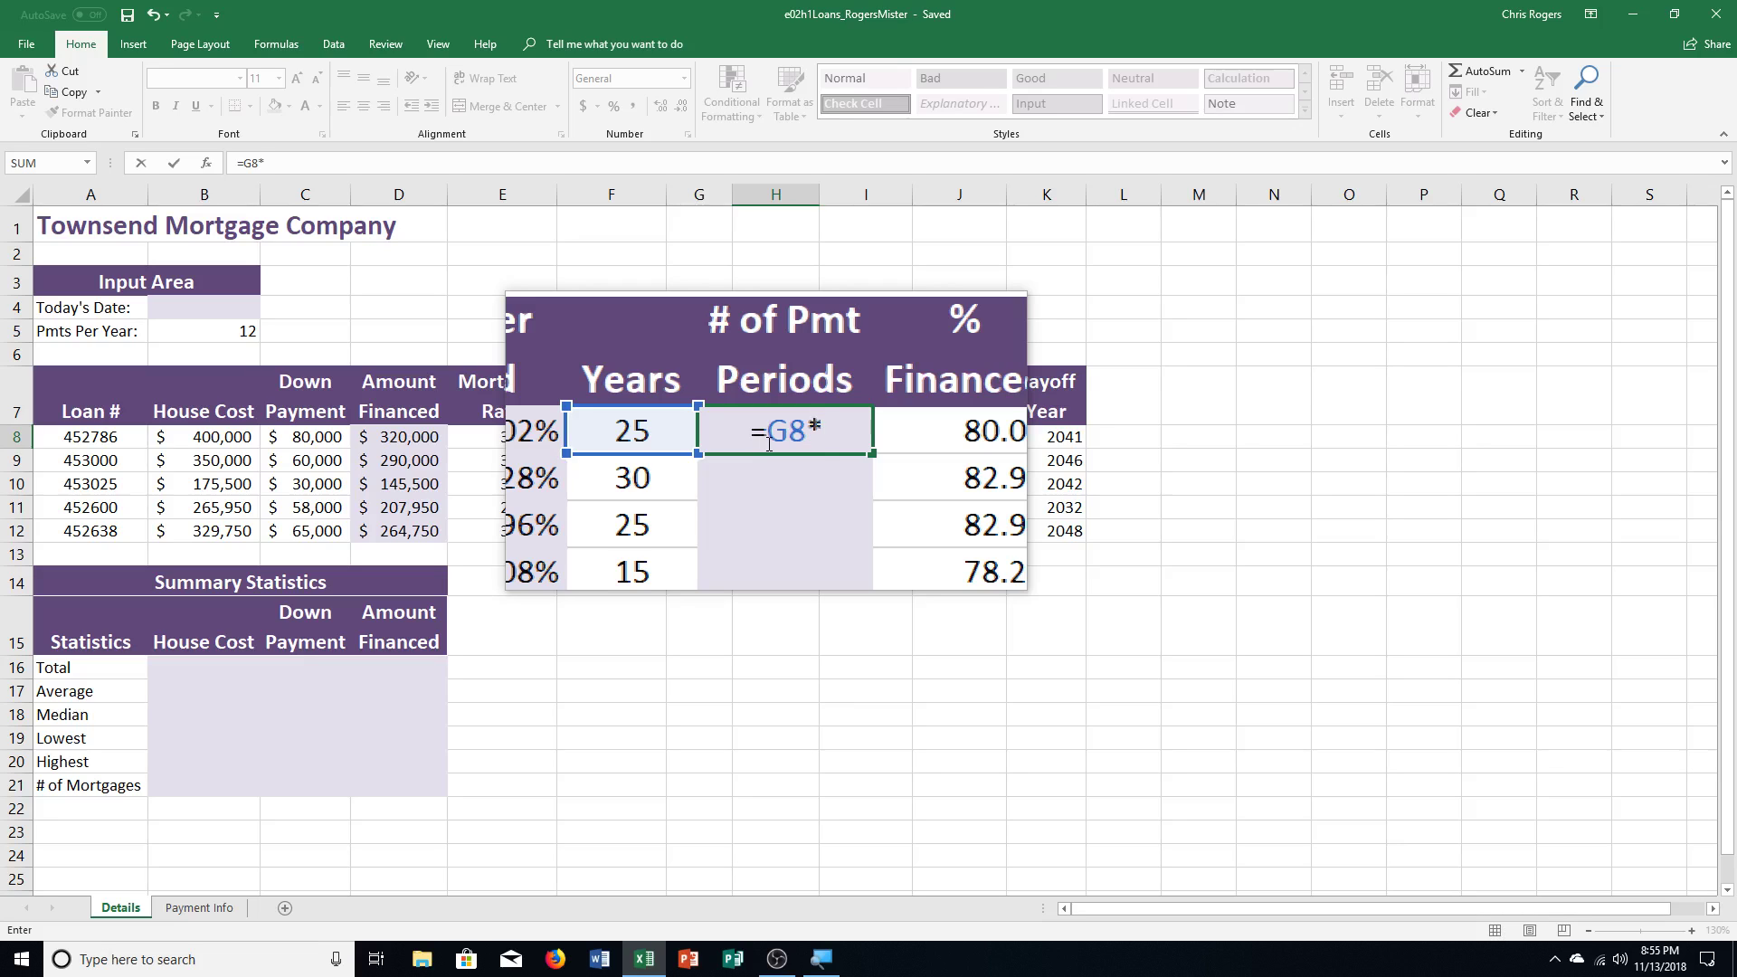
pyautogui.write('B')
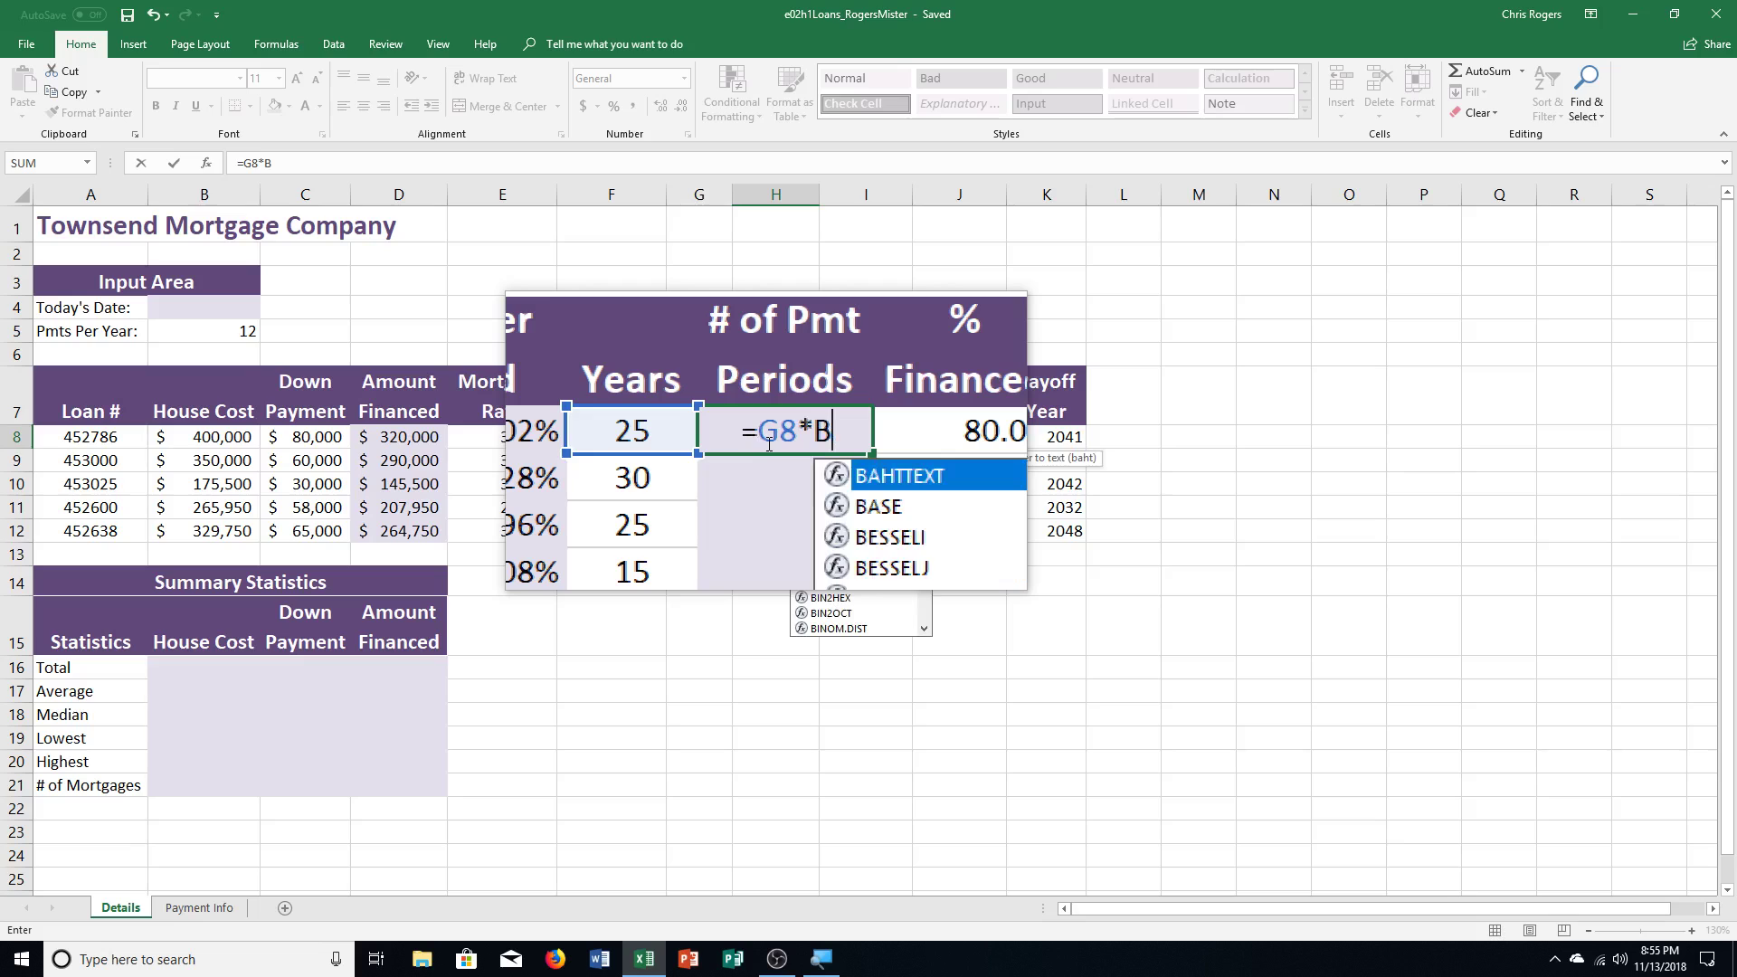
pyautogui.write('5')
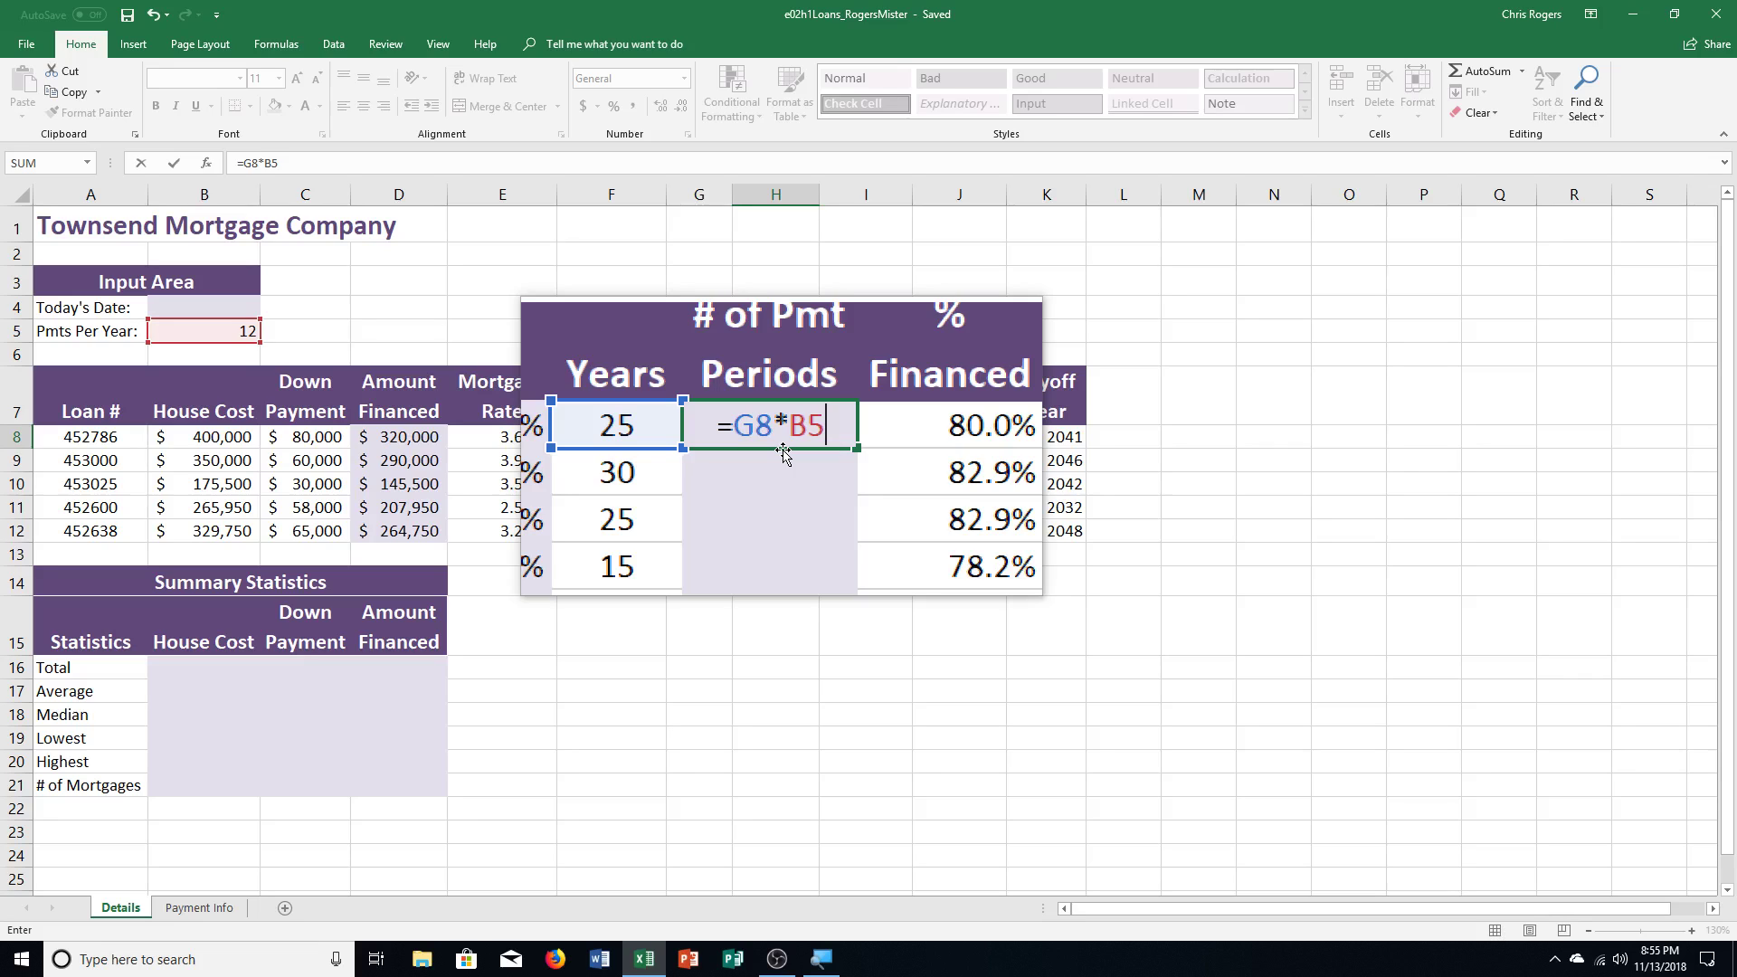
pyautogui.press('F4')
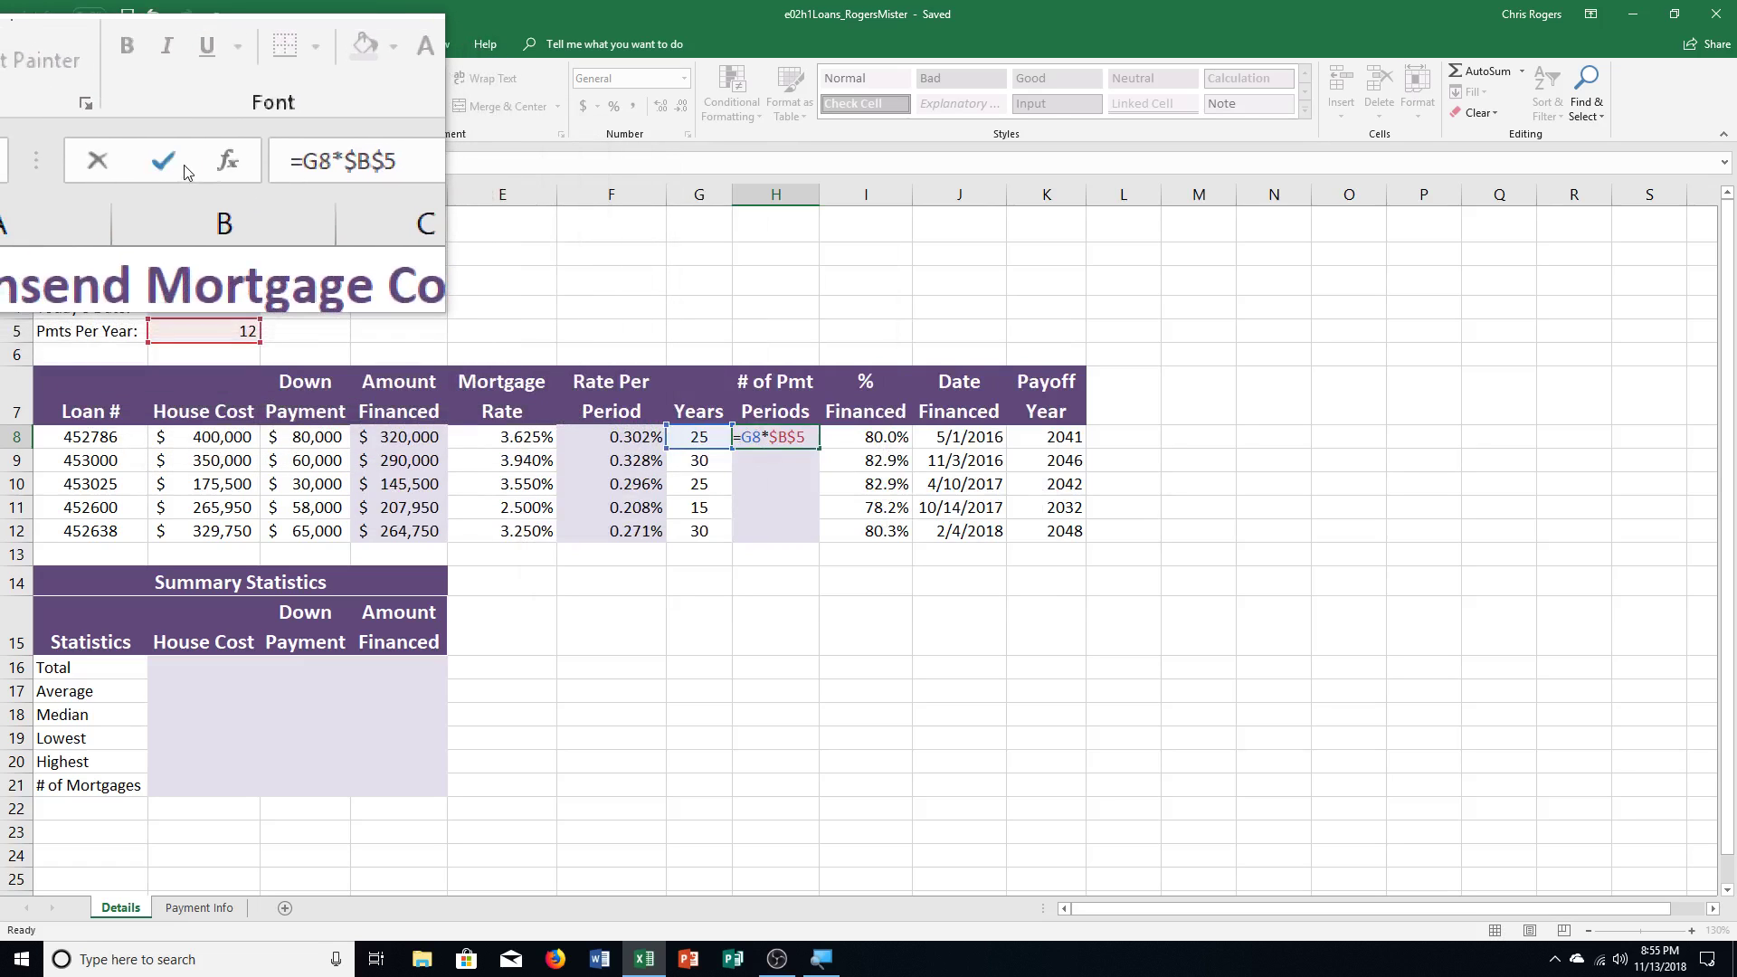
pyautogui.click(175, 164)
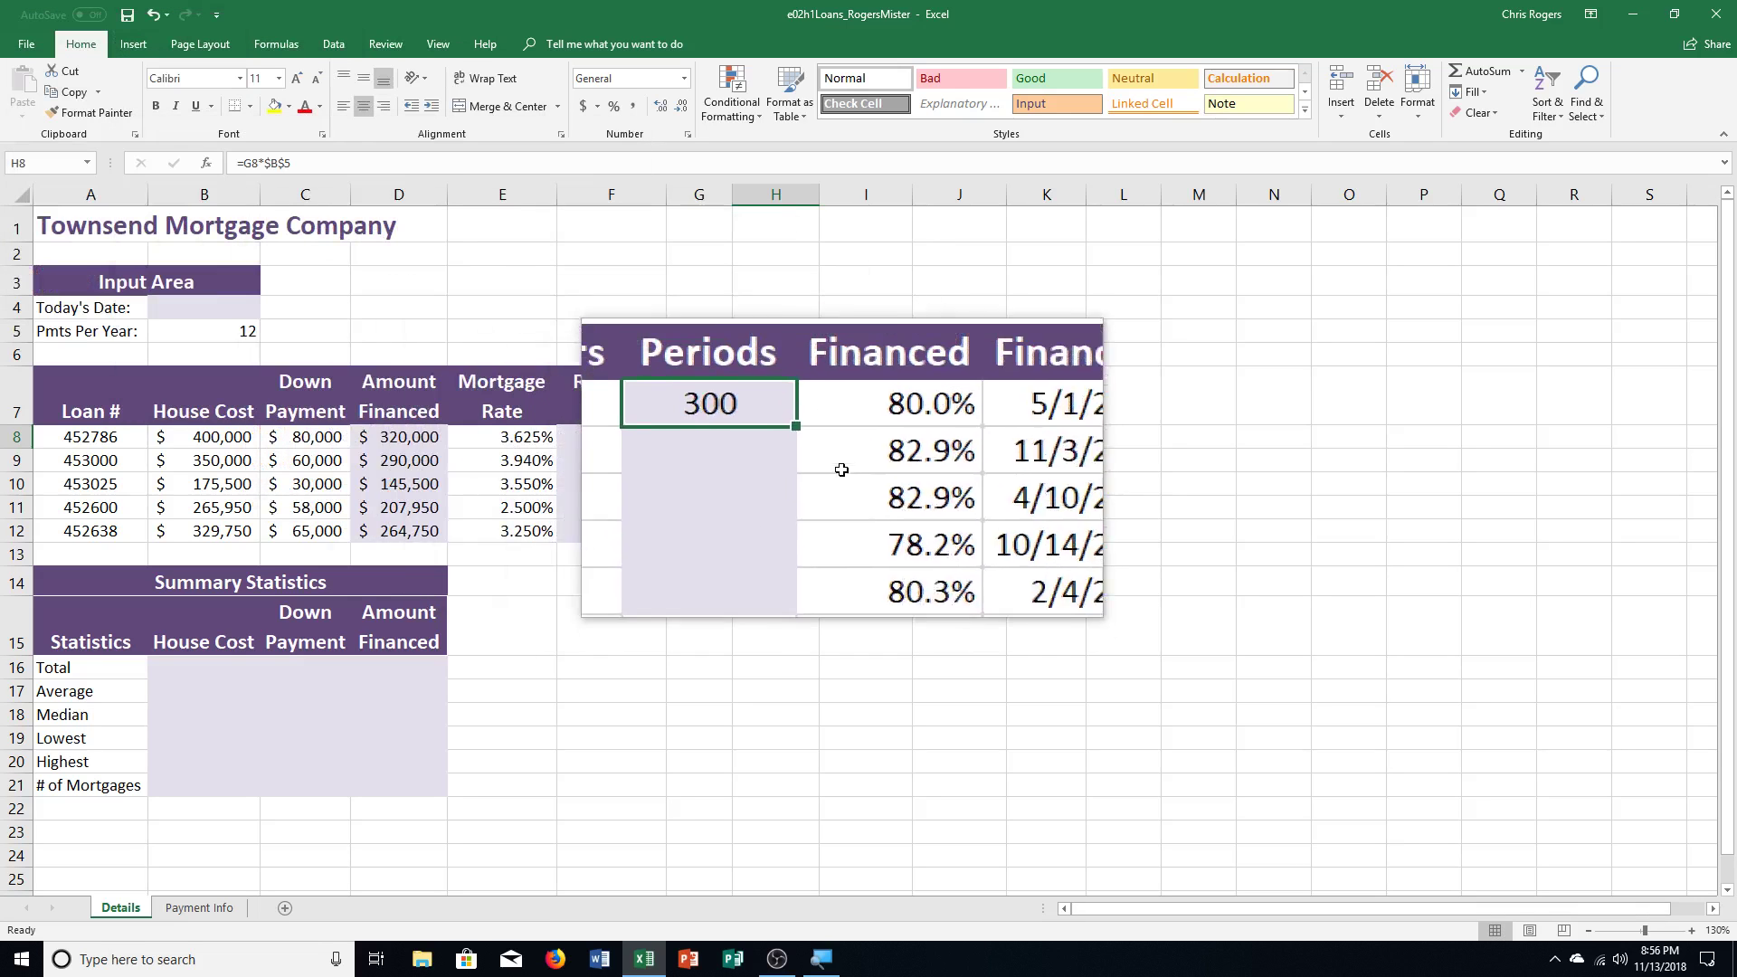
pyautogui.doubleClick(819, 449)
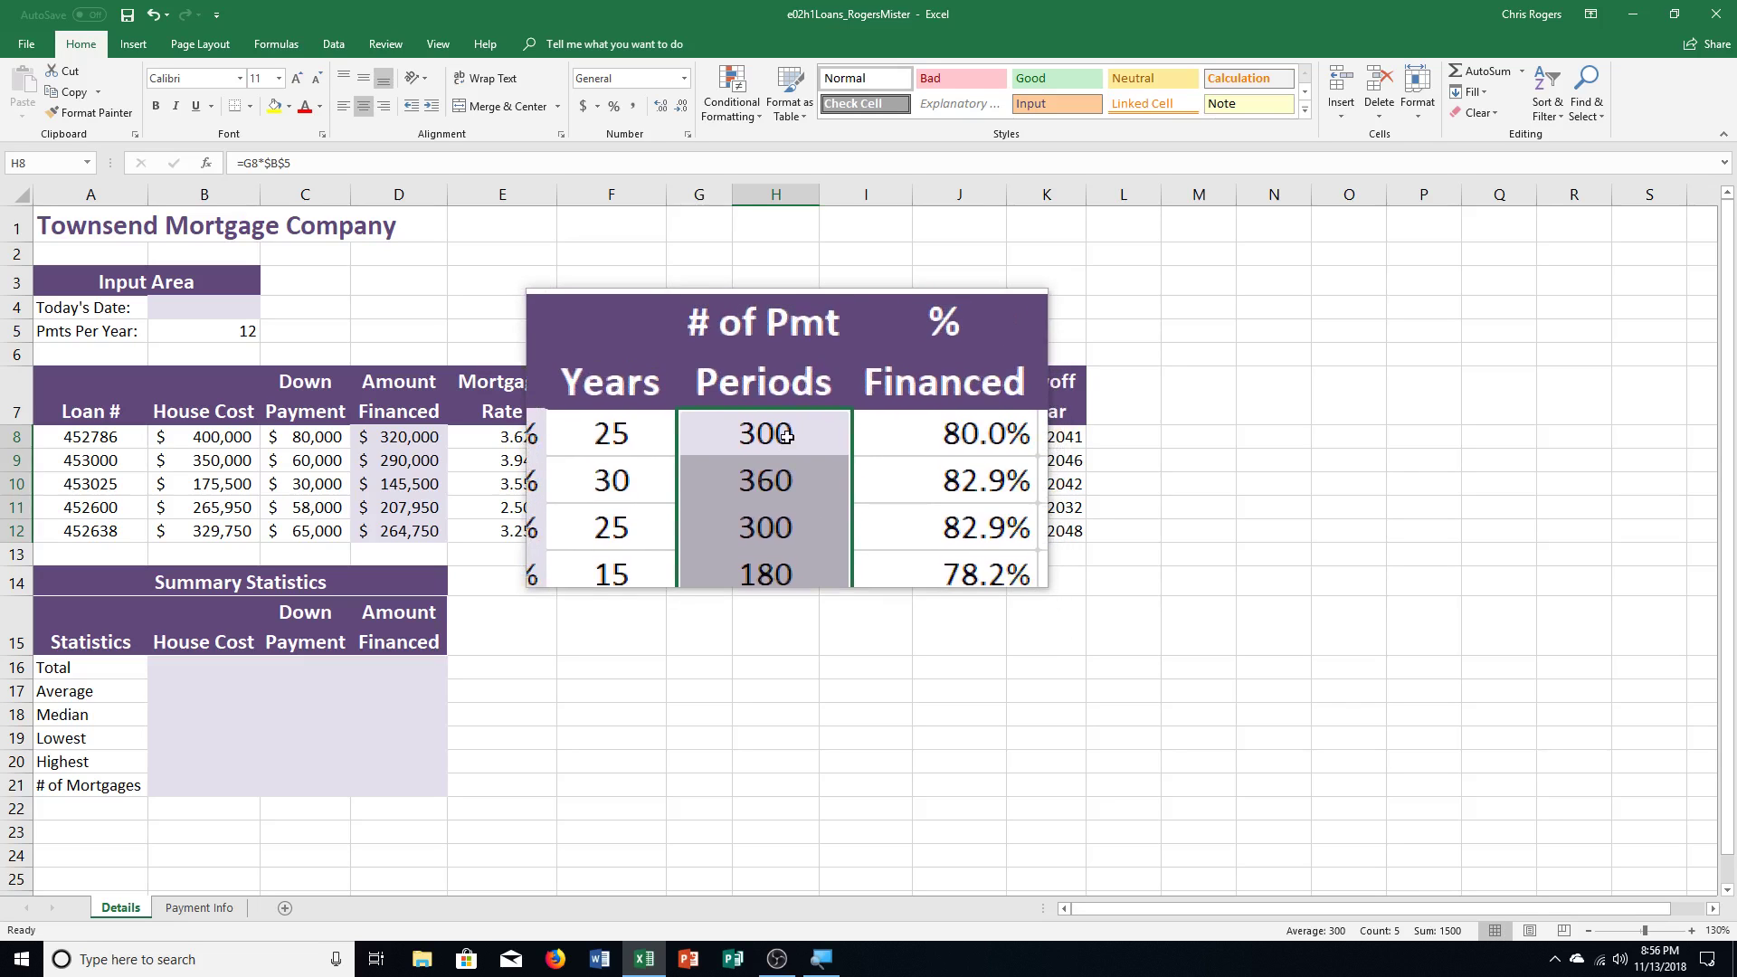
# Step: Undo the periods fill and change H8's formula to the mixed reference =G8*B$5
pyautogui.click(786, 437)
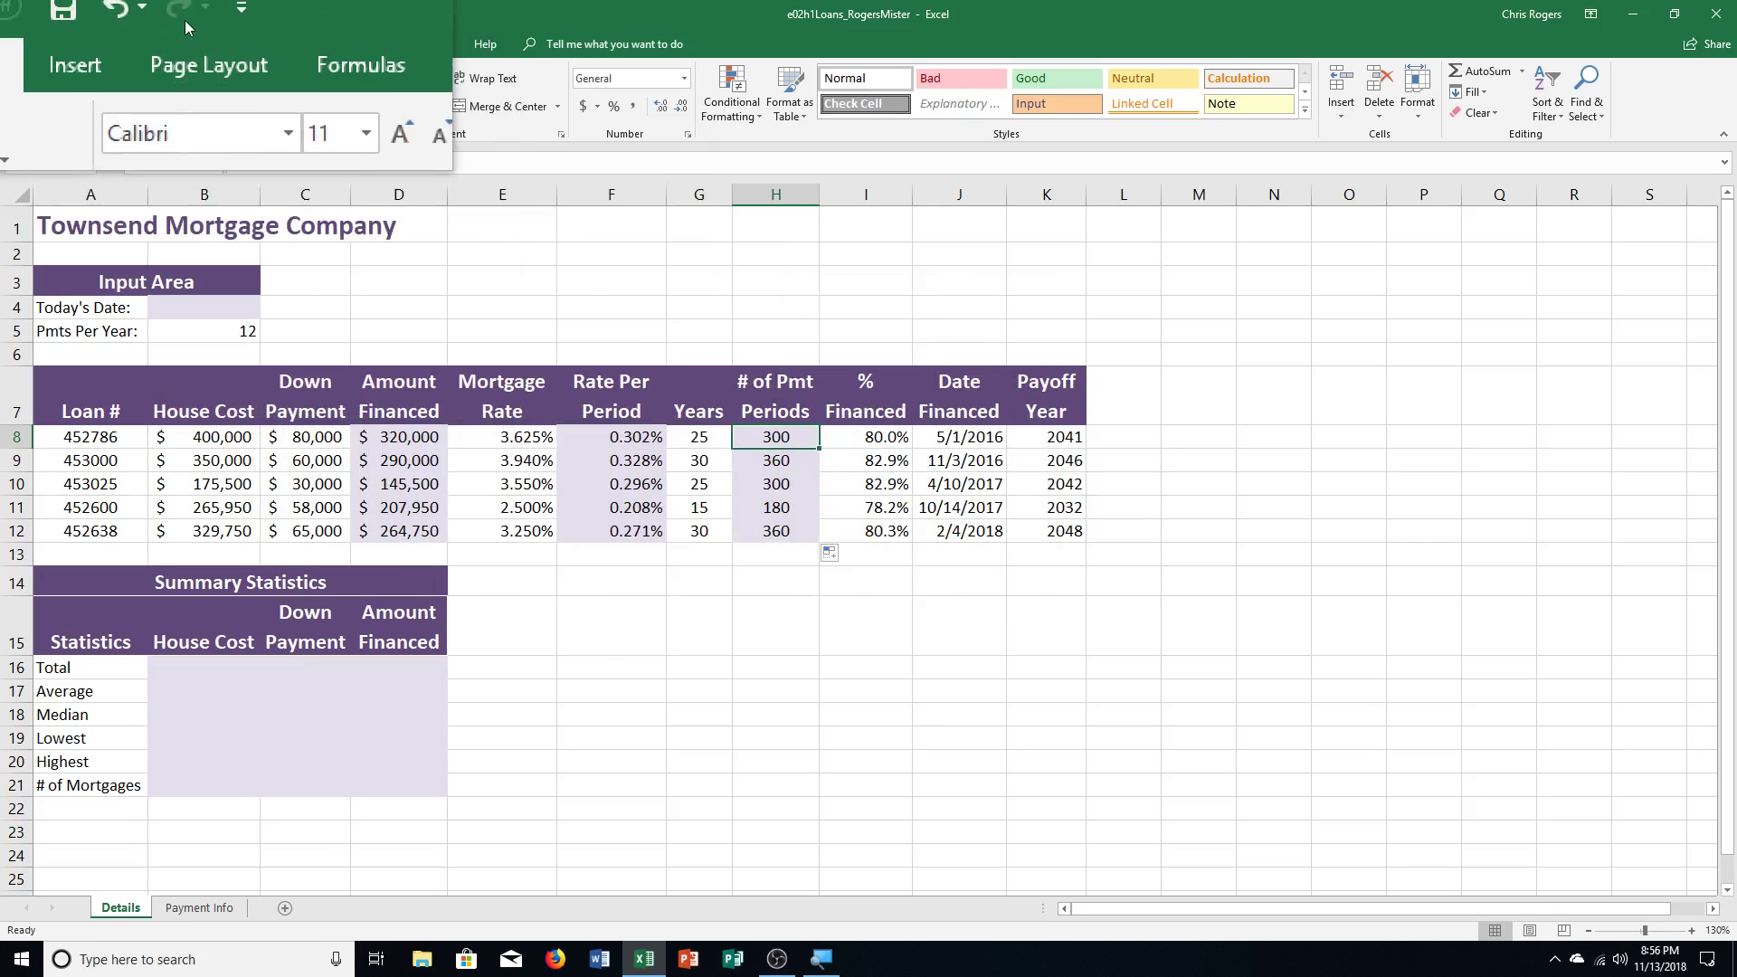
pyautogui.click(155, 18)
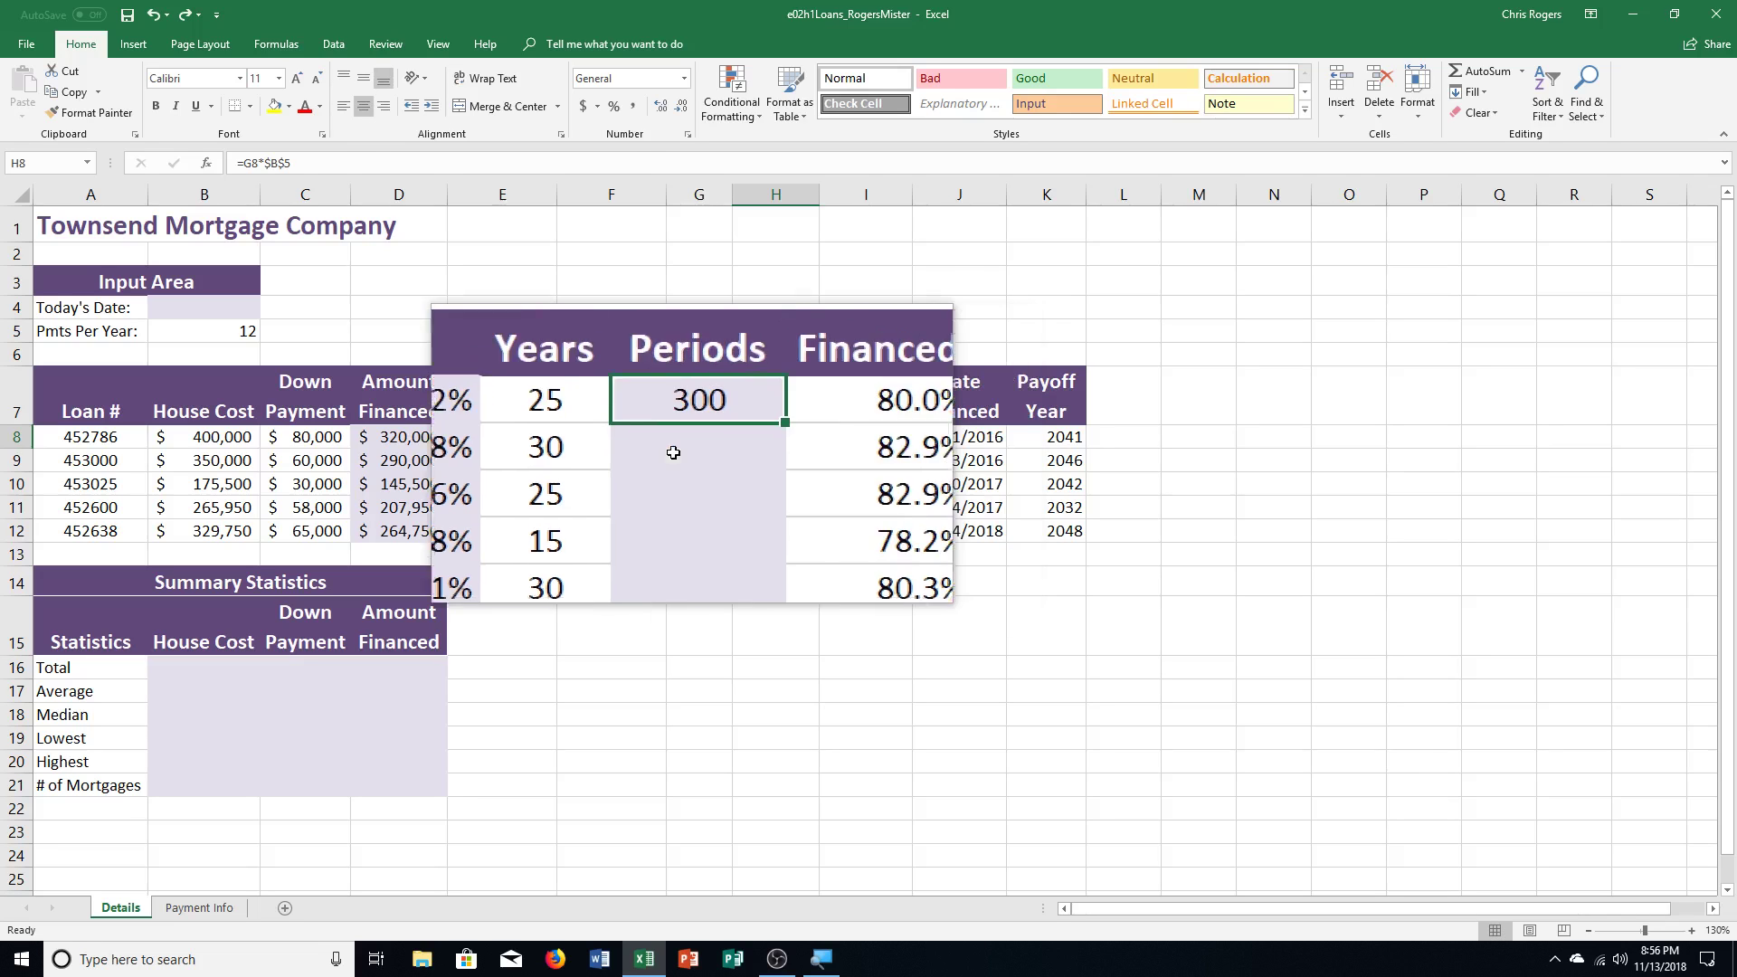
pyautogui.click(277, 163)
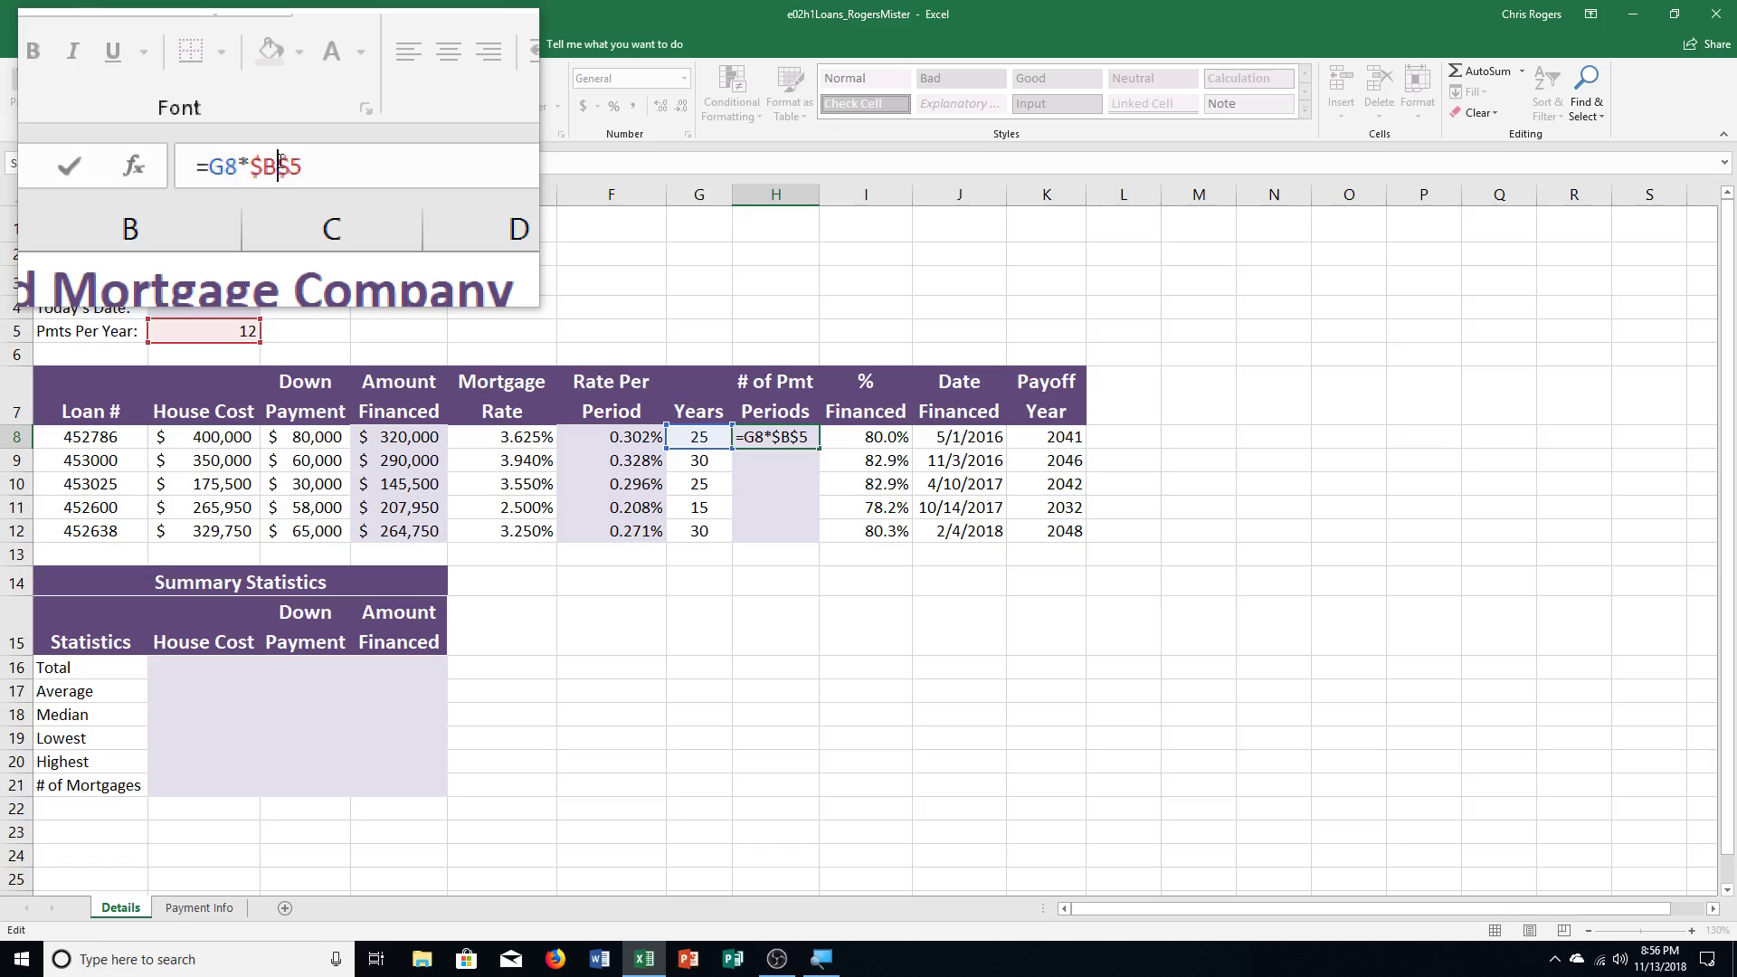
pyautogui.press('F4')
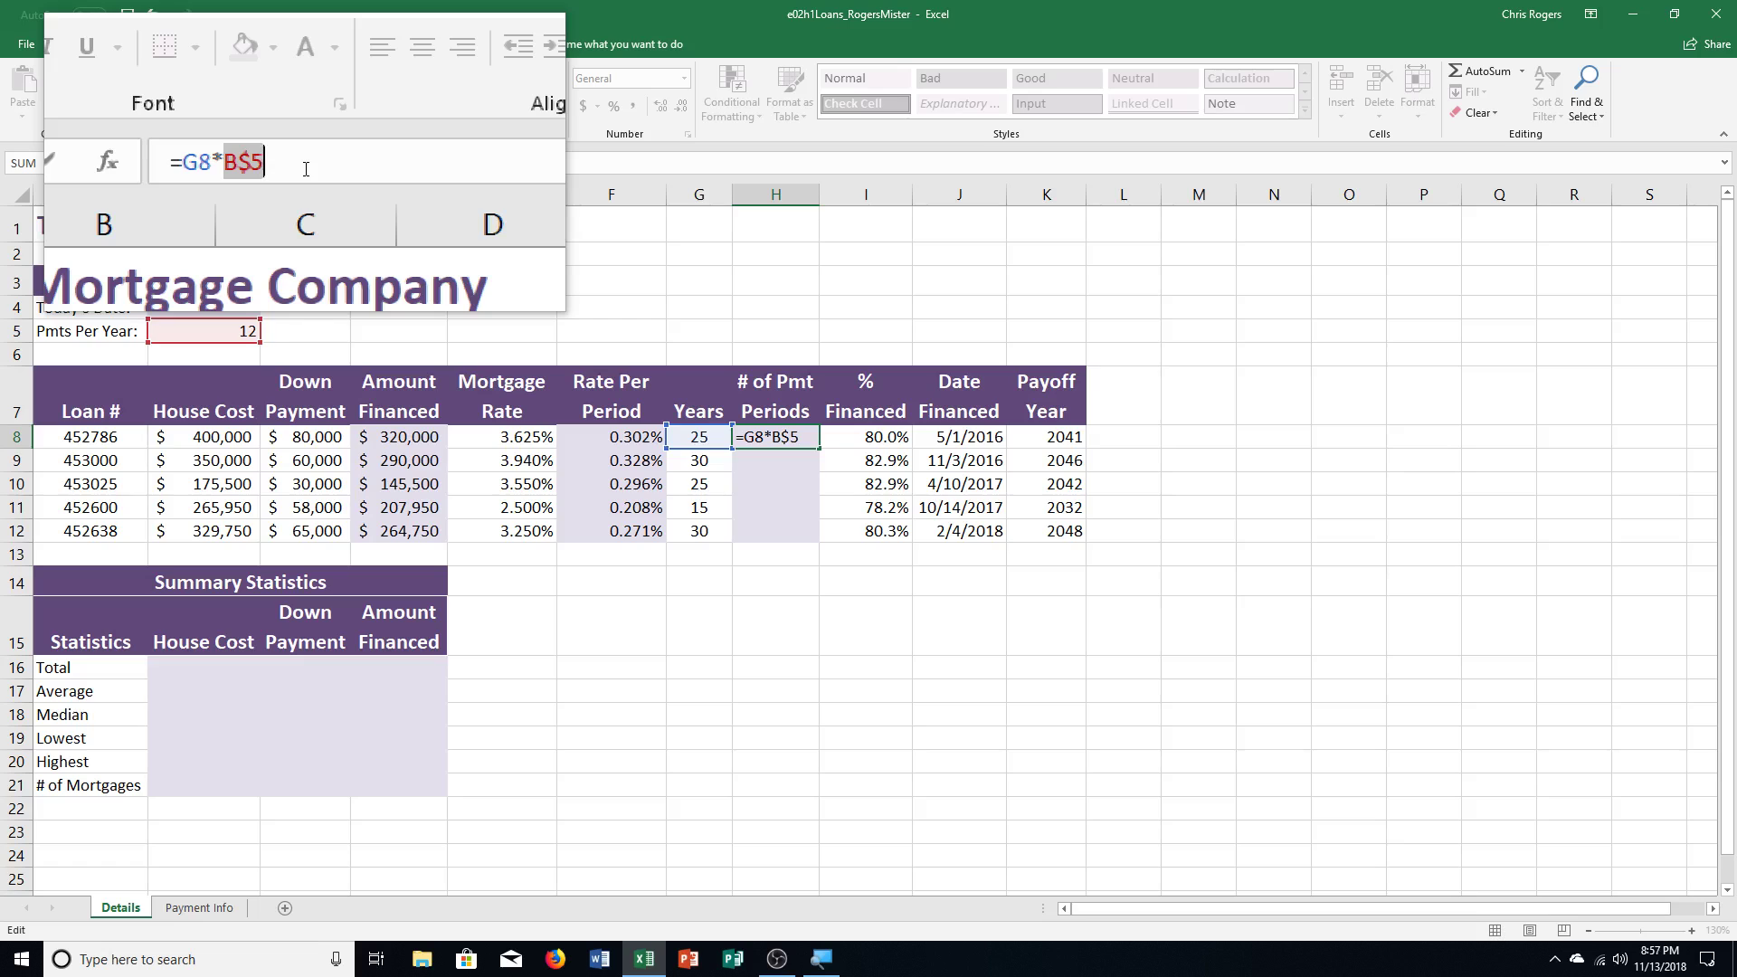
pyautogui.hotkey('ctrl', 'Return')
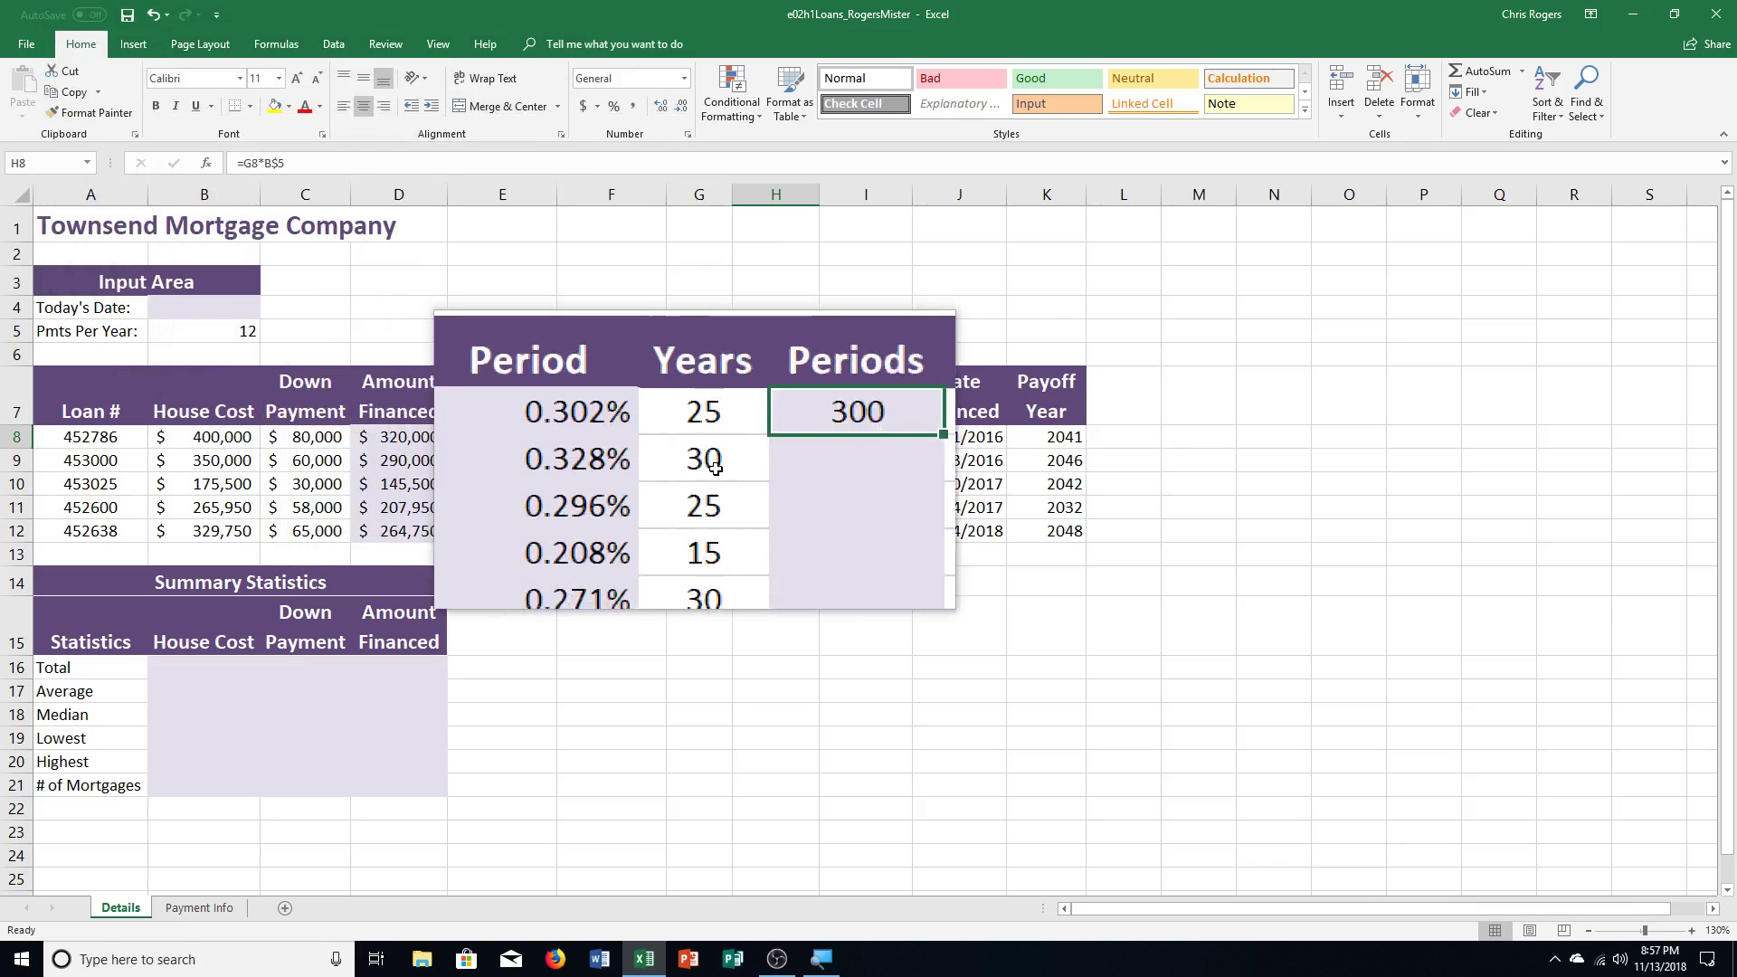
# Step: Fill =G8*B$5 down to H12, verify =G9*B$5 in H9, and save the workbook
pyautogui.doubleClick(818, 449)
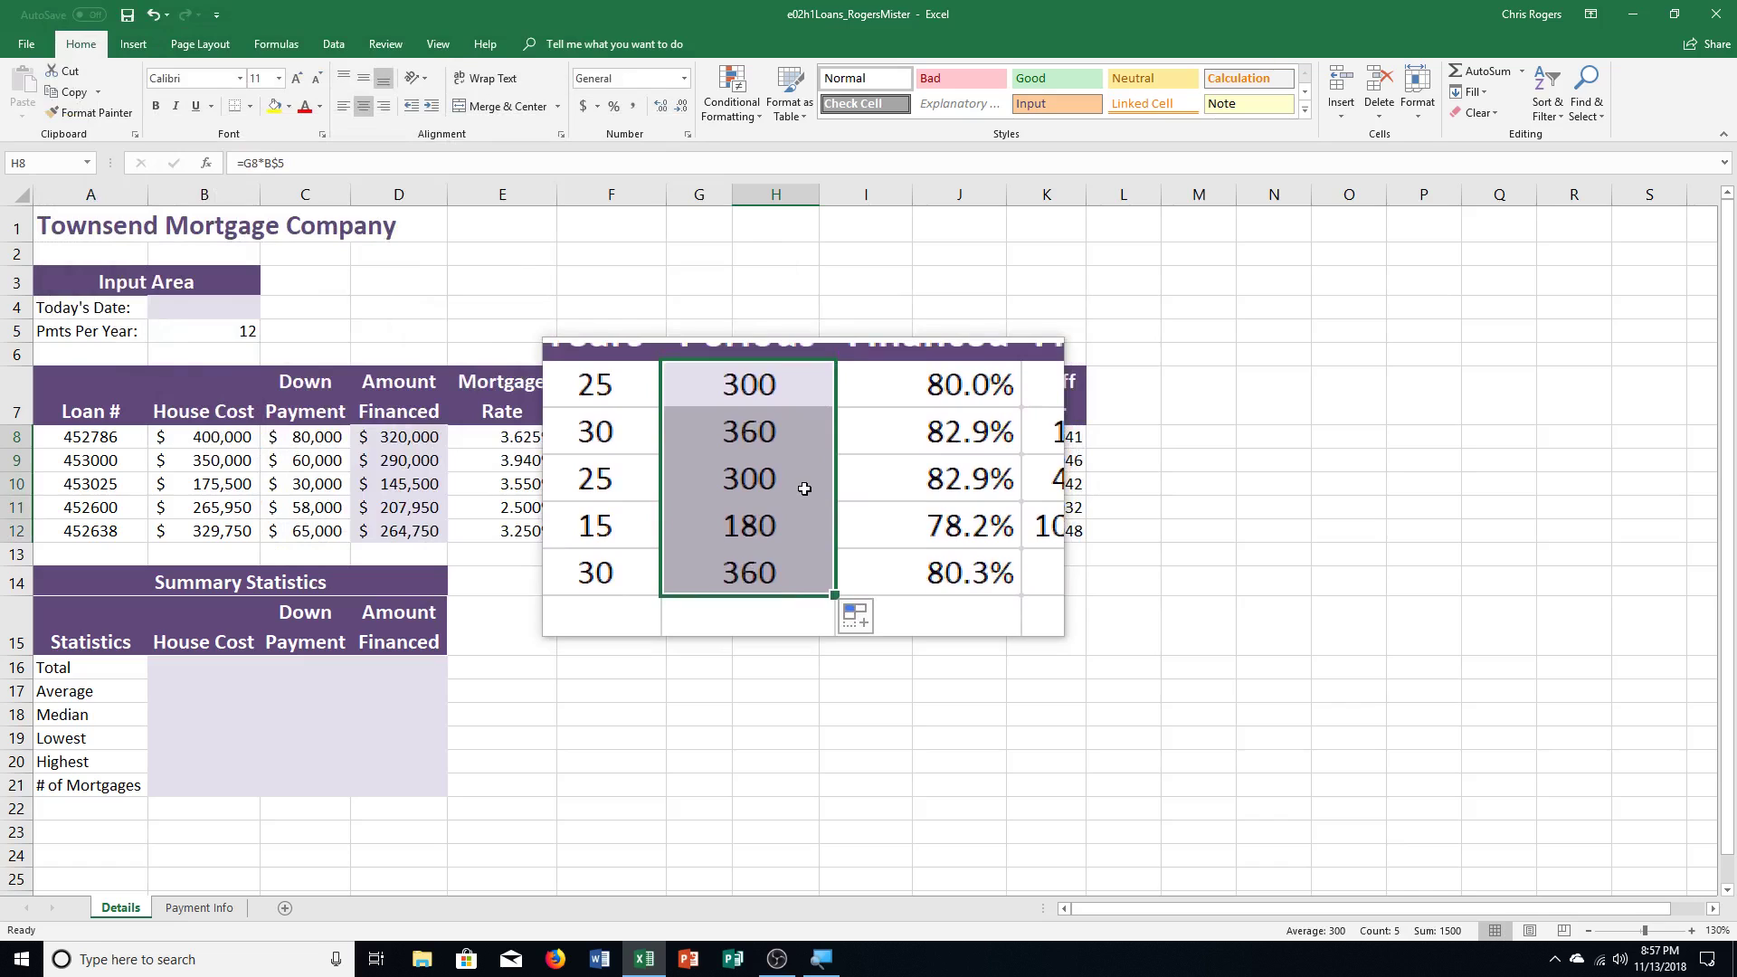
pyautogui.click(797, 459)
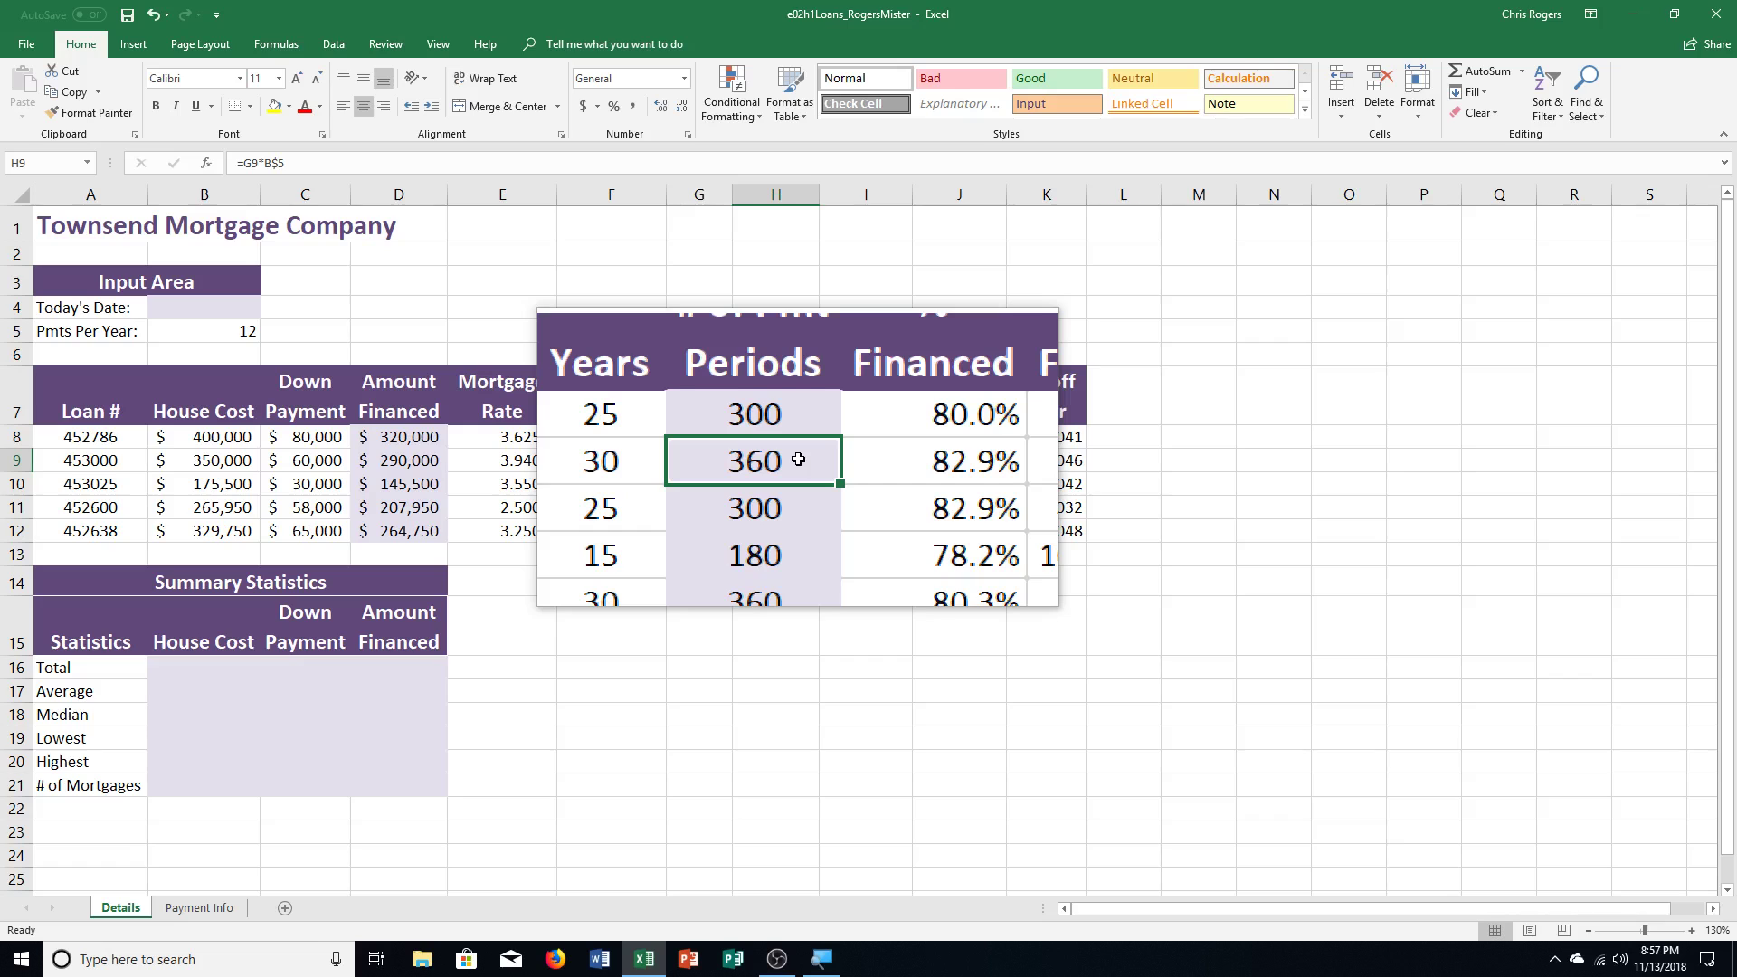
pyautogui.click(128, 23)
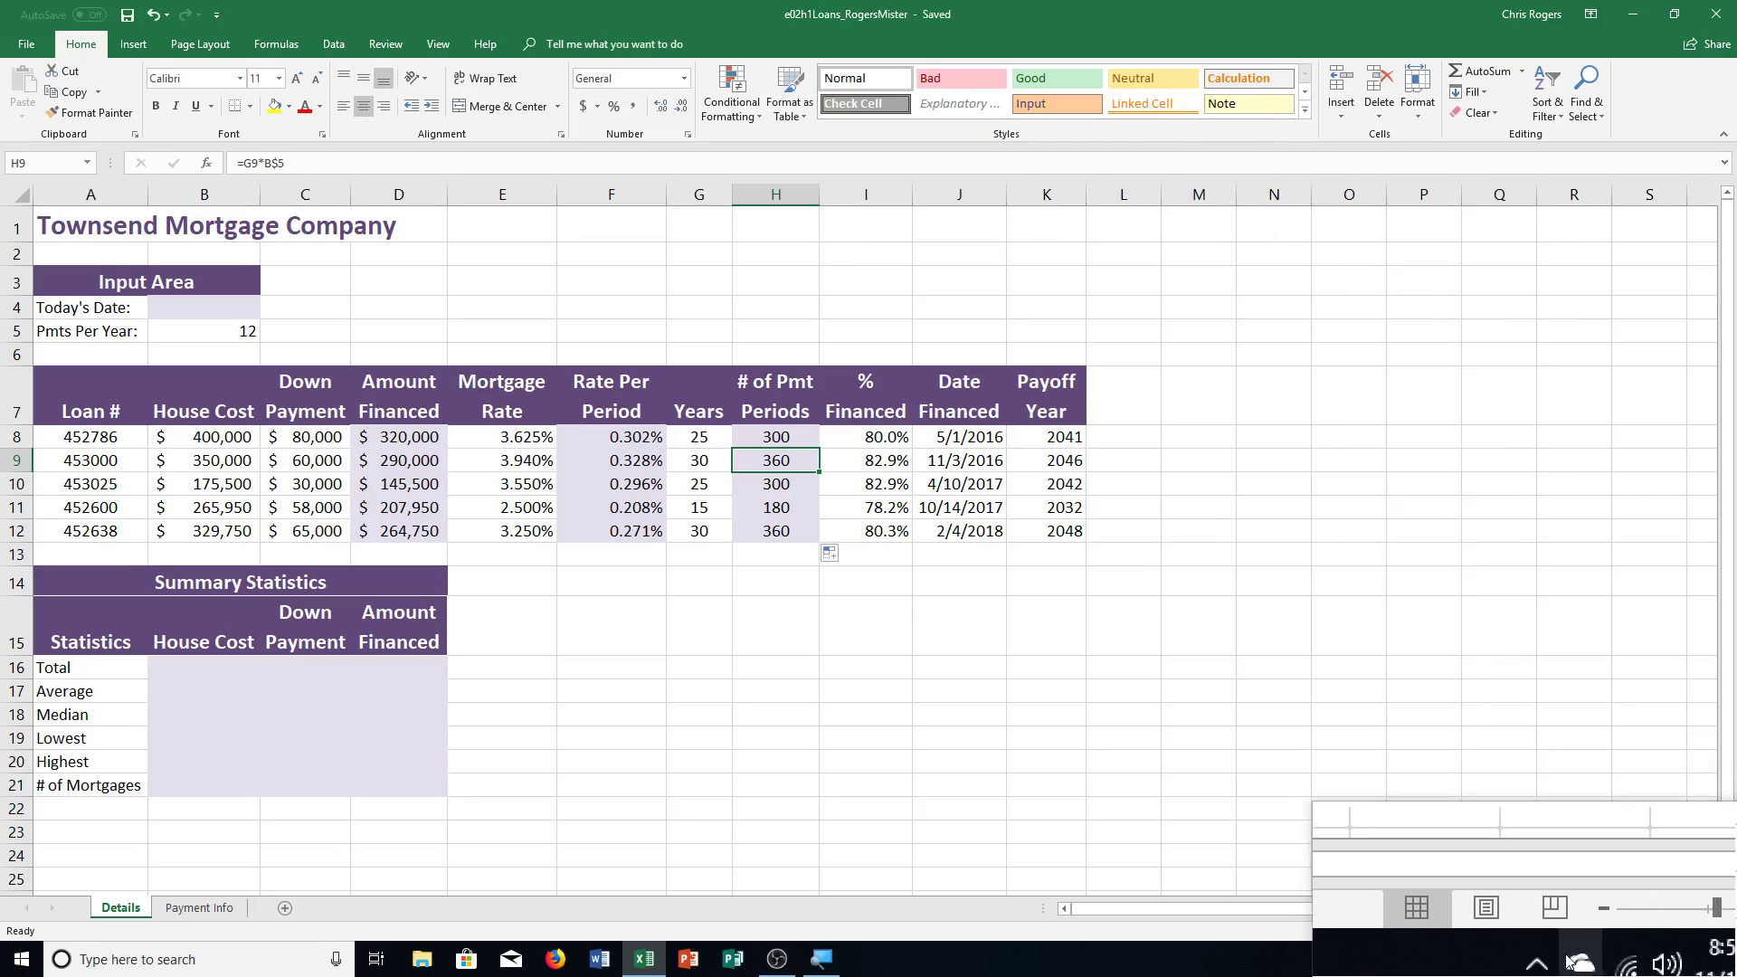
pyautogui.click(1536, 961)
pyautogui.rightClick(1564, 918)
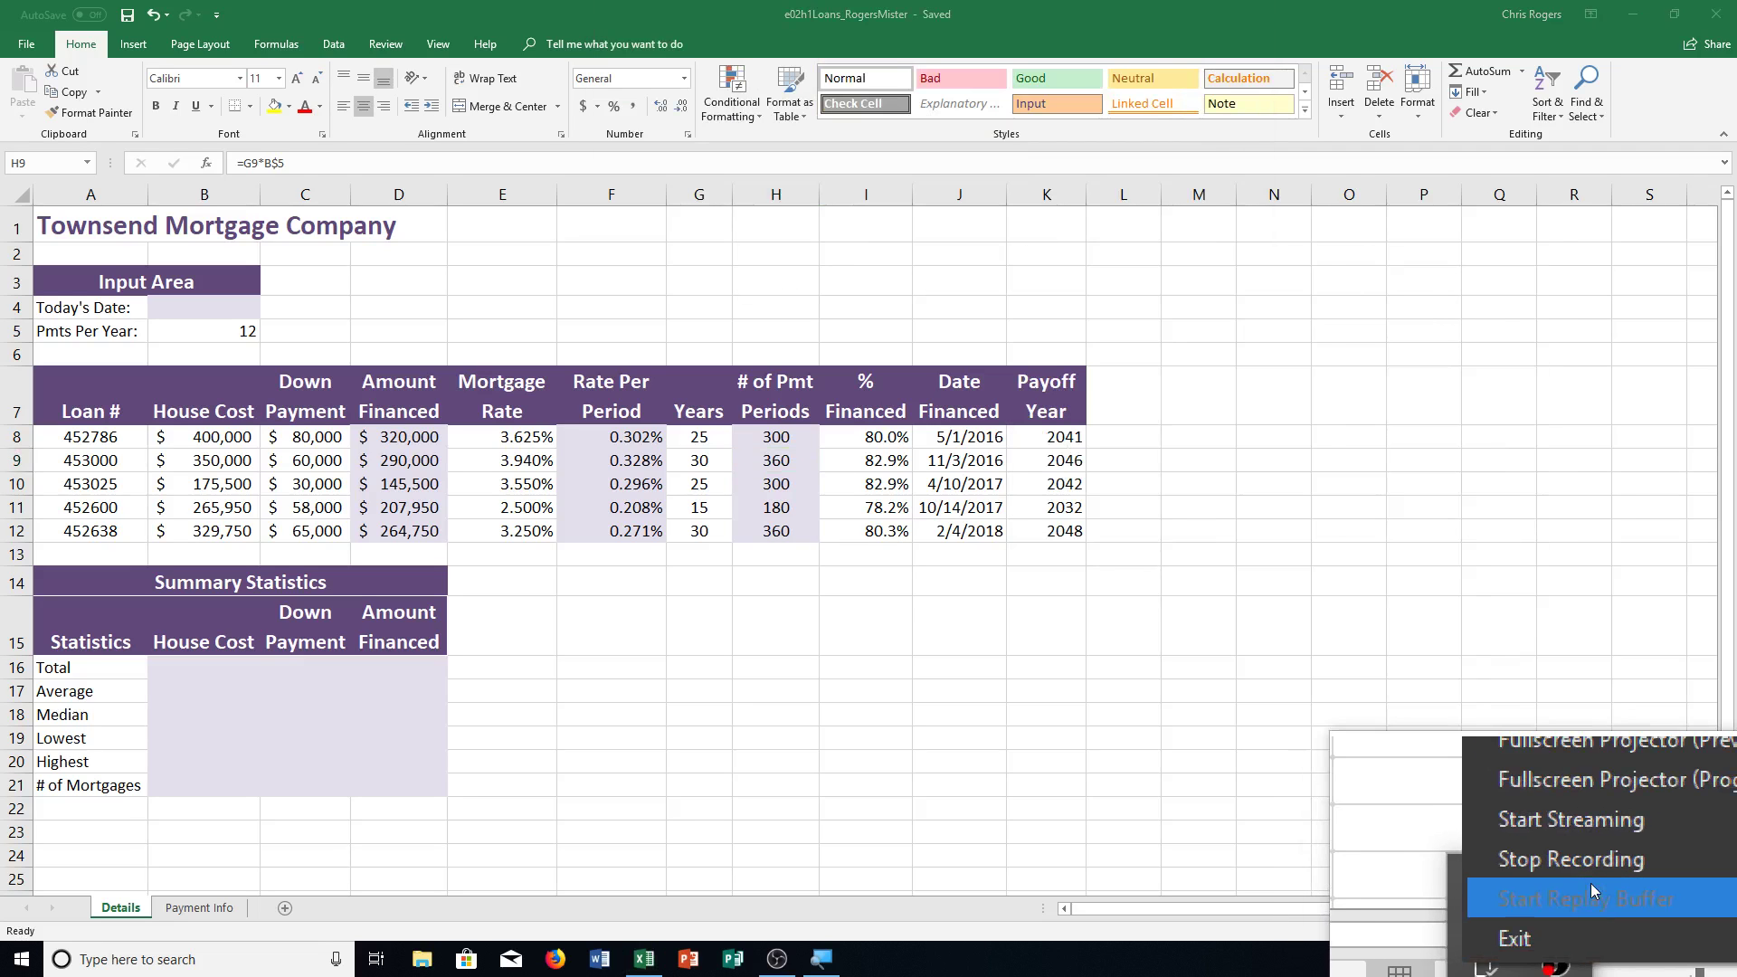